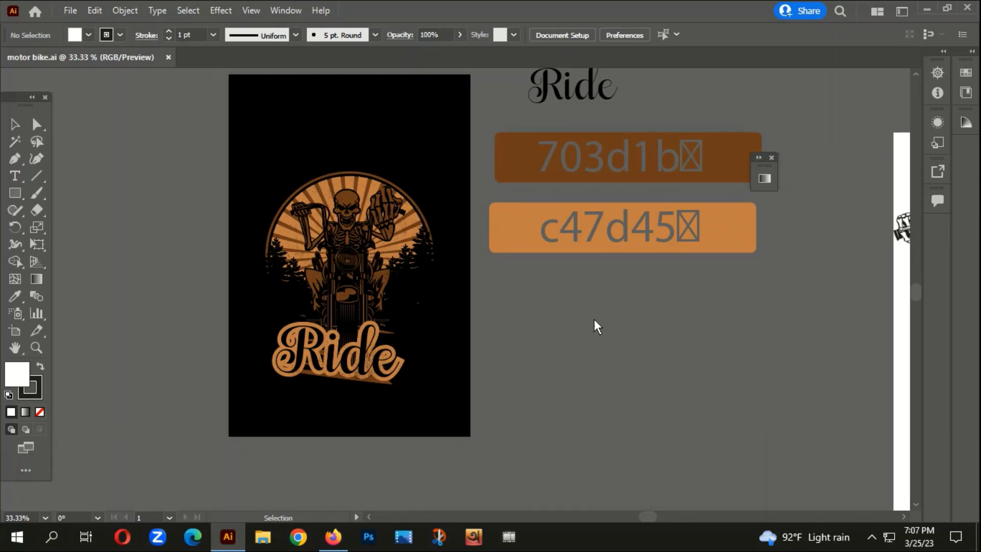
# Examine the finished Ride skeleton biker poster, the two colour swatches with their hex codes and the Ride lettering.
pyautogui.moveTo(609, 315); pyautogui.dragTo(587, 316)
pyautogui.scroll(-1, 401, 323)
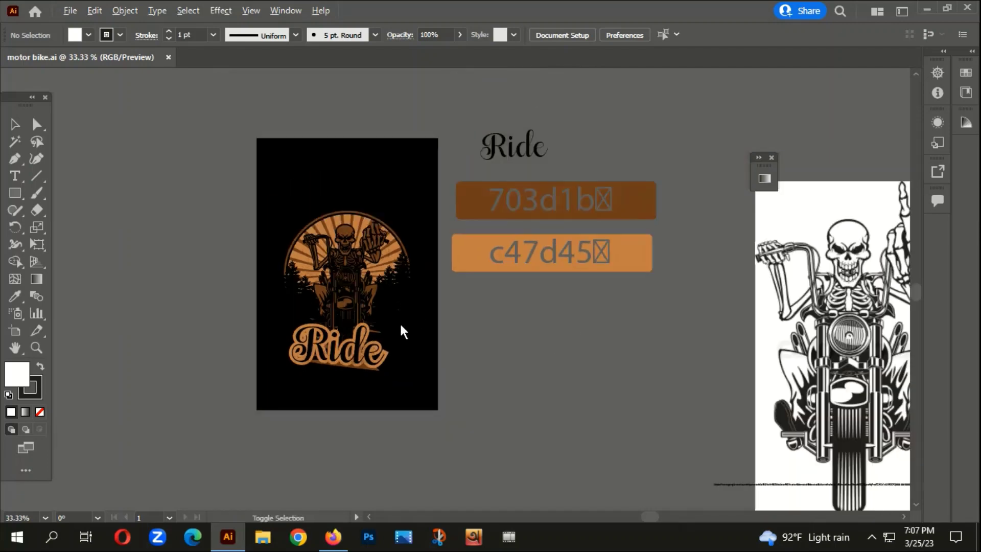
pyautogui.scroll(-1, 400, 322)
pyautogui.scroll(3, 428, 327)
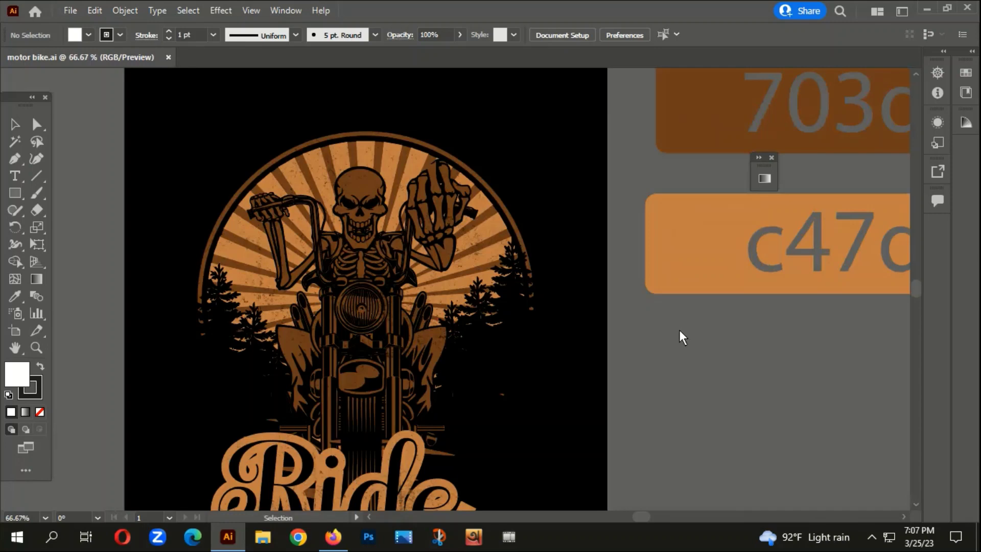
pyautogui.moveTo(567, 375); pyautogui.dragTo(496, 327)
pyautogui.scroll(-1, 391, 295)
pyautogui.scroll(-1, 390, 321)
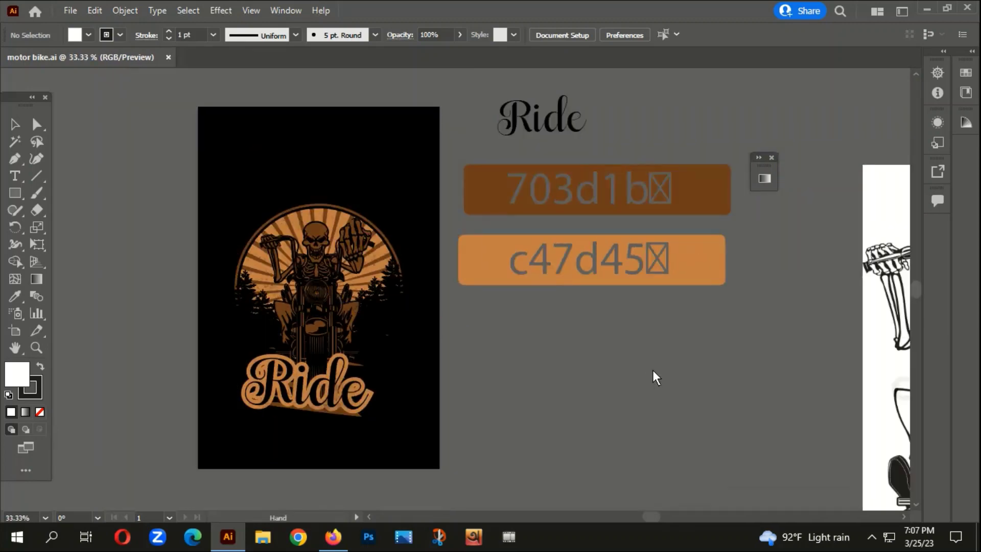
pyautogui.moveTo(652, 370); pyautogui.dragTo(475, 405)
pyautogui.scroll(2, 438, 237)
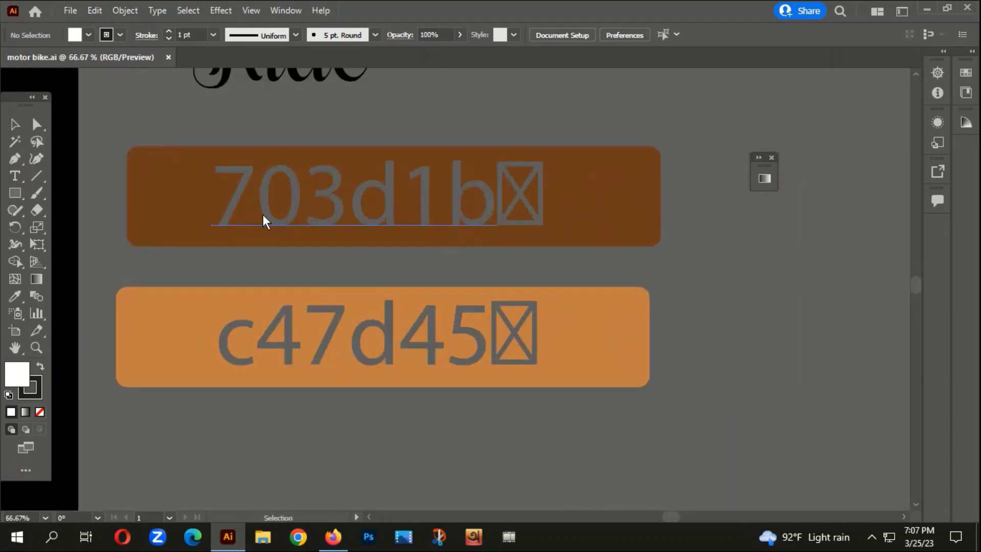
pyautogui.scroll(-2, 556, 389)
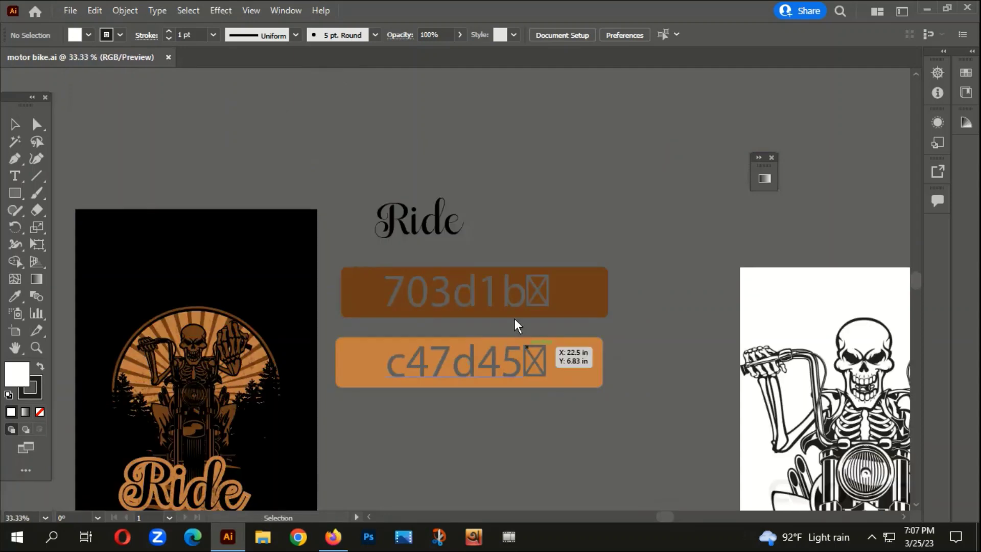
pyautogui.scroll(2, 421, 231)
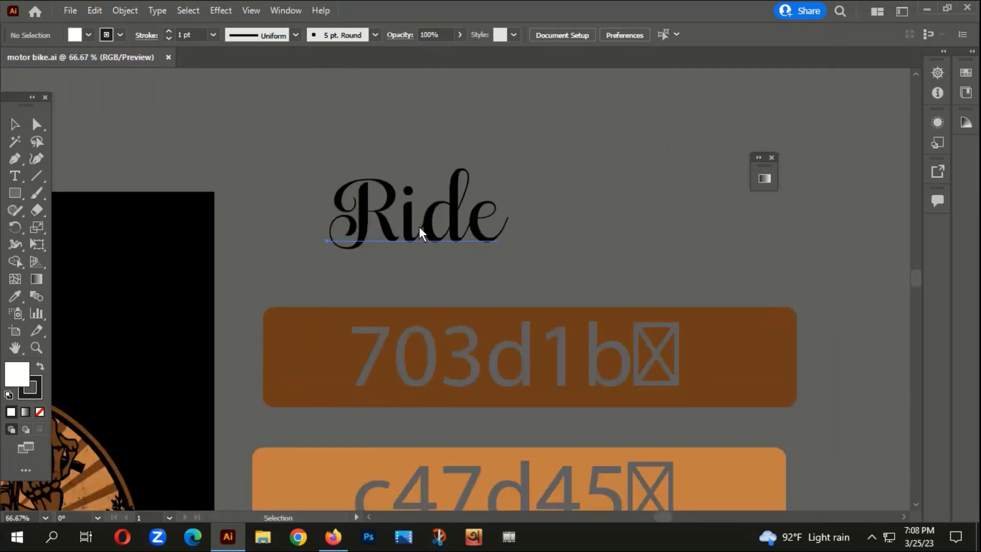
# Check the font of the black Ride text and move the text above the middle of the dark brown swatch.
pyautogui.click(419, 226)
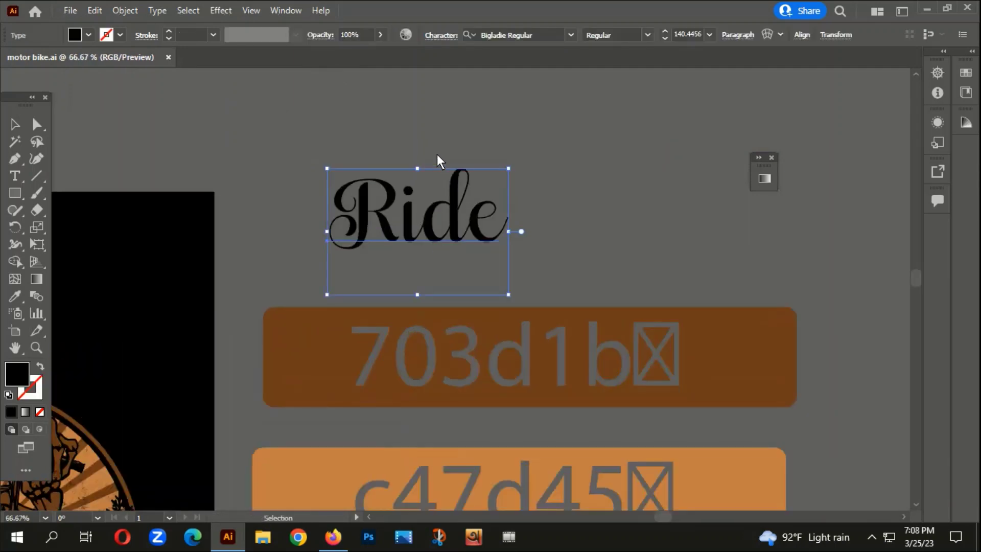
pyautogui.click(511, 36)
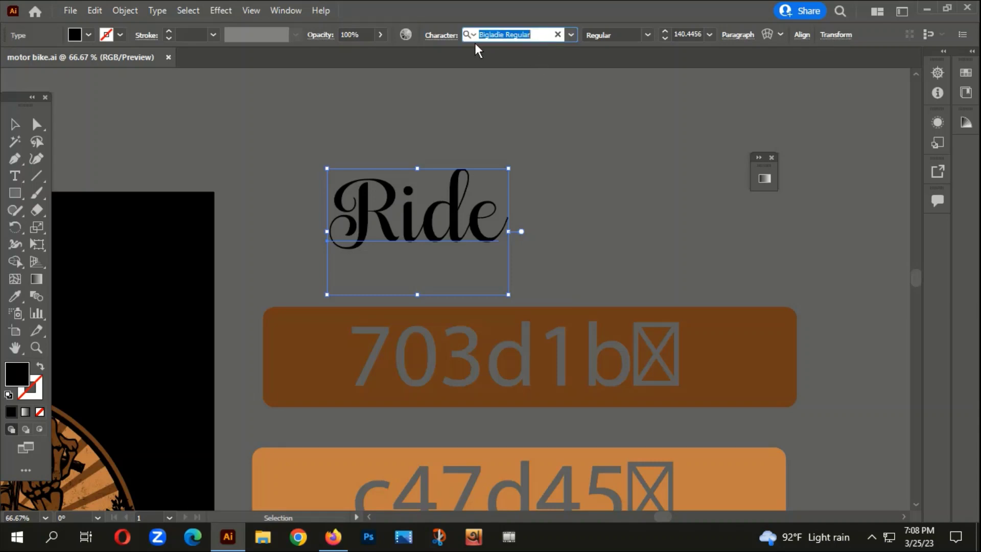
pyautogui.click(611, 186)
pyautogui.click(434, 226)
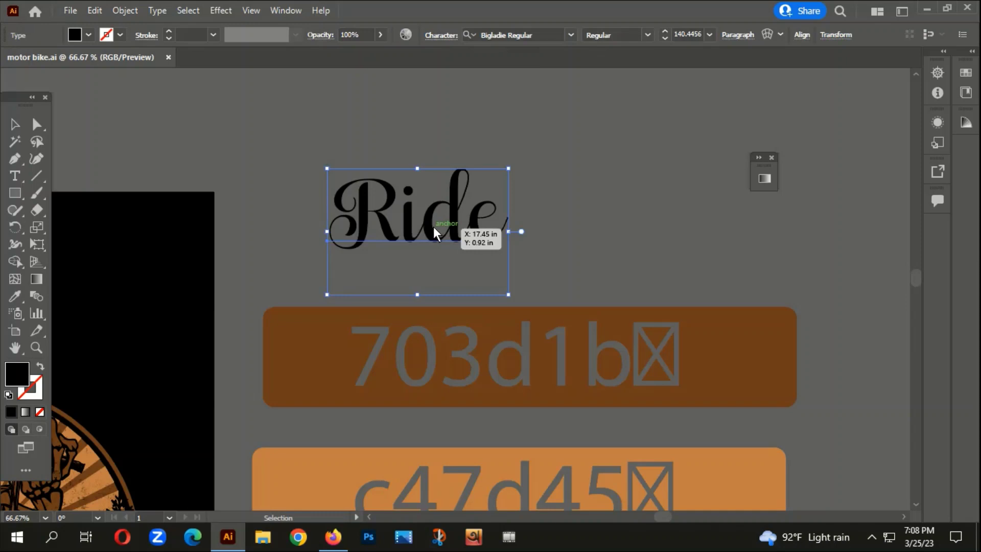
pyautogui.moveTo(434, 228); pyautogui.dragTo(529, 194)
# Look over the source artwork beside the poster: the skeleton biker, the pine tree and the rough black lines.
pyautogui.scroll(-2, 509, 220)
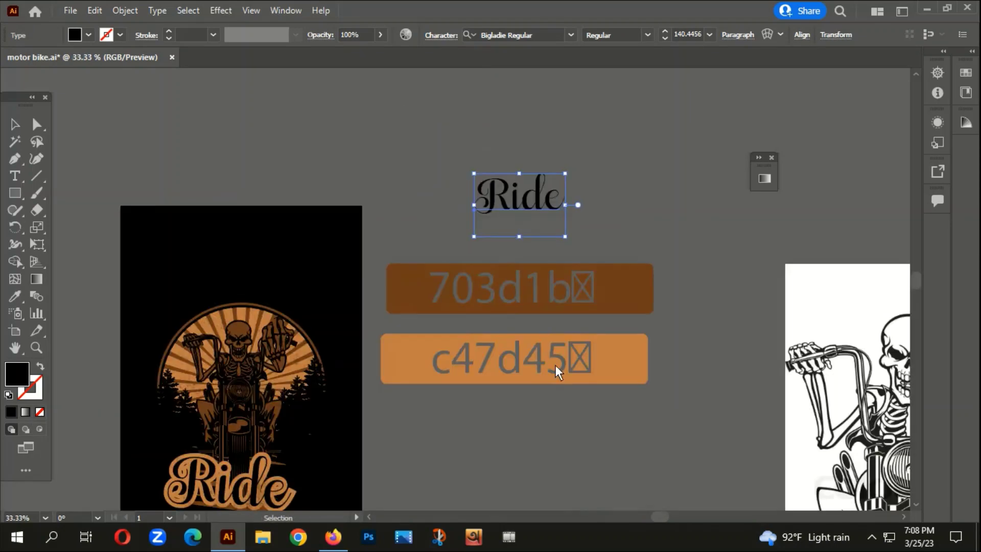
pyautogui.scroll(-3, 557, 237)
pyautogui.scroll(-2, 485, 271)
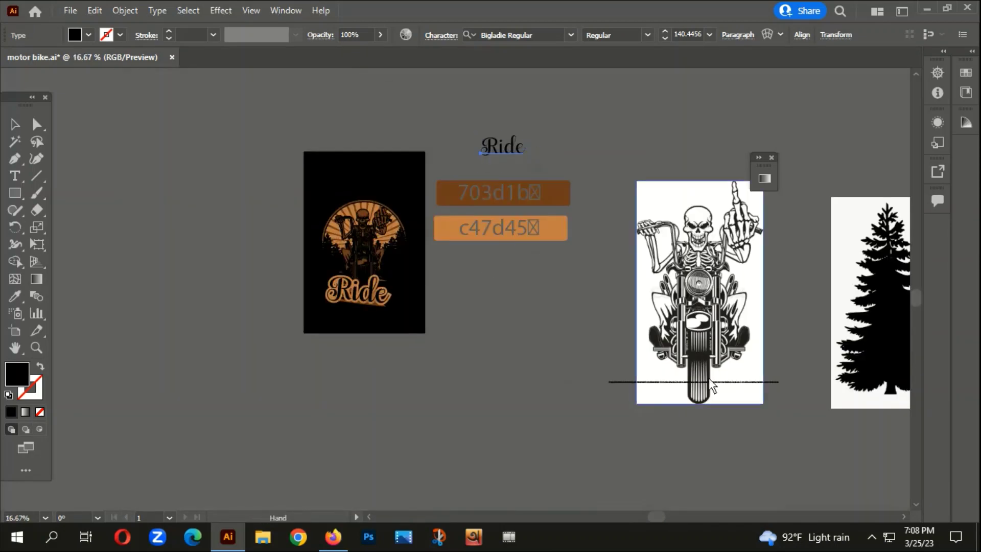
pyautogui.moveTo(713, 387); pyautogui.dragTo(639, 369)
pyautogui.scroll(-1, 459, 322)
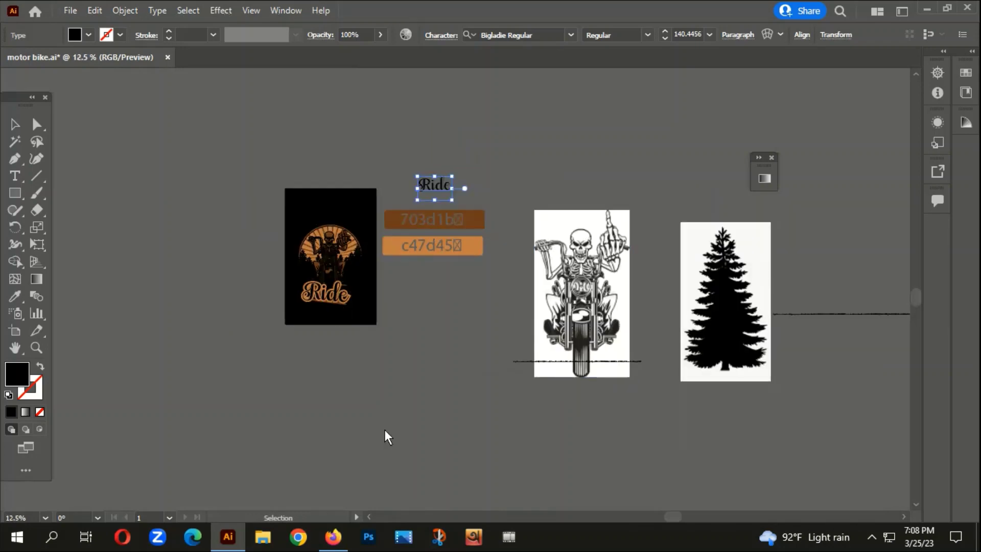
pyautogui.moveTo(385, 430); pyautogui.dragTo(407, 377)
pyautogui.scroll(-1, 407, 377)
pyautogui.scroll(3, 355, 279)
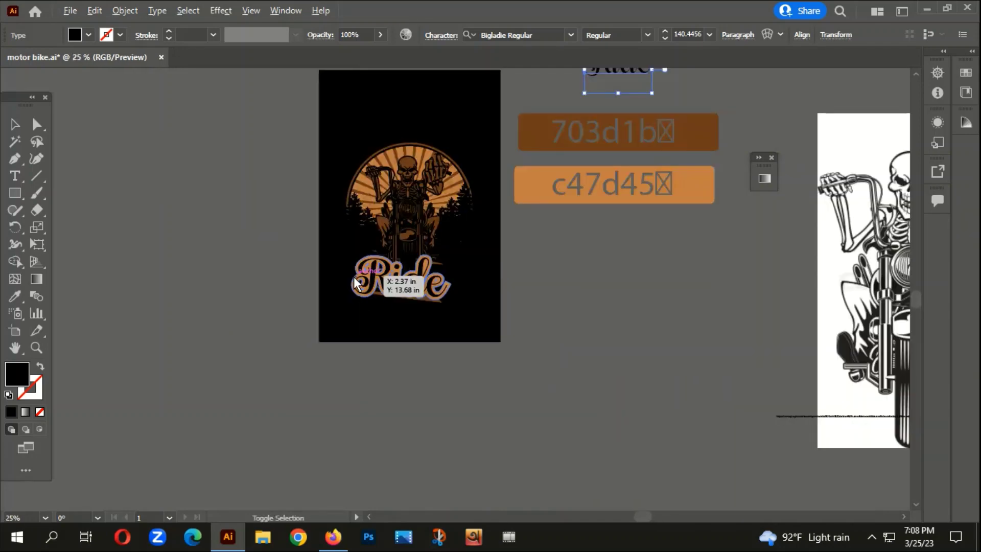
pyautogui.scroll(1, 556, 357)
pyautogui.moveTo(556, 358); pyautogui.dragTo(367, 333)
pyautogui.scroll(-1, 449, 317)
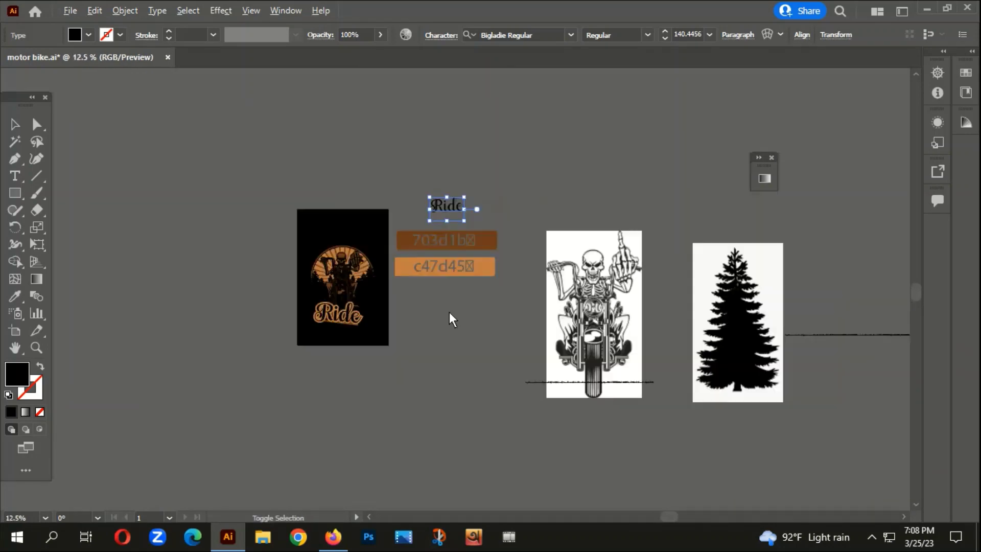
pyautogui.moveTo(359, 275); pyautogui.dragTo(231, 256)
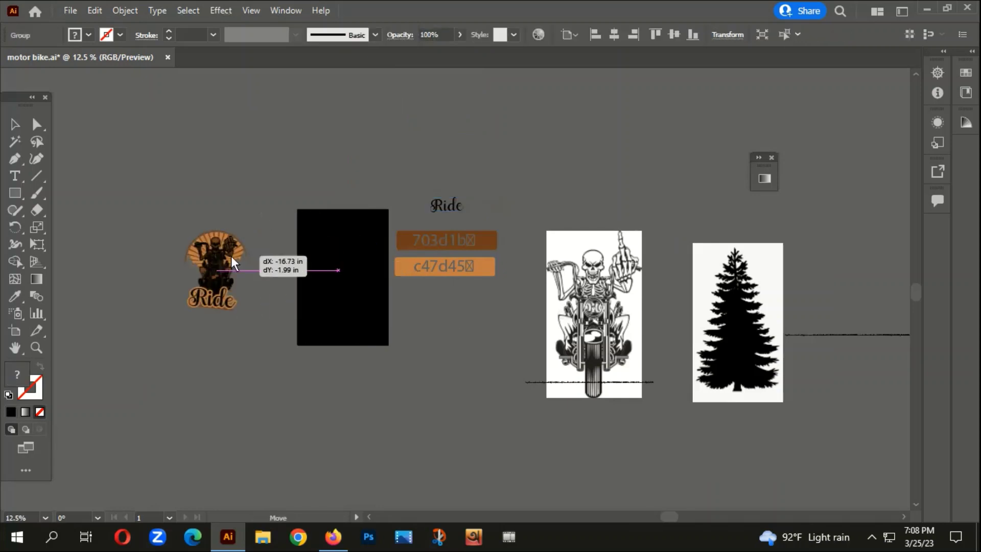
pyautogui.moveTo(284, 339); pyautogui.dragTo(335, 339)
pyautogui.scroll(1, 254, 259)
pyautogui.click(421, 314)
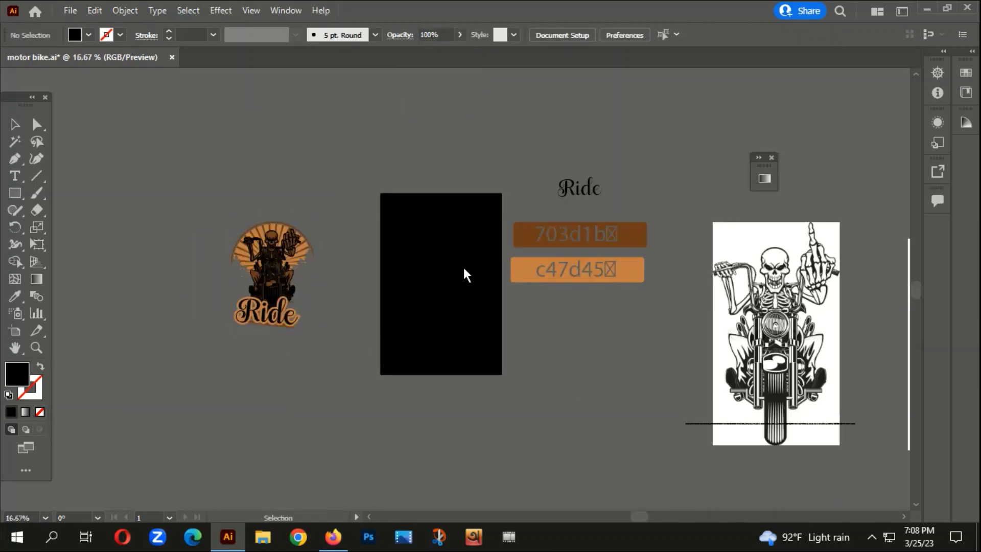
pyautogui.hotkey('ctrl', 'z')
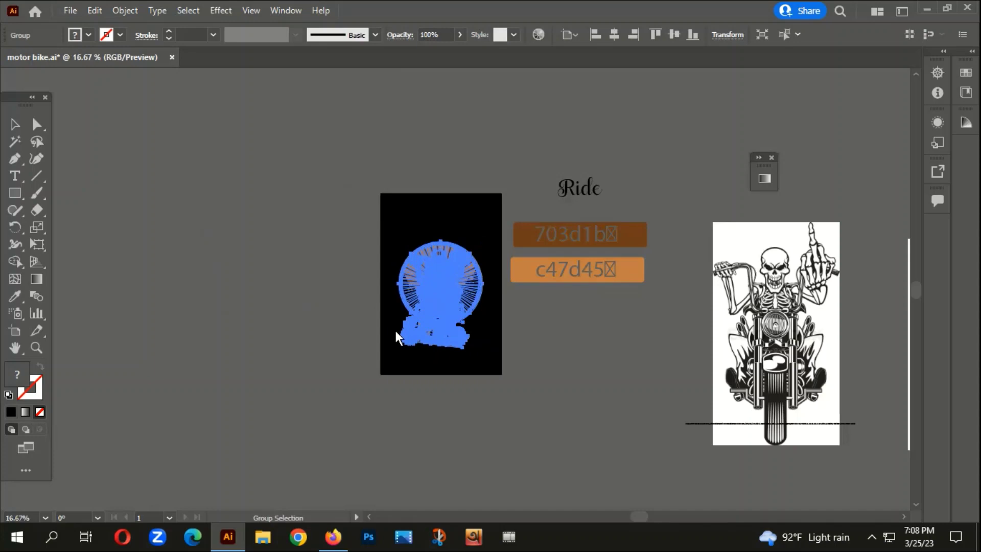
# Move the finished poster artwork together with its black background off the artboard, into the empty space beside it.
pyautogui.click(396, 330)
pyautogui.moveTo(223, 207); pyautogui.dragTo(464, 368)
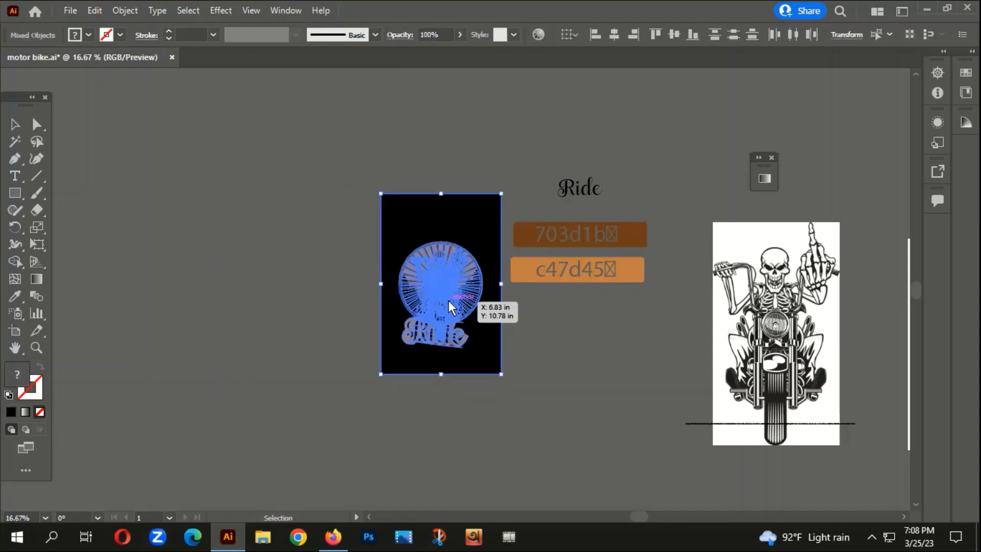
pyautogui.moveTo(448, 300); pyautogui.dragTo(291, 306)
pyautogui.scroll(-1, 428, 382)
pyautogui.click(406, 315)
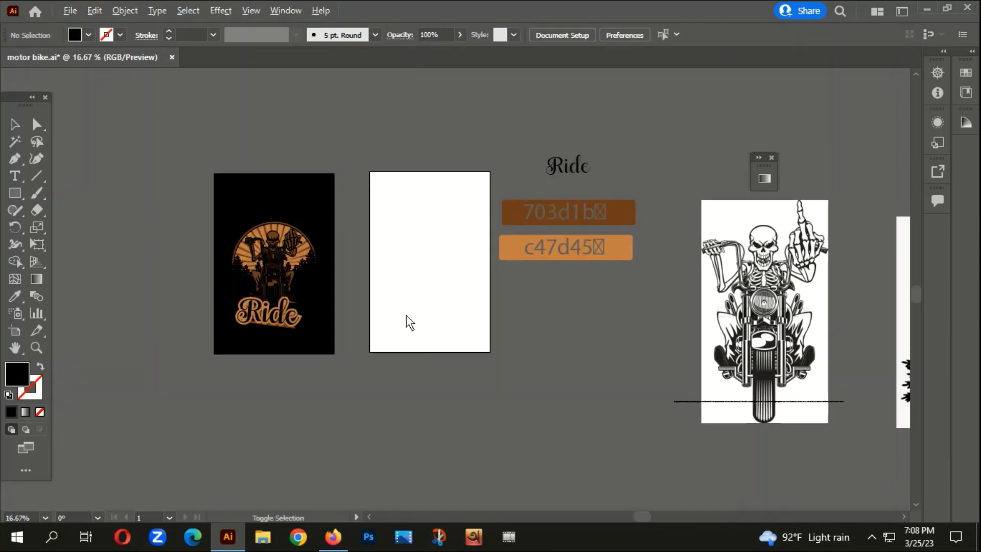
# Cover the whole empty artboard with a black rectangle without a stroke and deselect it.
pyautogui.scroll(1, 406, 323)
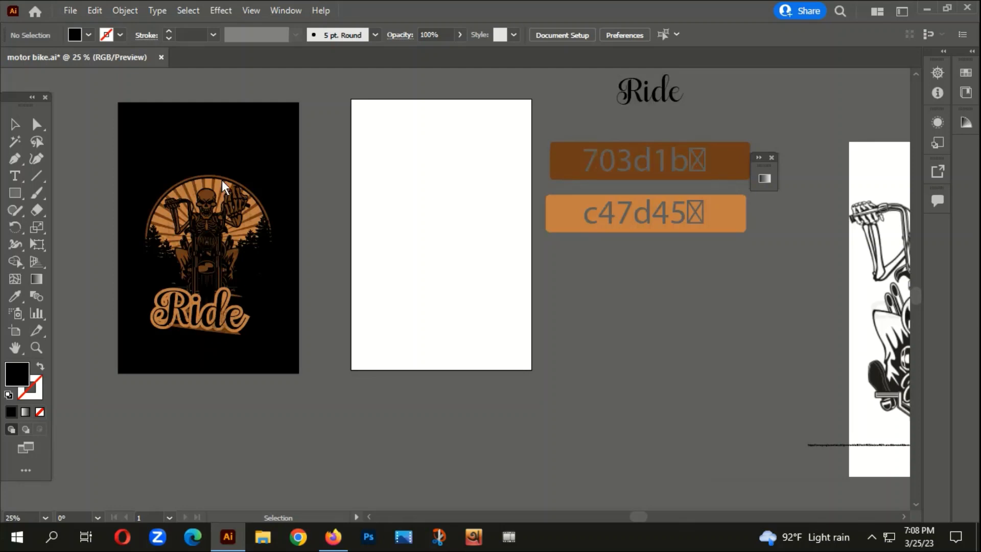
pyautogui.click(15, 194)
pyautogui.moveTo(351, 100); pyautogui.dragTo(532, 370)
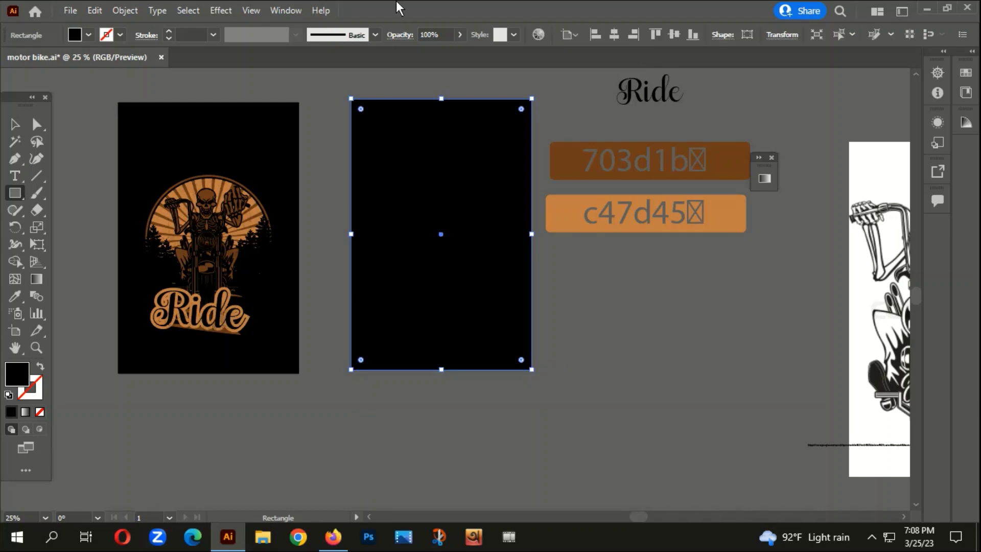
pyautogui.hotkey('ctrl', 'shift', 'a')
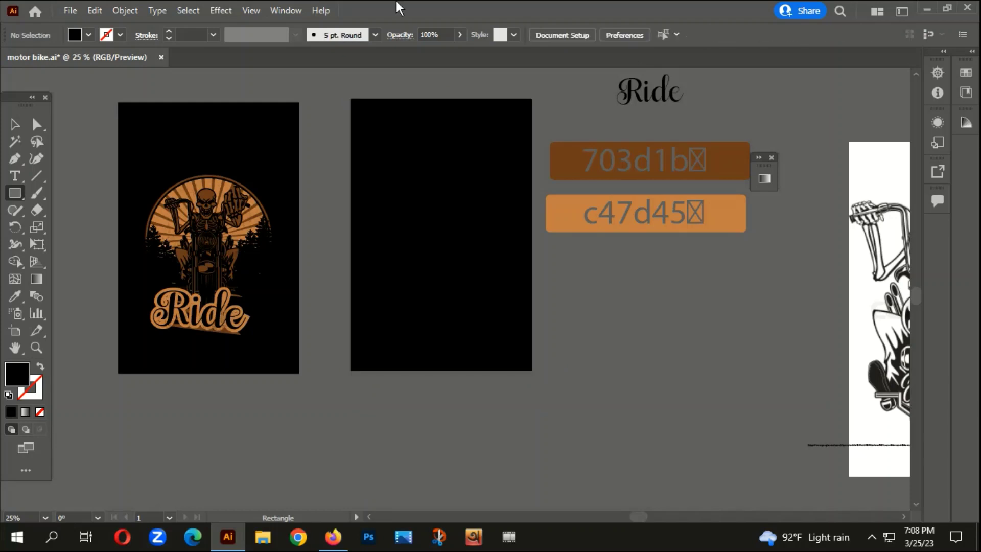
# Study the sunburst circle and skeleton biker on the finished poster and compare them with the source artwork.
pyautogui.scroll(1, 148, 256)
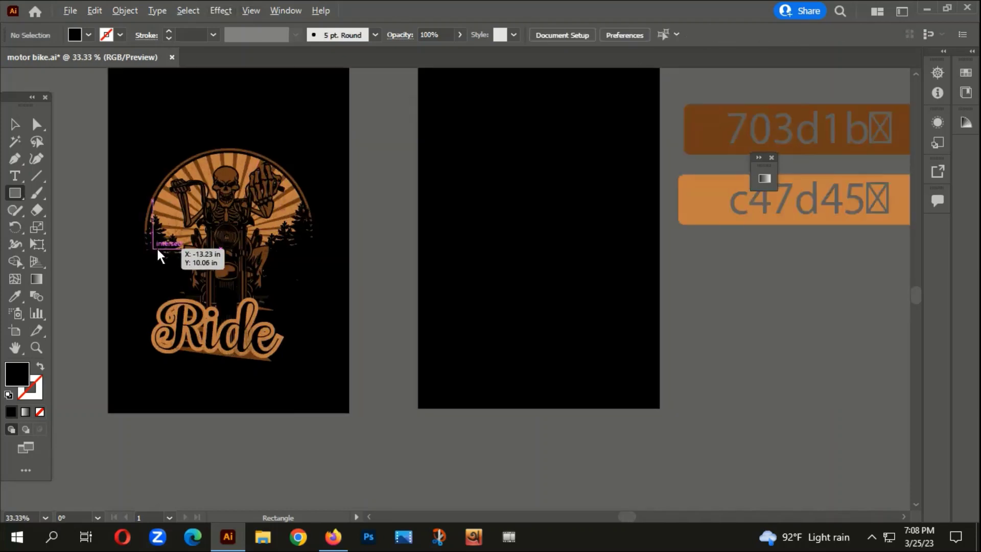
pyautogui.click(12, 125)
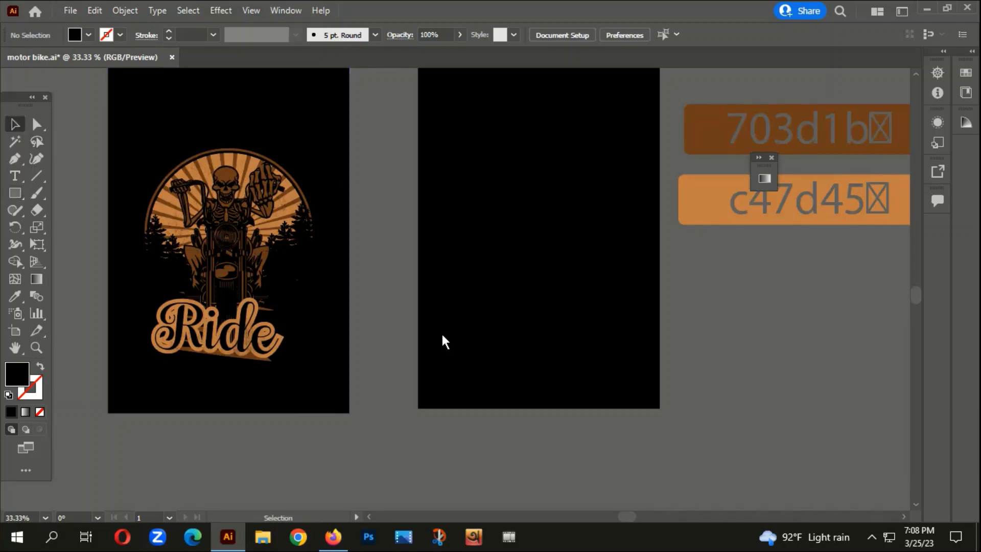
pyautogui.scroll(-1, 440, 332)
pyautogui.scroll(-1, 391, 334)
pyautogui.moveTo(529, 372); pyautogui.dragTo(479, 313)
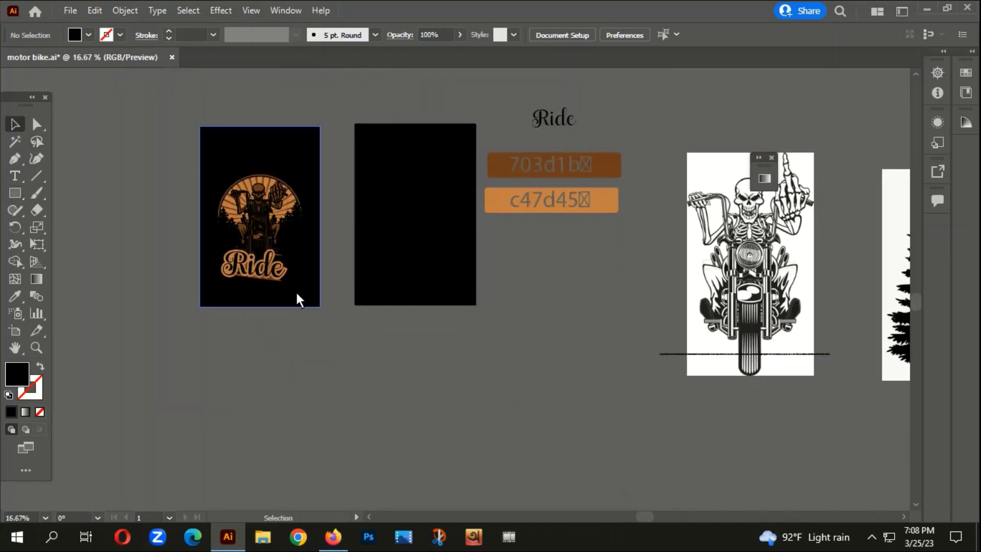
pyautogui.scroll(3, 256, 197)
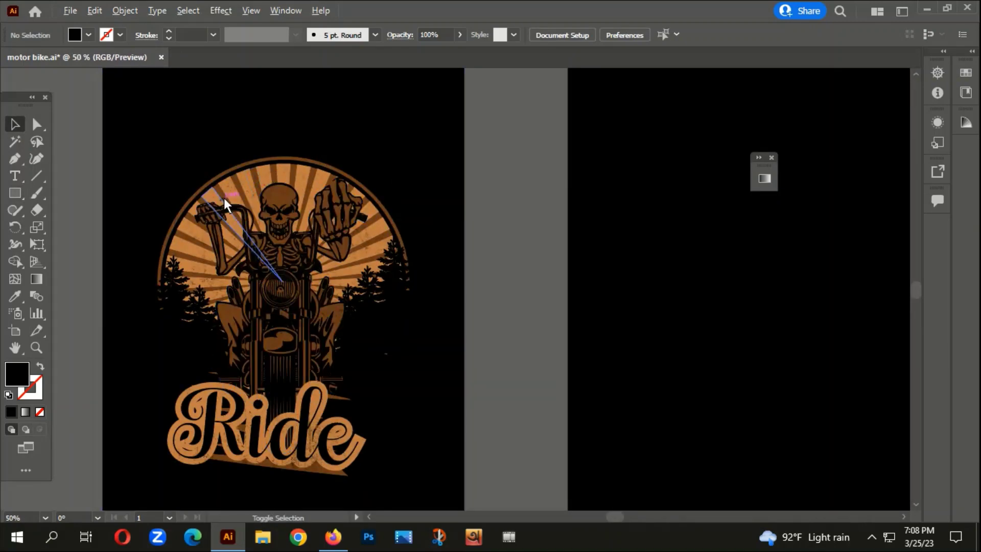
pyautogui.scroll(3, 225, 197)
pyautogui.scroll(-4, 225, 169)
pyautogui.scroll(-1, 388, 251)
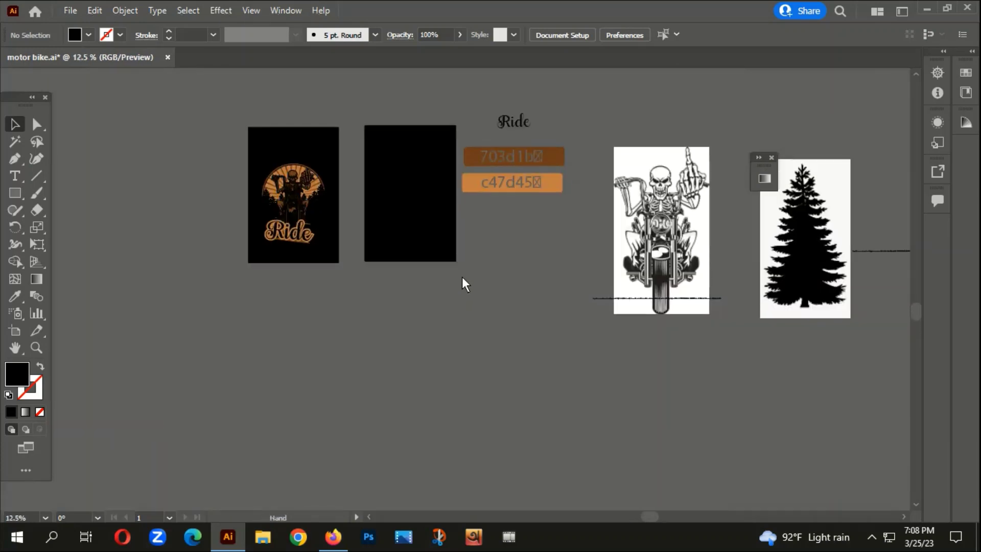
# Draw a straight vertical line with the Line Segment tool in the empty area below the two black posters.
pyautogui.click(17, 191)
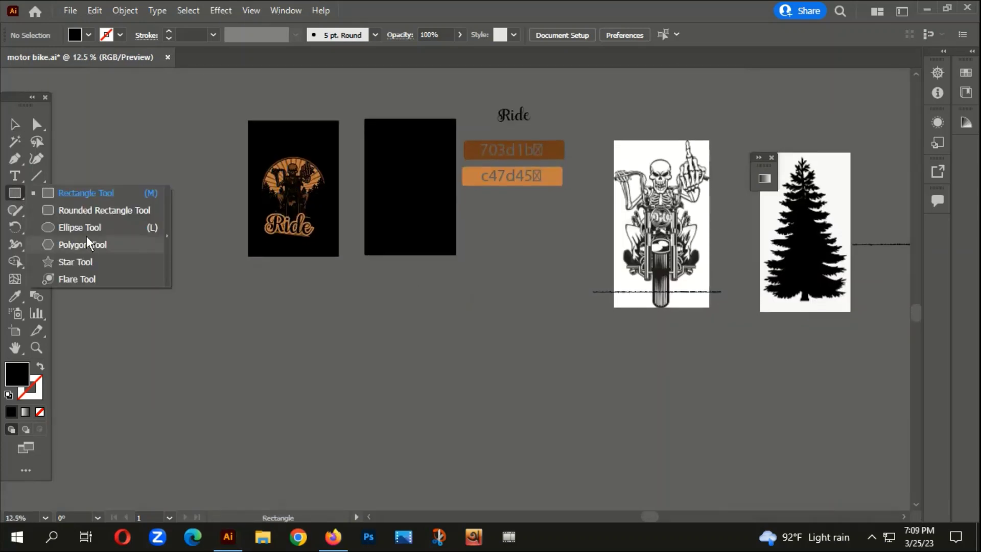
pyautogui.click(14, 124)
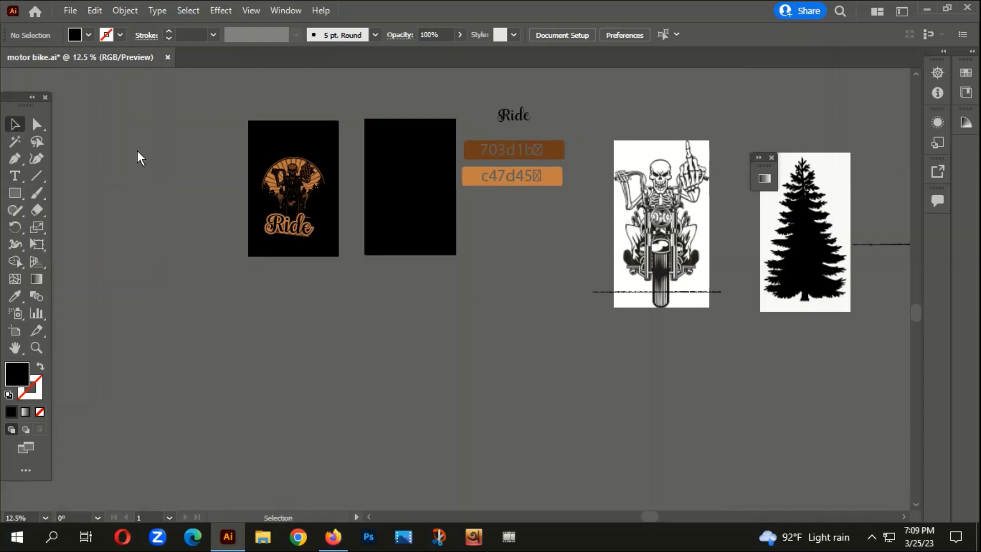
pyautogui.click(36, 176)
pyautogui.moveTo(433, 330); pyautogui.dragTo(396, 261)
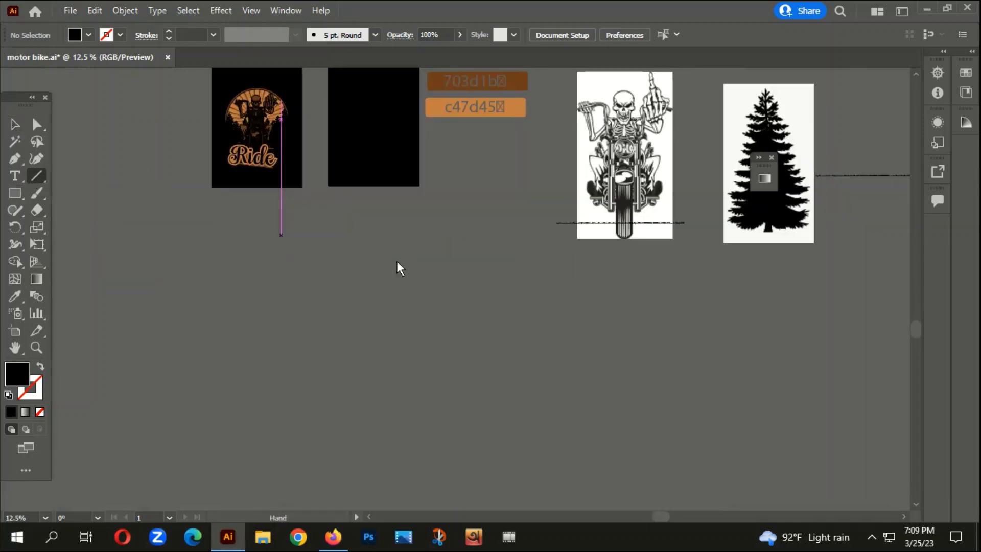
pyautogui.scroll(7, 286, 103)
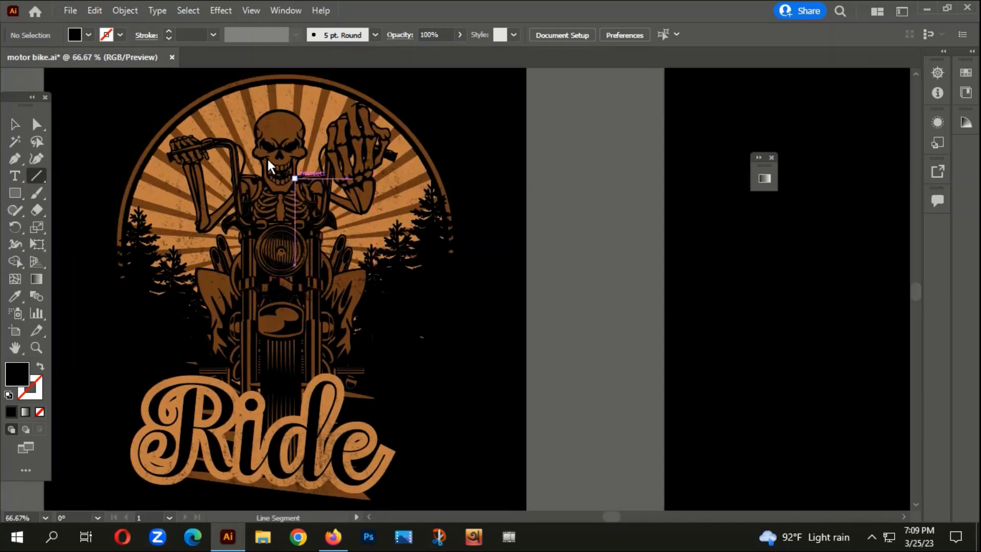
pyautogui.scroll(-4, 239, 201)
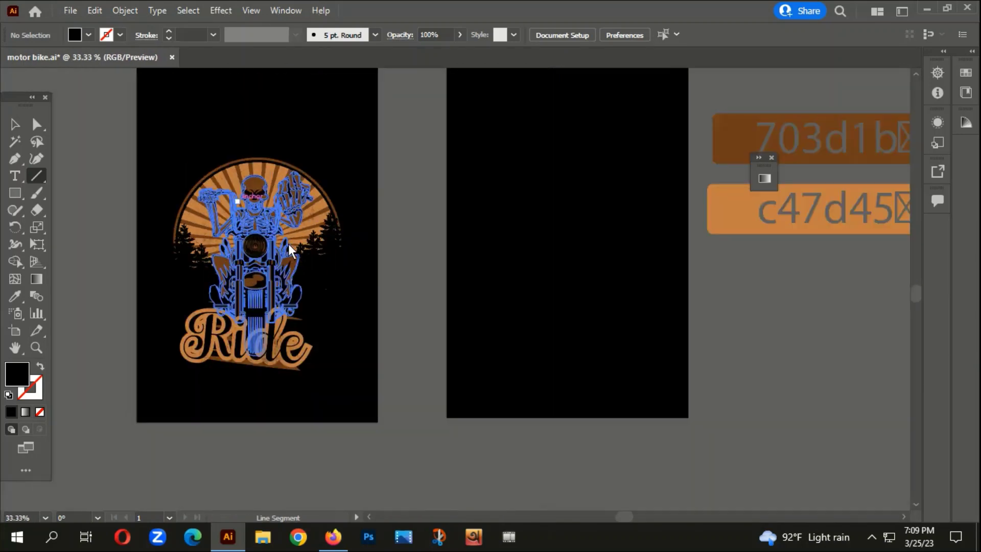
pyautogui.moveTo(402, 350); pyautogui.dragTo(359, 130)
pyautogui.scroll(-1, 320, 196)
pyautogui.moveTo(386, 316); pyautogui.dragTo(375, 266)
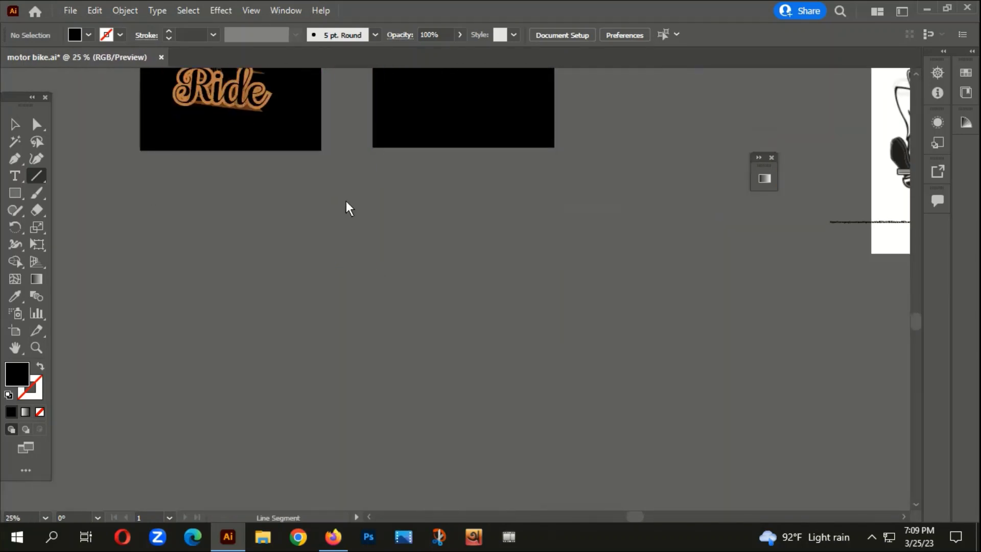
pyautogui.moveTo(345, 190); pyautogui.dragTo(350, 302)
pyautogui.scroll(2, 354, 289)
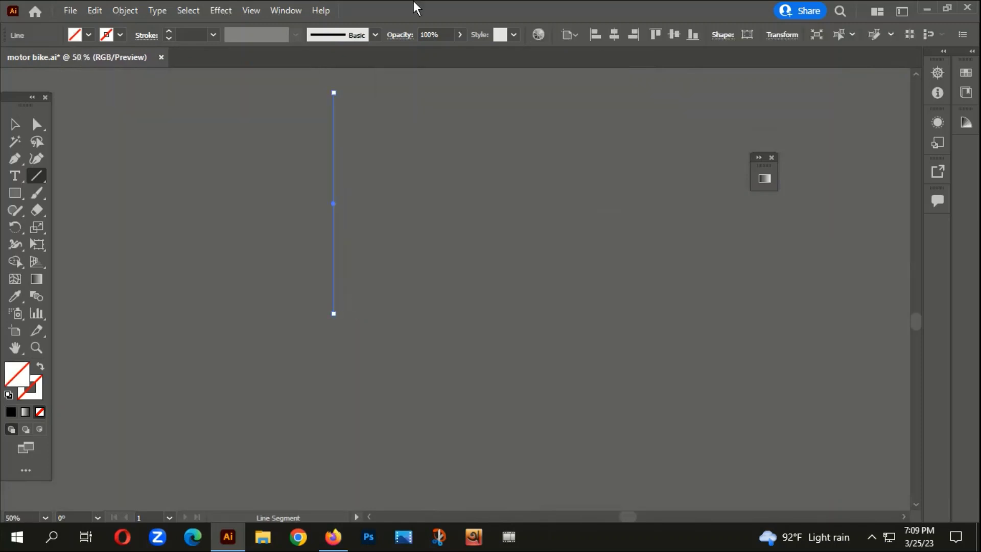
# Give the vertical line a black stroke with a weight of 31 pt.
pyautogui.click(171, 29)
pyautogui.click(172, 30)
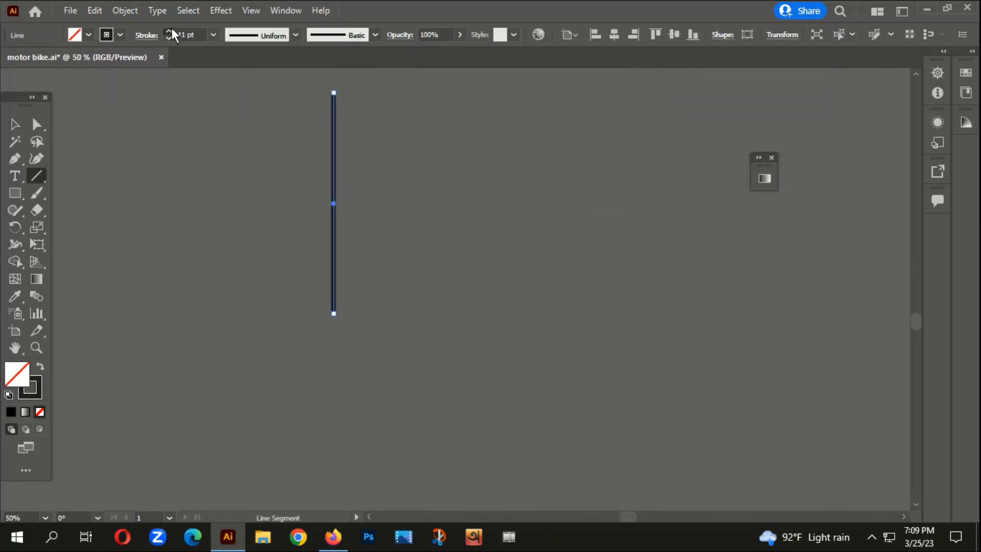
pyautogui.click(172, 30)
pyautogui.click(171, 30)
pyautogui.click(171, 30)
pyautogui.click(172, 30)
pyautogui.click(172, 30)
pyautogui.click(172, 29)
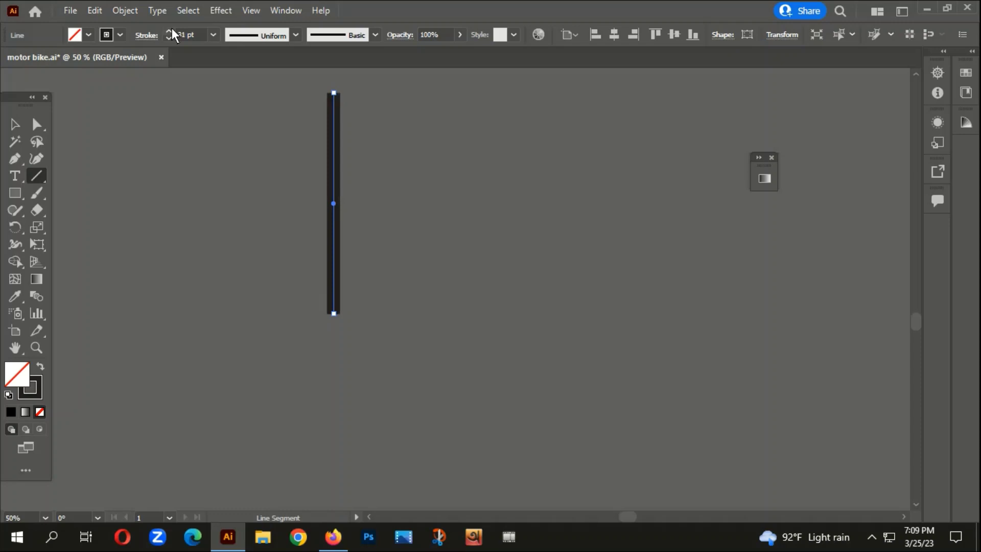
# Apply the triangular tapered width profile to the line and set its stroke weight to 55 pt.
pyautogui.click(296, 36)
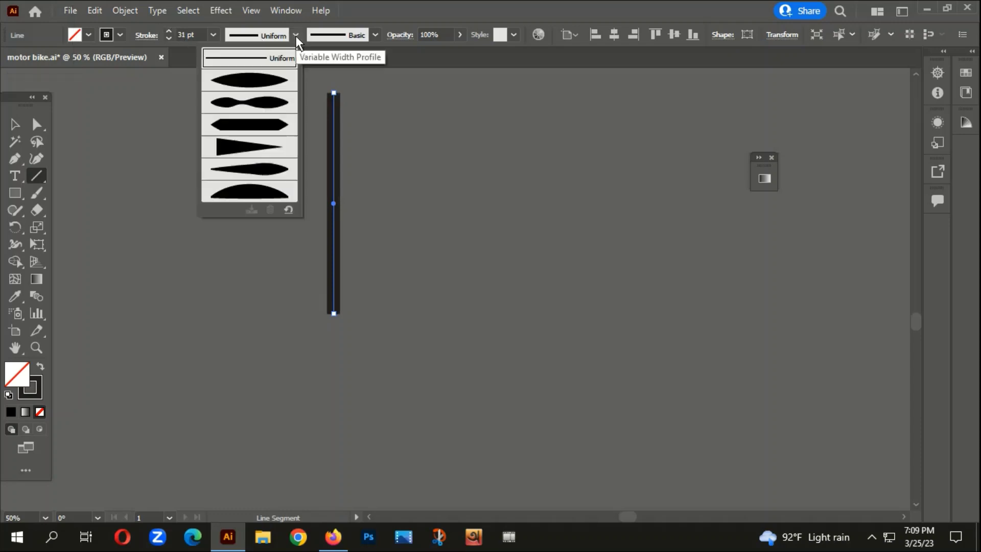
pyautogui.click(247, 143)
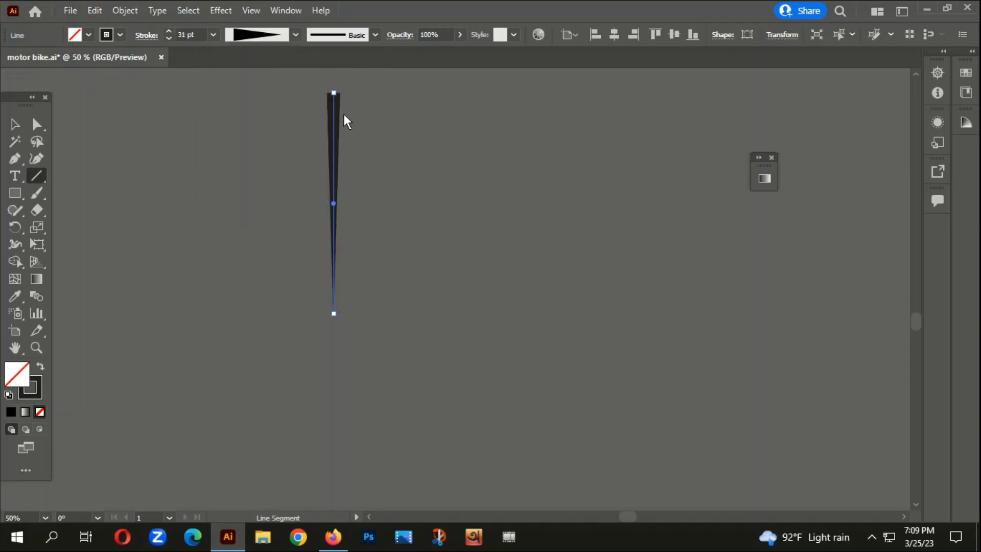
pyautogui.click(170, 30)
pyautogui.click(169, 30)
pyautogui.click(169, 30)
pyautogui.click(169, 30)
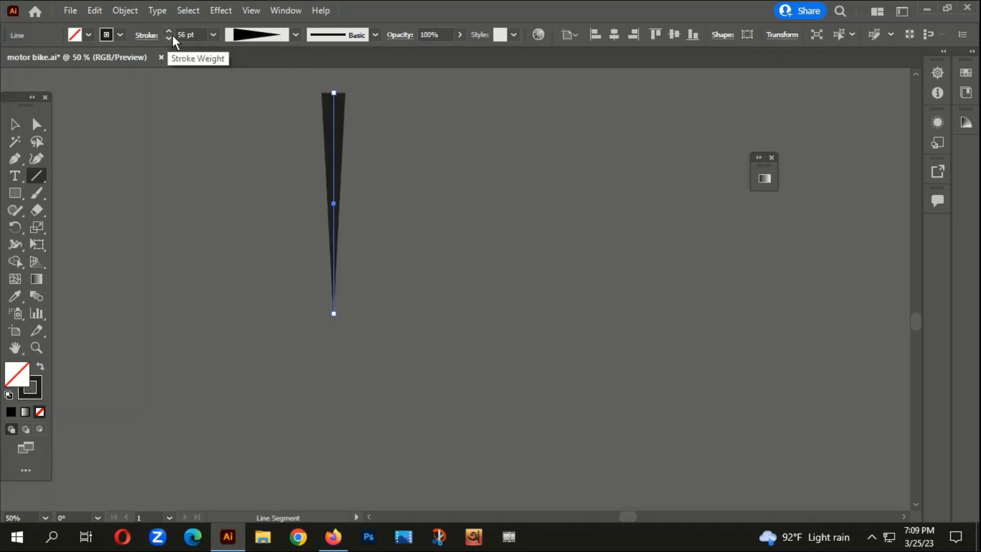
pyautogui.click(169, 38)
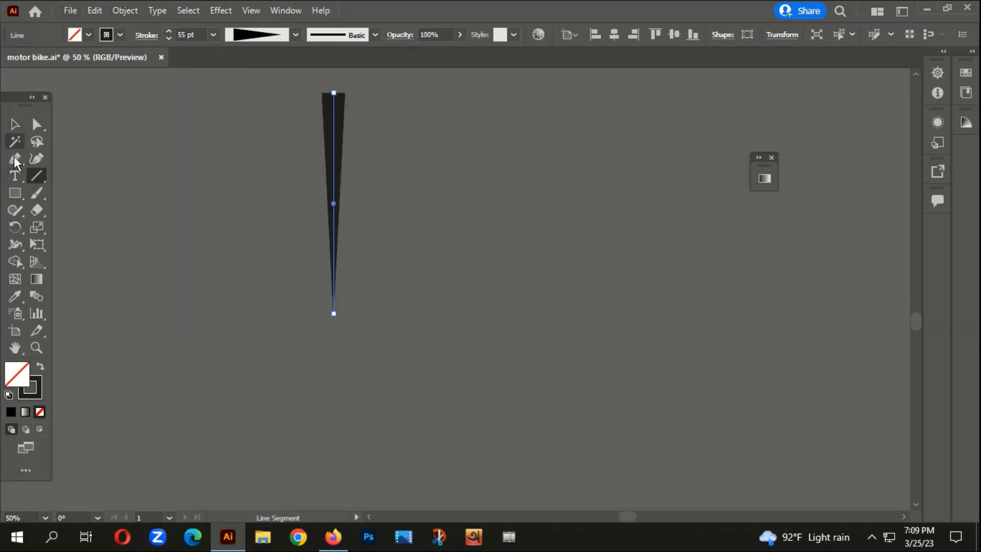
# Make a copy of the tapered ray rotated 10° about its pointed lower end.
pyautogui.click(19, 224)
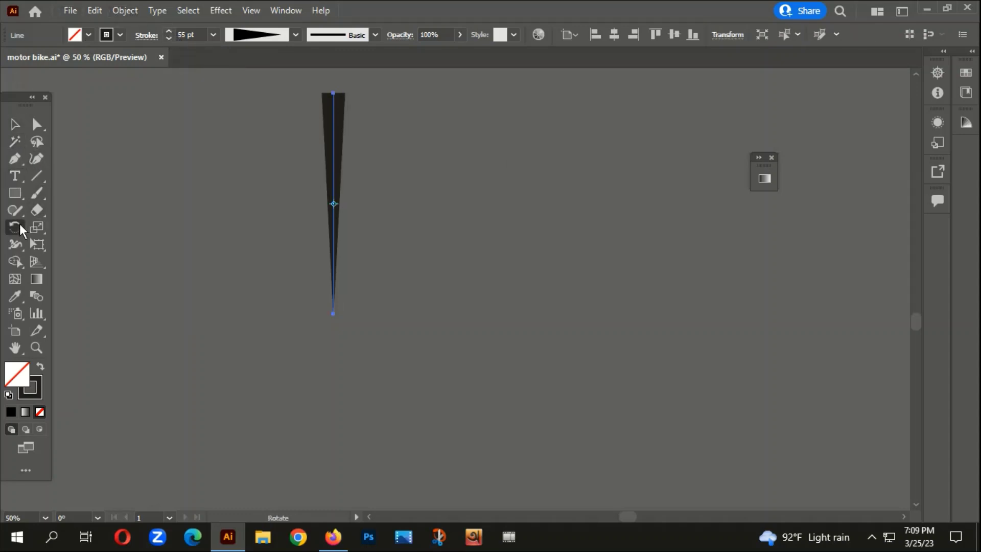
pyautogui.keyDown('alt'); pyautogui.click(333, 314); pyautogui.keyUp('alt')
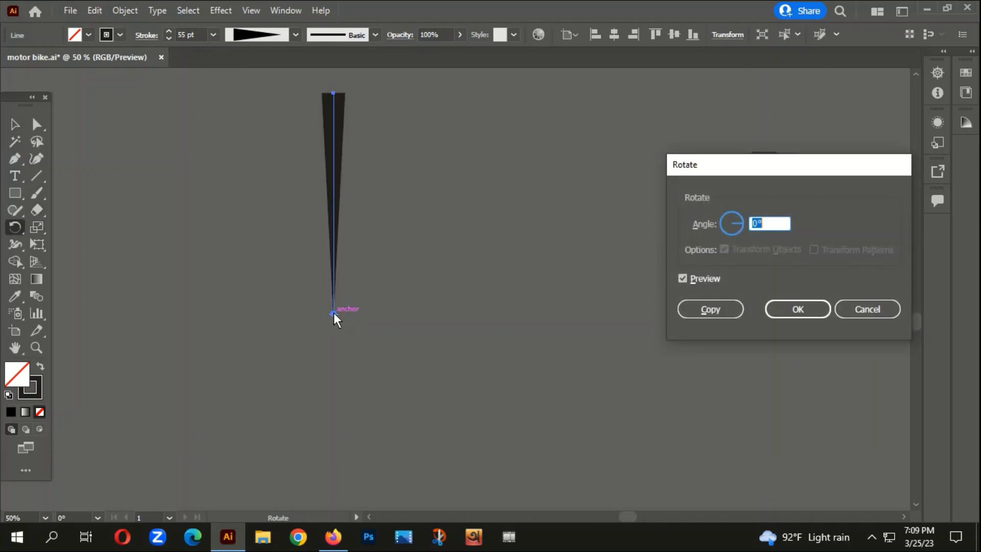
pyautogui.write('10')
pyautogui.click(711, 309)
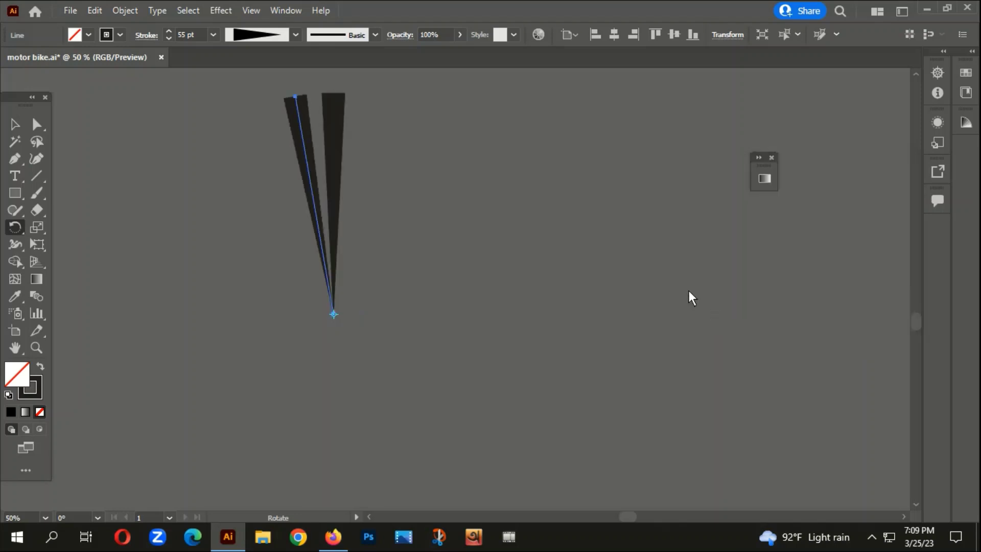
# Repeat the rotated copy of the ray until the rays form a complete circular sunburst.
pyautogui.scroll(-2, 254, 184)
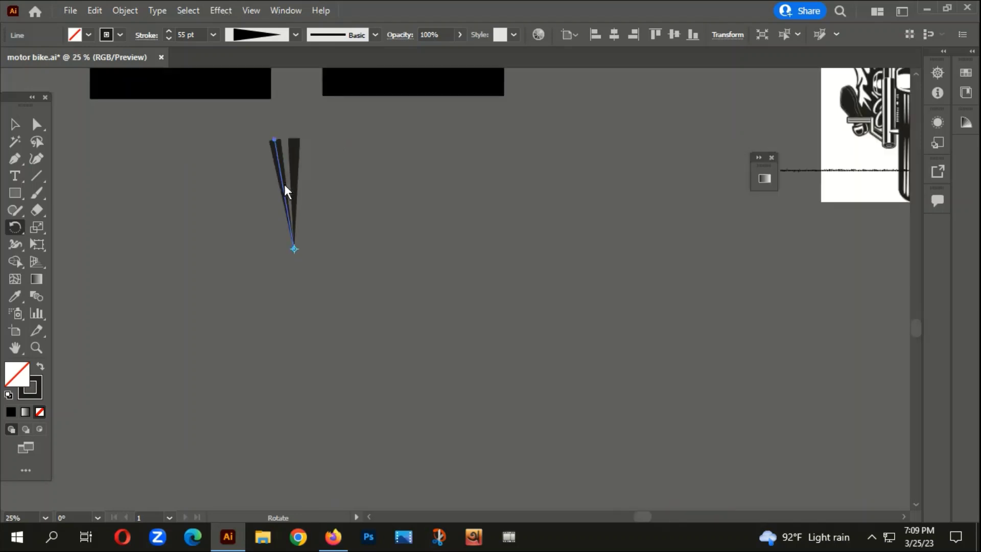
pyautogui.hotkey('ctrl', 'd')
pyautogui.hotkey('ctrl', 'd')
pyautogui.hotkey('ctrl', 'd')
pyautogui.hotkey('ctrl', 'd')
pyautogui.hotkey('ctrl', 'd')
pyautogui.hotkey('ctrl', 'd')
pyautogui.hotkey('ctrl', 'd')
pyautogui.hotkey('ctrl', 'd')
pyautogui.hotkey('ctrl', 'd')
pyautogui.hotkey('ctrl', 'd')
pyautogui.hotkey('ctrl', 'd')
pyautogui.hotkey('ctrl', 'd')
pyautogui.hotkey('ctrl', 'd')
pyautogui.hotkey('ctrl', 'd')
pyautogui.hotkey('ctrl', 'd')
pyautogui.hotkey('ctrl', 'd')
pyautogui.hotkey('ctrl', 'd')
pyautogui.hotkey('ctrl', 'd')
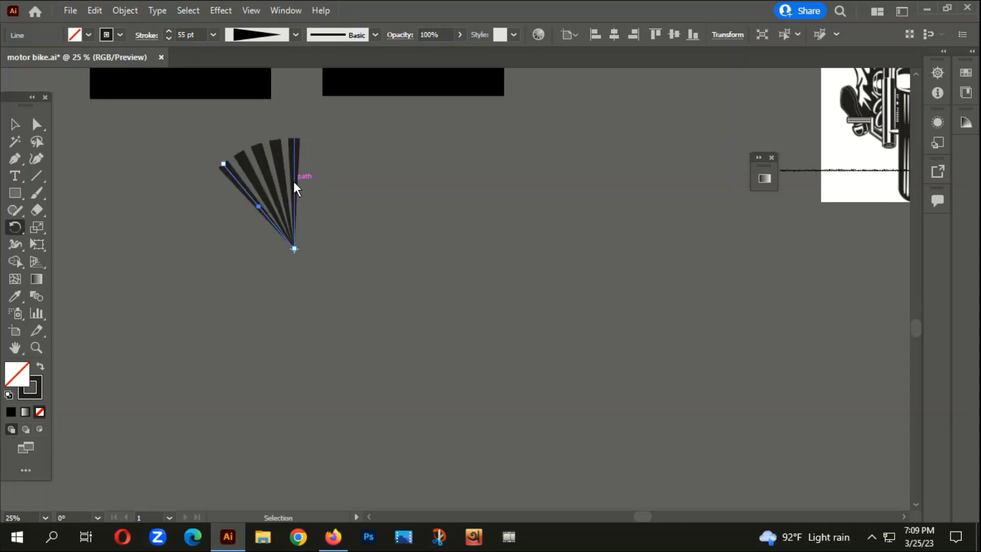
pyautogui.hotkey('ctrl', 'd')
pyautogui.hotkey('ctrl', 'd')
pyautogui.hotkey('ctrl', 'd')
pyautogui.hotkey('ctrl', 'd')
pyautogui.hotkey('ctrl', 'd')
pyautogui.hotkey('ctrl', 'd')
pyautogui.hotkey('ctrl', 'd')
pyautogui.hotkey('ctrl', 'd')
pyautogui.hotkey('ctrl', 'd')
pyautogui.hotkey('ctrl', 'd')
pyautogui.hotkey('ctrl', 'd')
pyautogui.hotkey('ctrl', 'd')
pyautogui.hotkey('ctrl', 'd')
pyautogui.hotkey('ctrl', 'd')
pyautogui.hotkey('ctrl', 'd')
pyautogui.hotkey('ctrl', 'd')
pyautogui.hotkey('ctrl', 'd')
pyautogui.hotkey('ctrl', 'd')
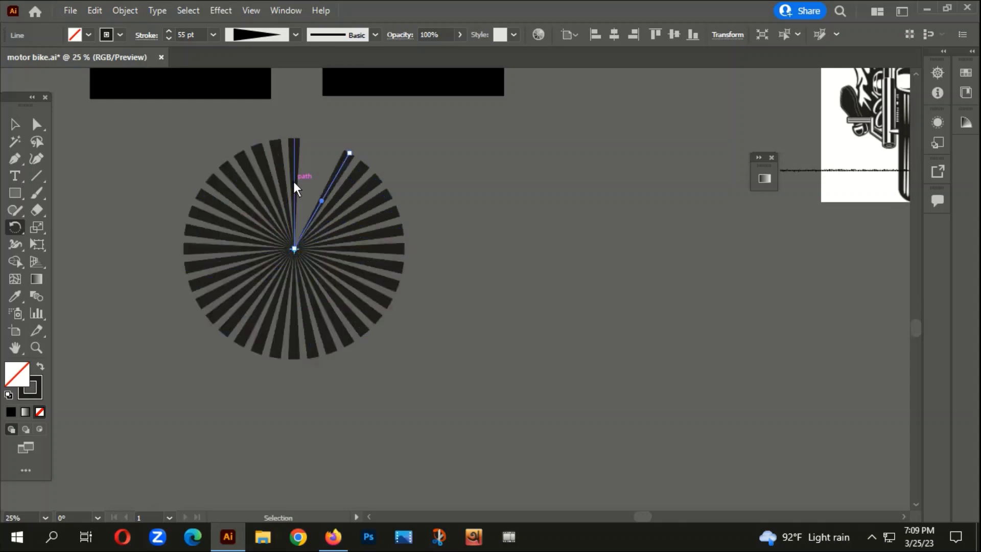
# Group all the sunburst rays, expand their strokes into filled shapes and deselect them.
pyautogui.click(14, 124)
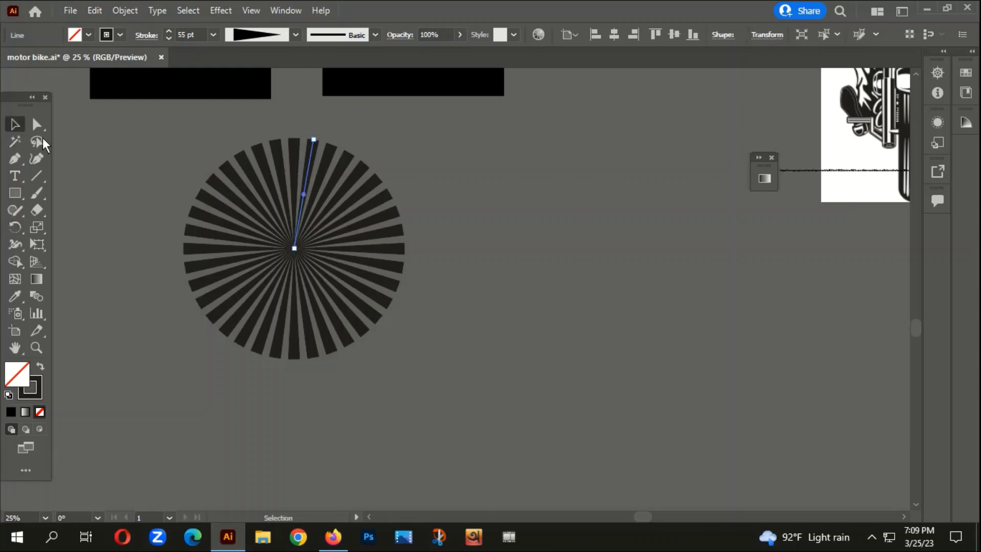
pyautogui.click(142, 175)
pyautogui.moveTo(339, 356); pyautogui.dragTo(431, 406)
pyautogui.rightClick(290, 104)
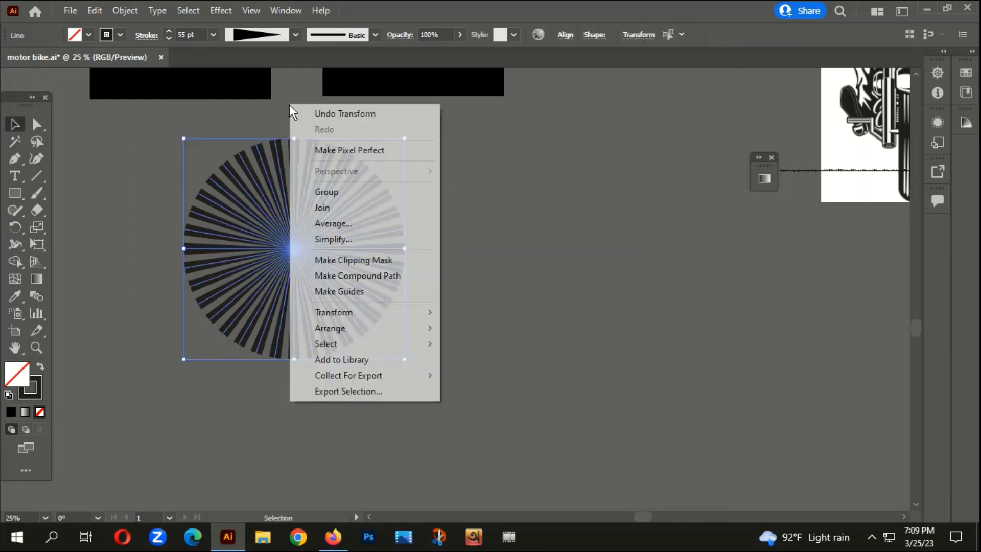
pyautogui.click(336, 193)
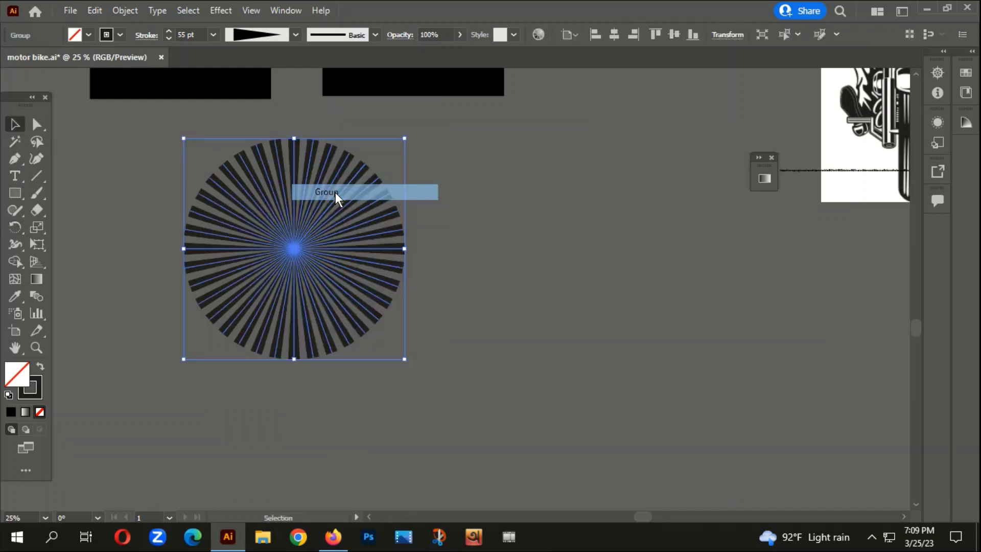
pyautogui.click(124, 11)
pyautogui.click(186, 191)
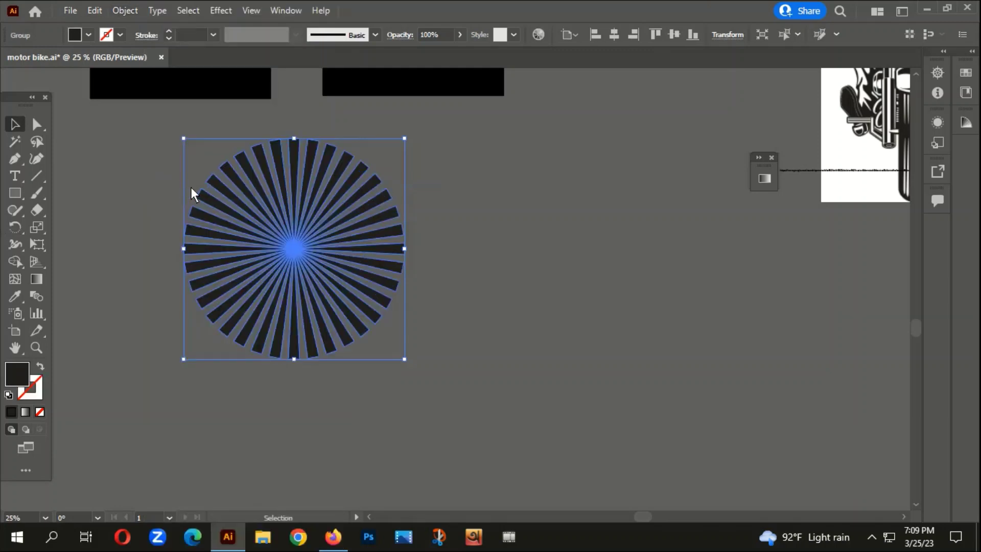
pyautogui.click(485, 206)
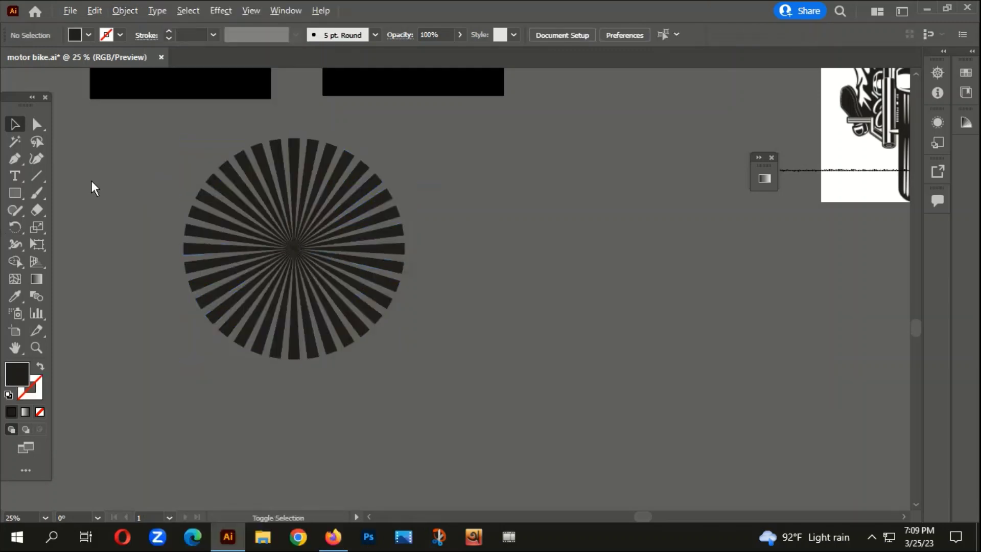
# Draw a circle outward from the sunburst's center, slightly larger than the ring of rays.
pyautogui.click(15, 193)
pyautogui.click(15, 191)
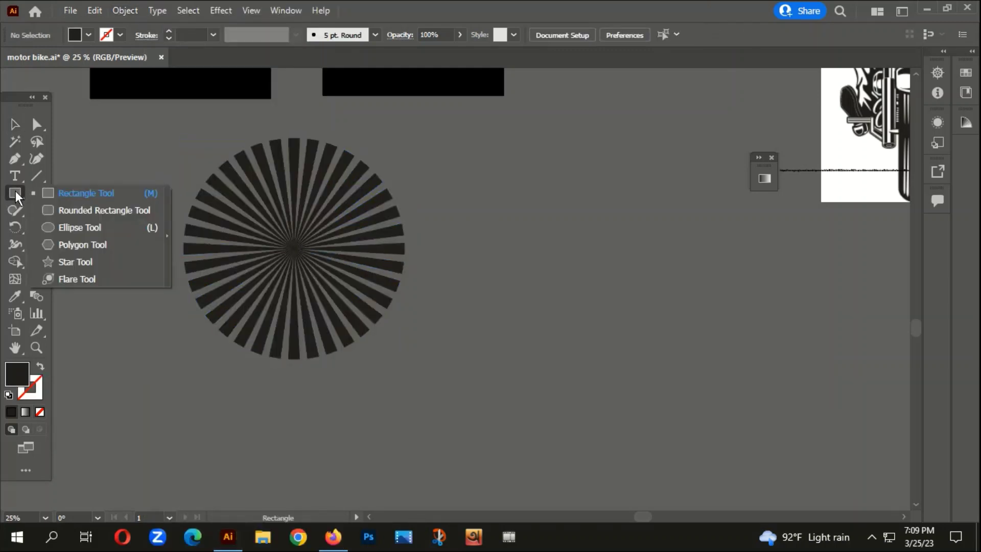
pyautogui.click(62, 227)
pyautogui.scroll(2, 281, 281)
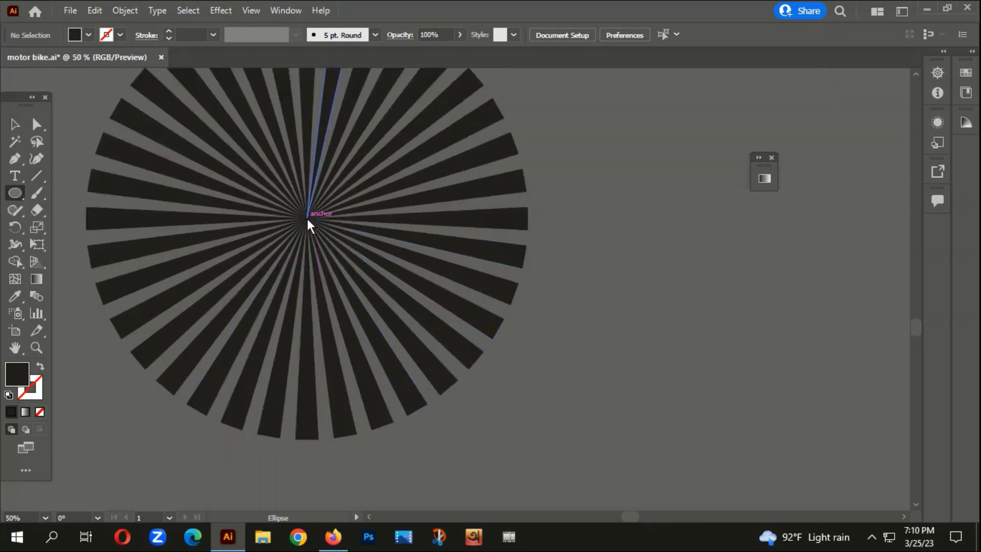
pyautogui.moveTo(307, 218)
pyautogui.mouseDown()
pyautogui.moveTo(328, 290)
pyautogui.moveTo(437, 444)
pyautogui.mouseUp()
pyautogui.scroll(-2, 416, 384)
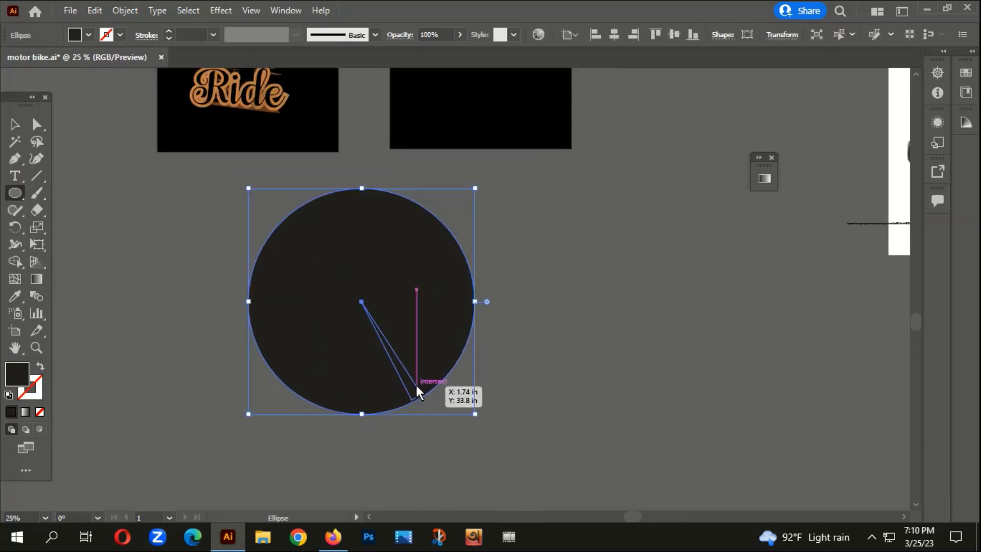
pyautogui.hotkey('ctrl', 'z')
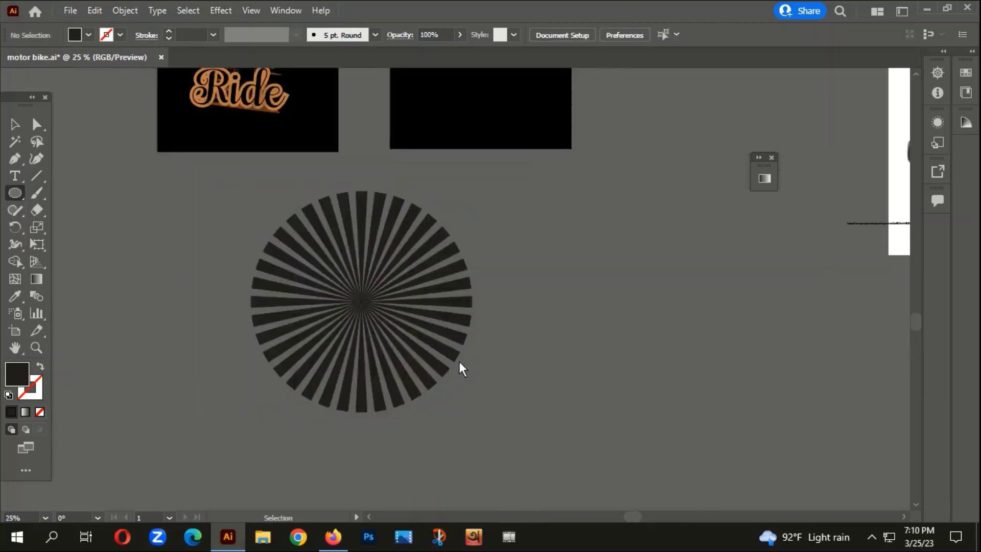
pyautogui.click(15, 125)
pyautogui.moveTo(190, 392)
pyautogui.mouseDown()
pyautogui.moveTo(486, 251)
pyautogui.moveTo(550, 209)
pyautogui.mouseUp()
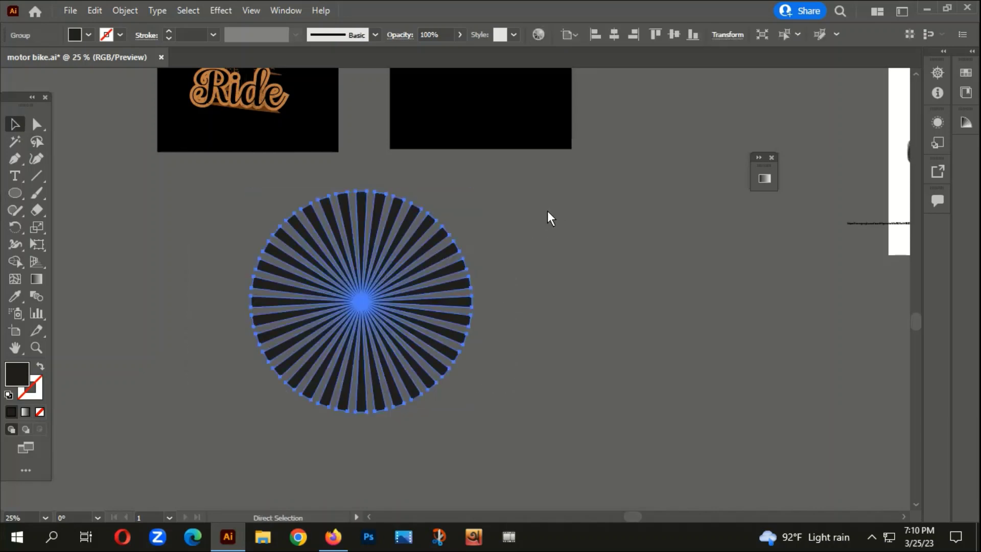
pyautogui.hotkey('ctrl', 'shift', 'z')
# Send the circle behind the rays, fill it with the dark brown sampled from the 703d1b swatch and deselect it.
pyautogui.scroll(-1, 479, 324)
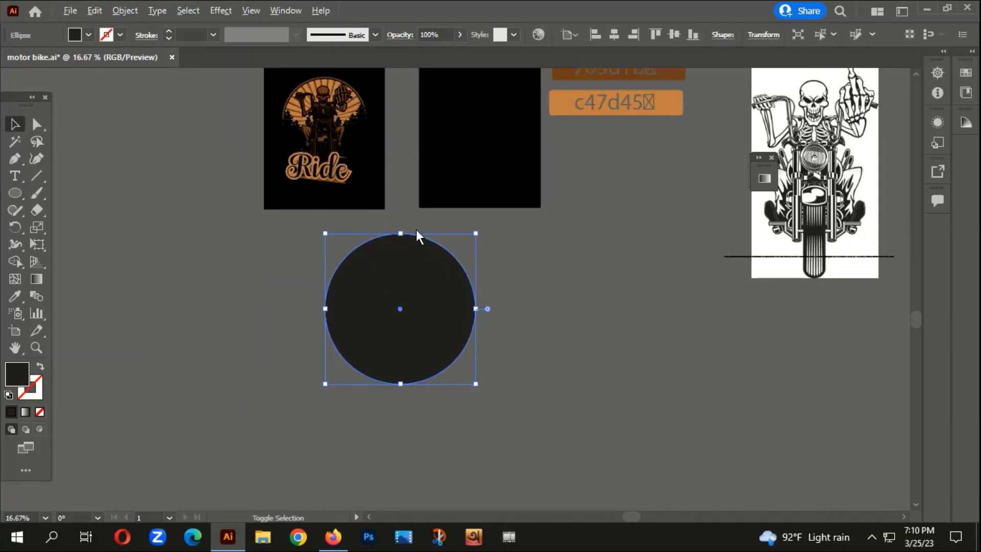
pyautogui.scroll(3, 438, 234)
pyautogui.scroll(-3, 438, 234)
pyautogui.press('space')
pyautogui.moveTo(566, 260); pyautogui.dragTo(465, 341)
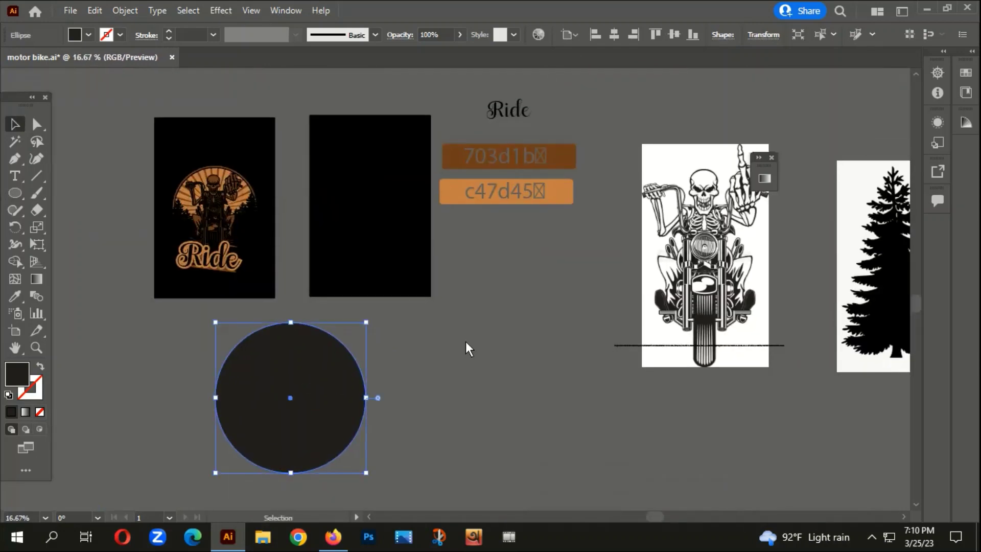
pyautogui.press('i')
pyautogui.click(563, 151)
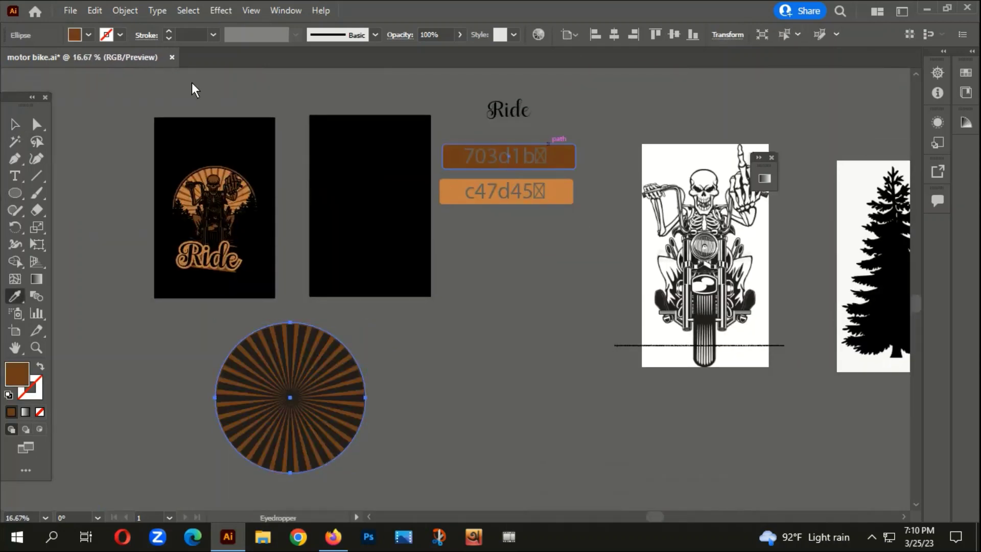
pyautogui.click(12, 124)
pyautogui.click(80, 371)
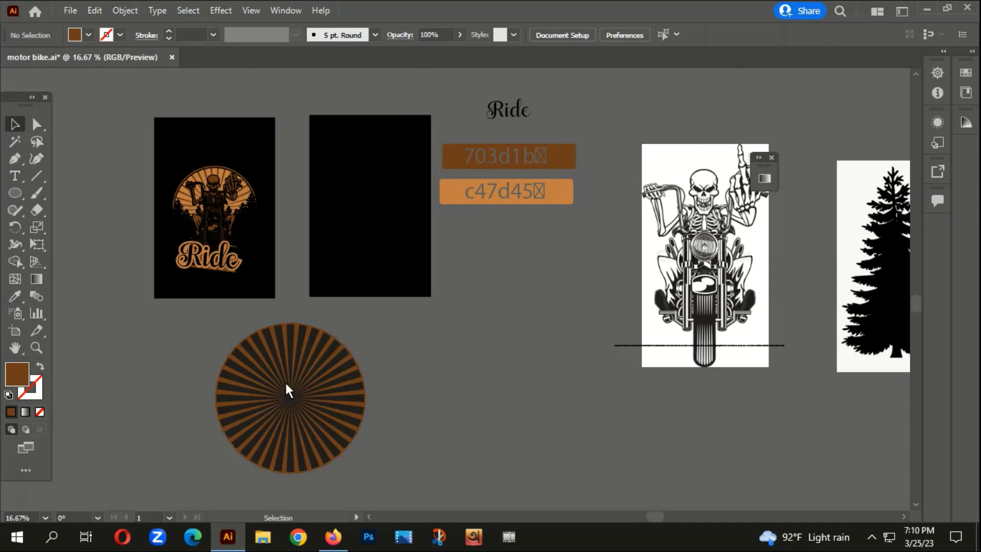
# Fill the sunburst ray group with the light orange sampled from the c47d45 swatch and deselect it.
pyautogui.click(260, 347)
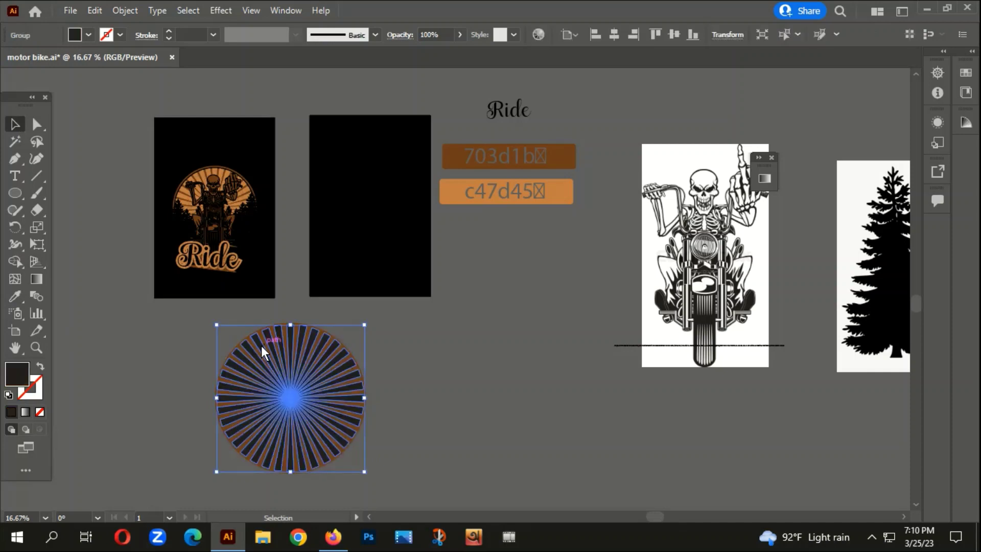
pyautogui.press('i')
pyautogui.click(562, 193)
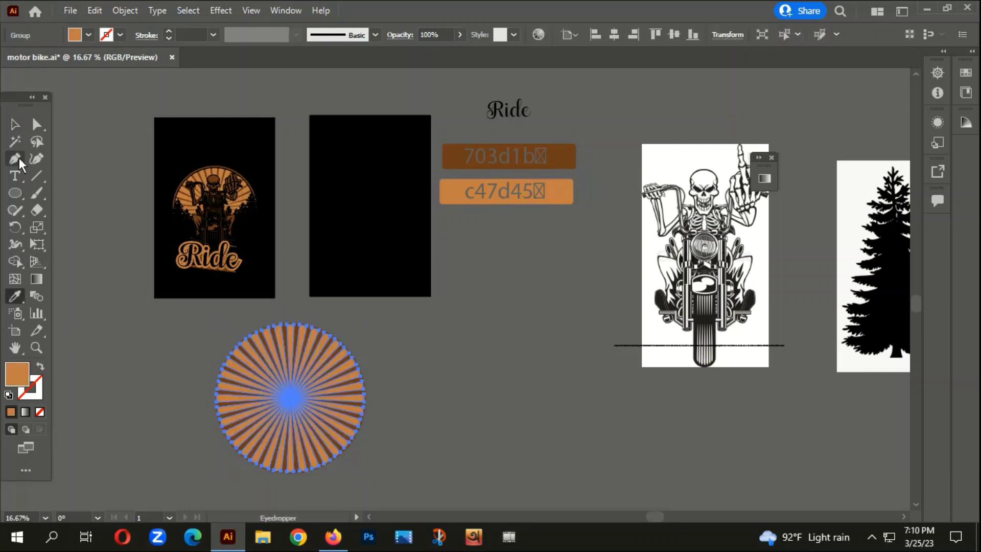
pyautogui.click(15, 125)
pyautogui.click(170, 361)
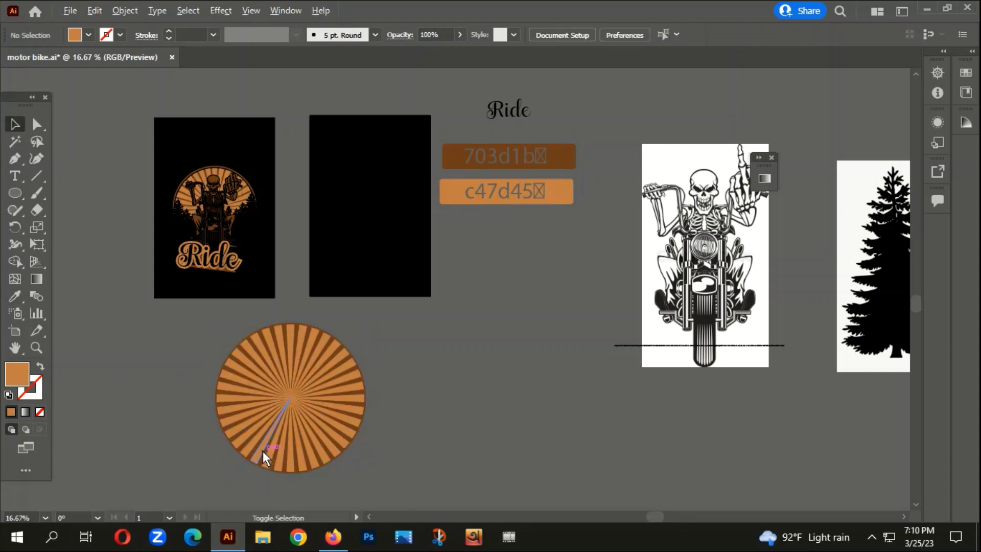
# Shrink the brown circle evenly about its center until its edge meets the outer ends of the rays.
pyautogui.scroll(3, 247, 418)
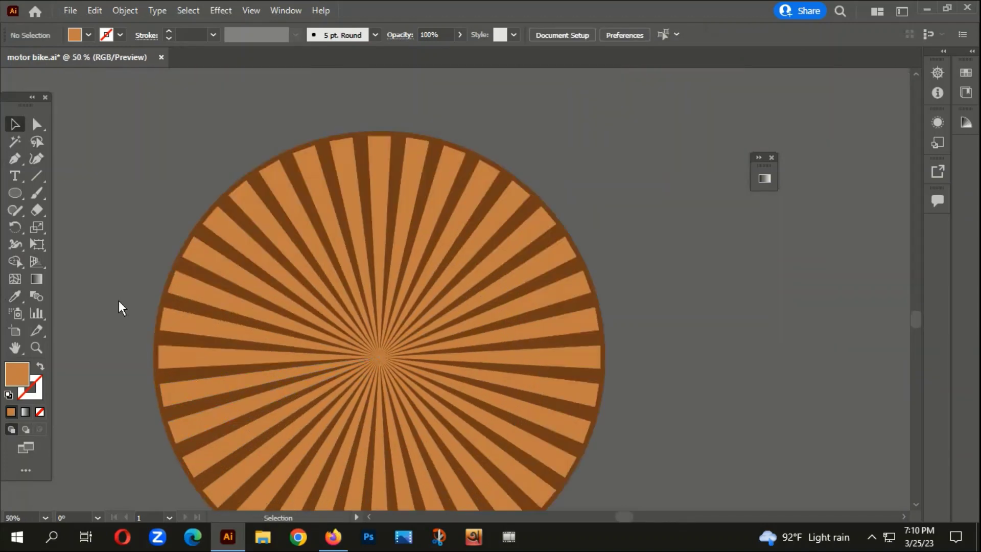
pyautogui.click(366, 437)
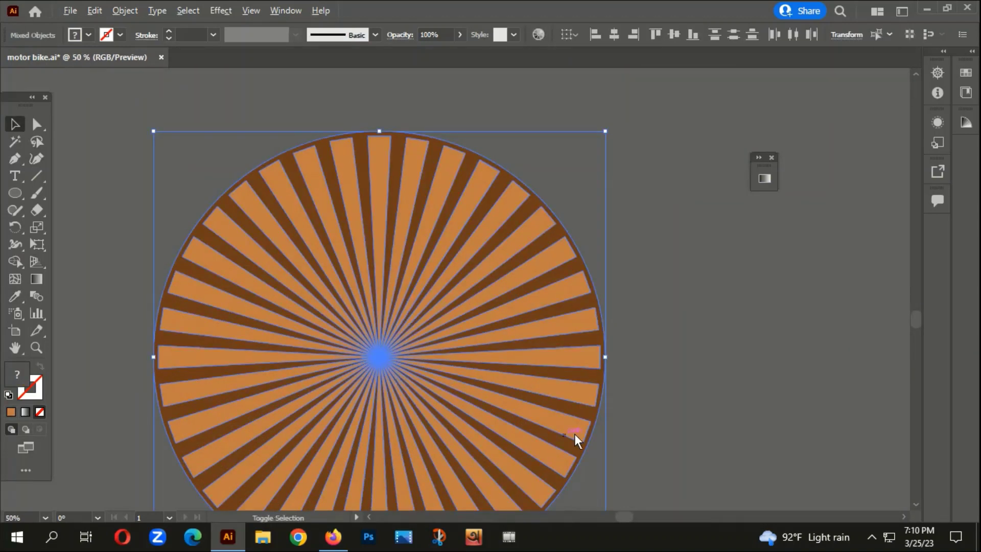
pyautogui.scroll(3, 584, 433)
pyautogui.scroll(-3, 675, 377)
pyautogui.moveTo(678, 392); pyautogui.dragTo(649, 267)
pyautogui.click(471, 454)
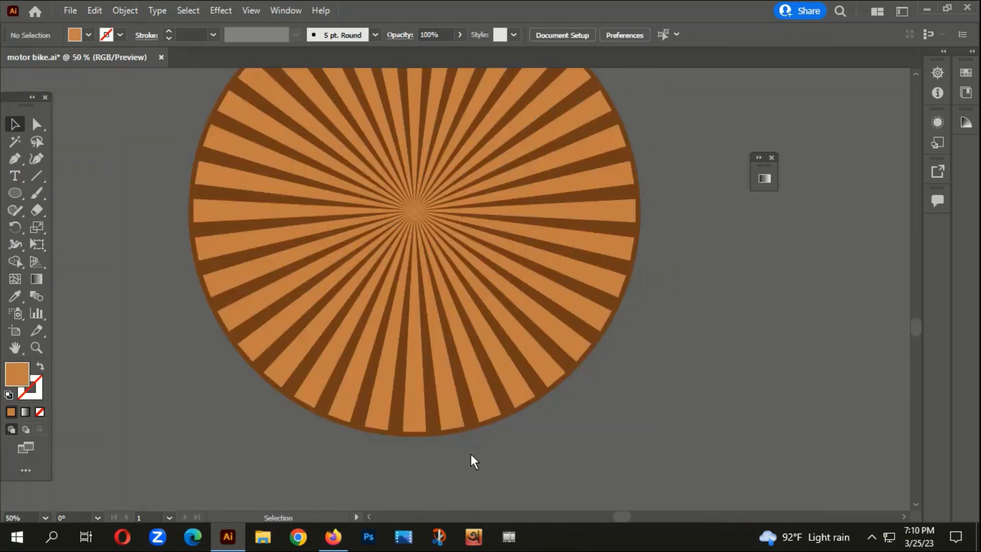
pyautogui.scroll(3, 471, 453)
pyautogui.click(431, 389)
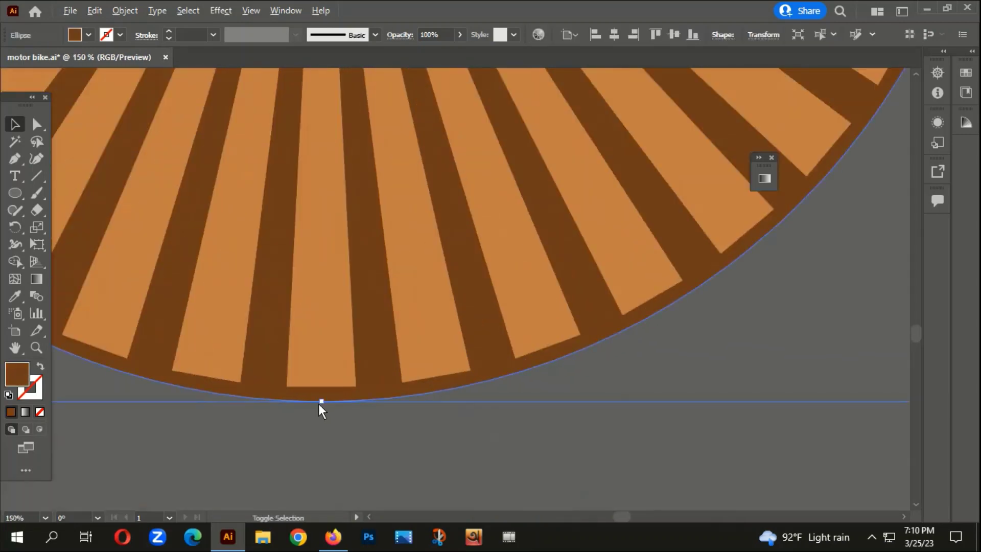
pyautogui.moveTo(319, 403); pyautogui.dragTo(318, 388)
pyautogui.scroll(-4, 329, 413)
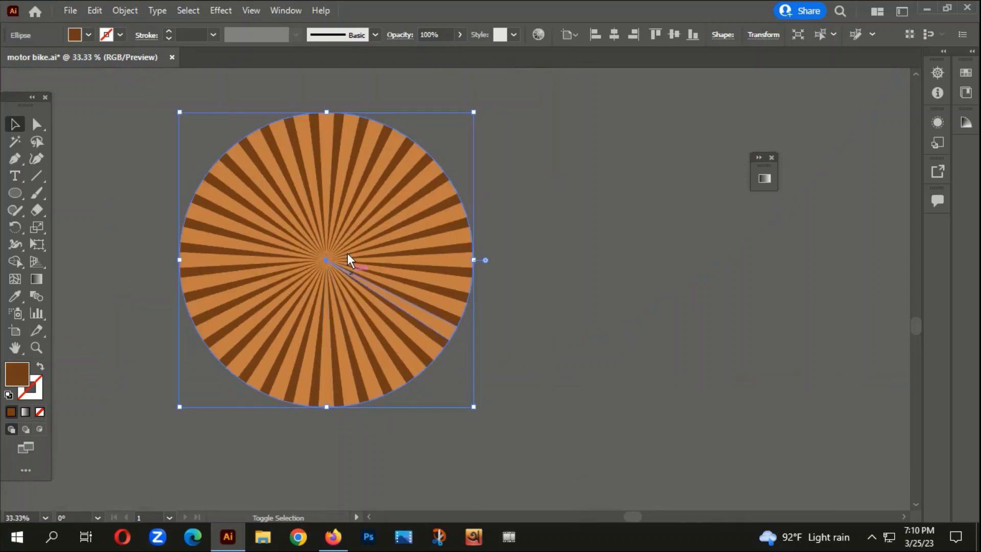
# Align the brown circle and the ray group on their horizontal centers and deselect them.
pyautogui.click(136, 167)
pyautogui.moveTo(161, 195); pyautogui.dragTo(402, 357)
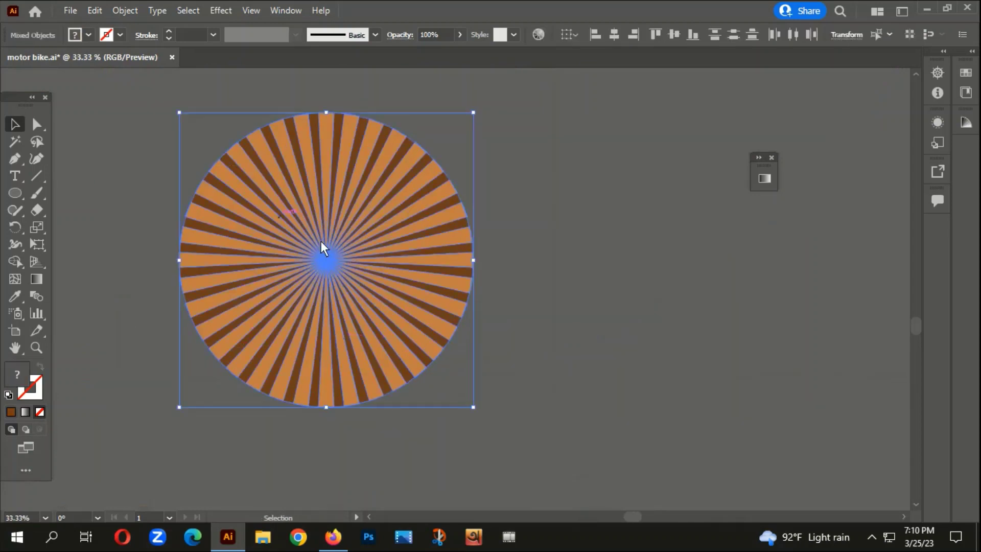
pyautogui.click(615, 35)
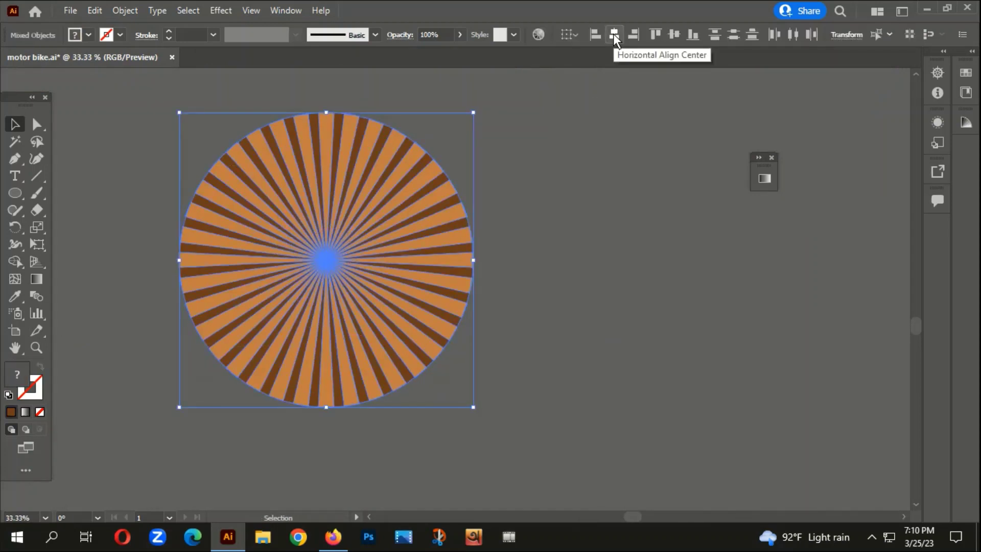
pyautogui.click(554, 284)
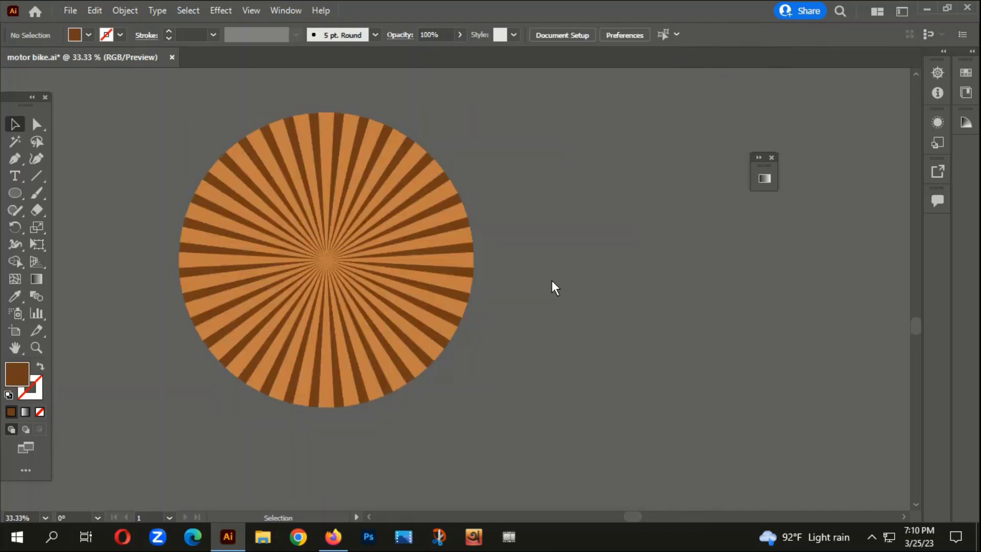
# Group the brown circle with the rays into one sunburst object and deselect it.
pyautogui.moveTo(171, 148); pyautogui.dragTo(373, 213)
pyautogui.rightClick(373, 213)
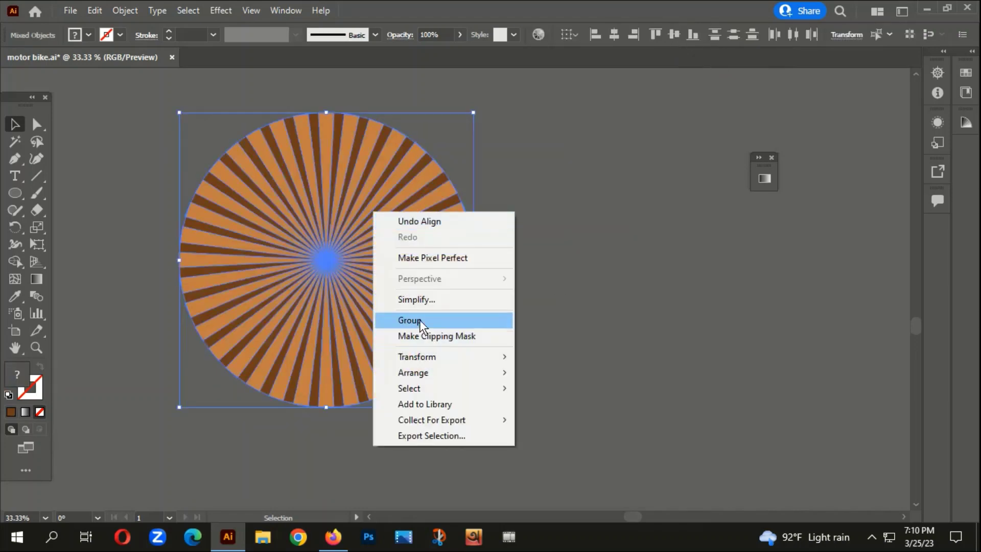
pyautogui.click(419, 320)
pyautogui.scroll(-2, 436, 354)
pyautogui.moveTo(556, 286); pyautogui.dragTo(521, 368)
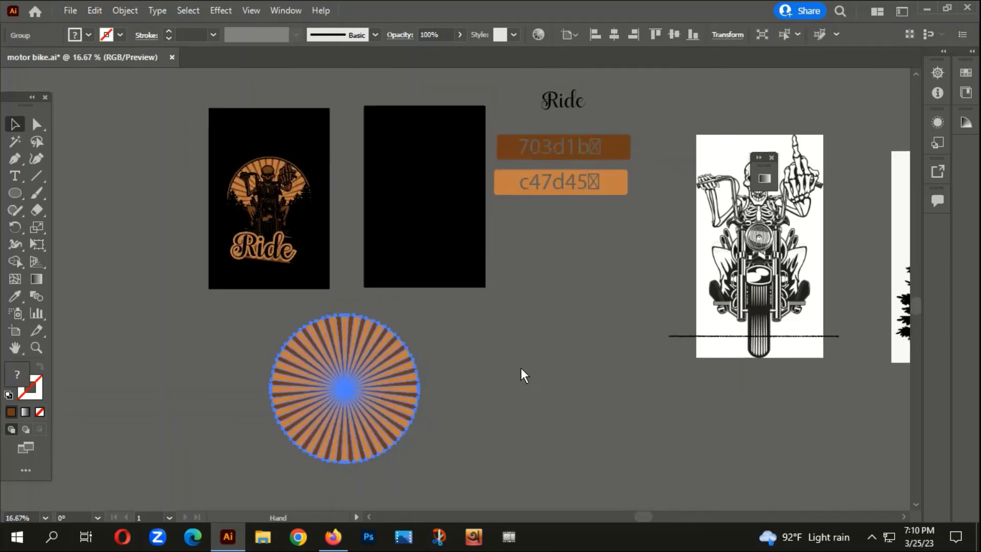
pyautogui.scroll(-2, 409, 398)
pyautogui.click(238, 287)
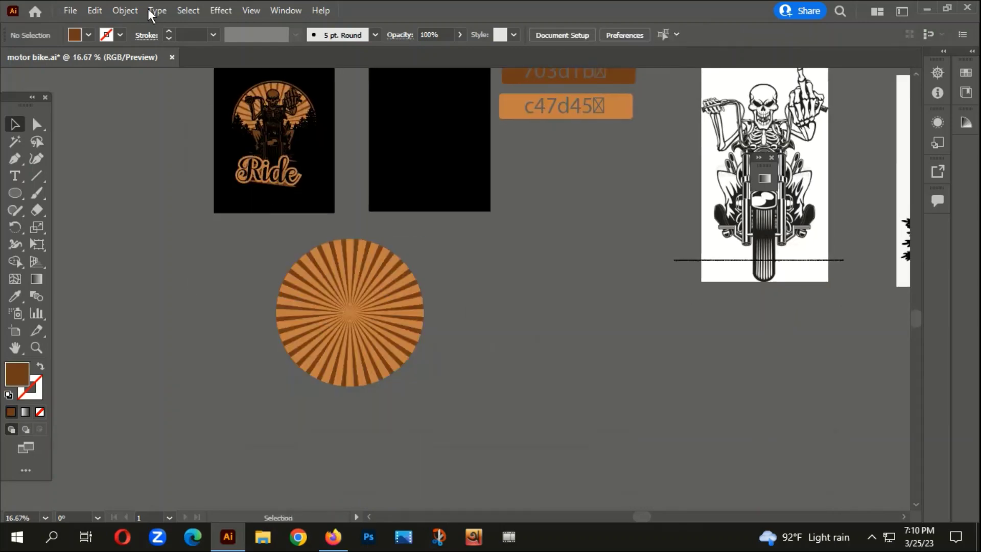
# Draw a circle outward from the sunburst's center, slightly larger than it, with a brown stroke and no fill.
pyautogui.scroll(1, 205, 68)
pyautogui.scroll(4, 260, 110)
pyautogui.scroll(-3, 228, 163)
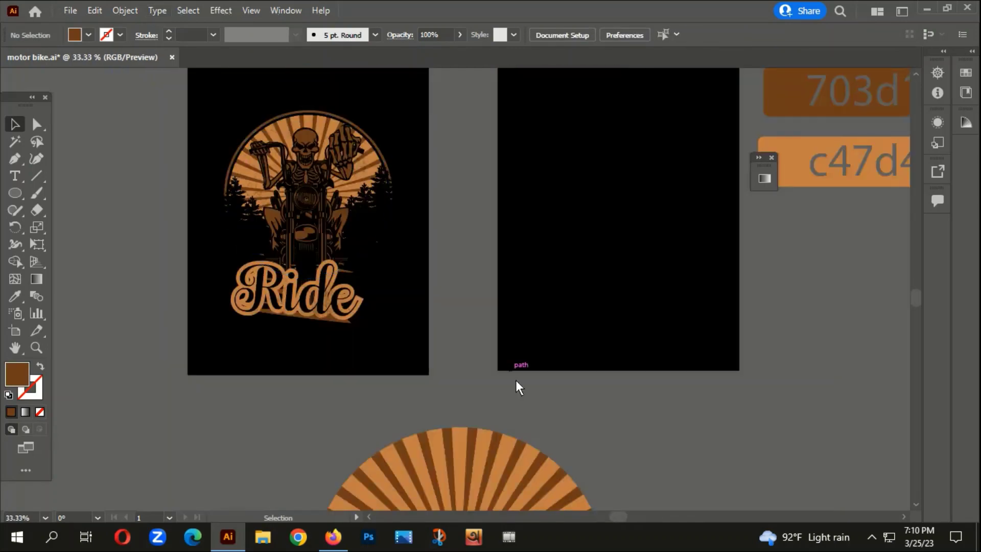
pyautogui.moveTo(493, 480); pyautogui.dragTo(396, 220)
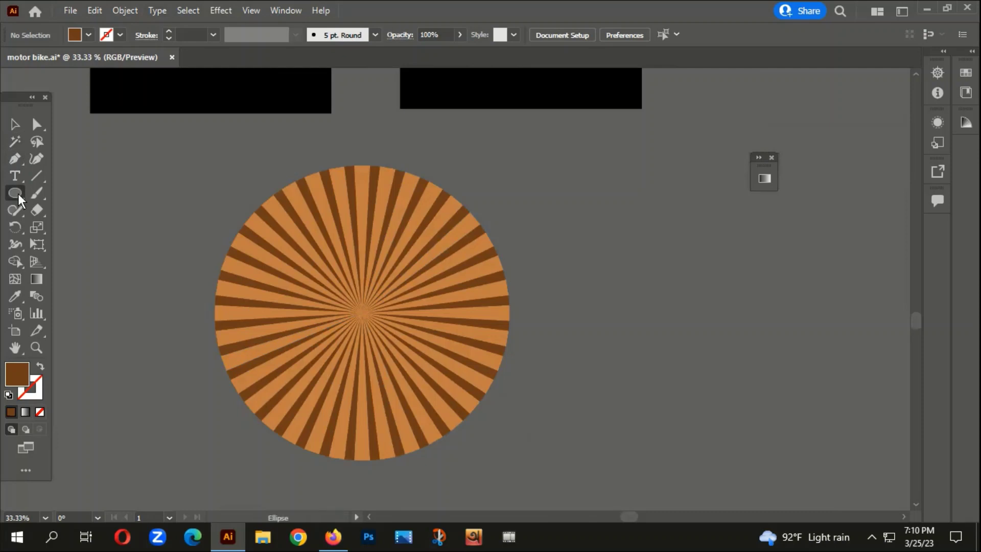
pyautogui.moveTo(18, 195); pyautogui.dragTo(54, 196)
pyautogui.click(55, 226)
pyautogui.moveTo(363, 312); pyautogui.dragTo(464, 473)
pyautogui.click(40, 367)
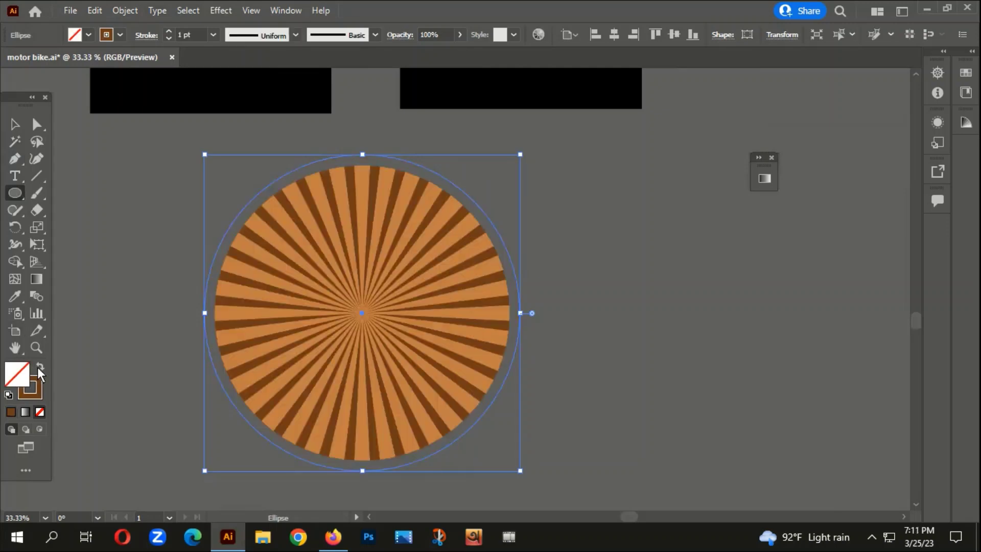
# Set the outer circle's stroke weight to 30 pt and pull its upper edge slightly inward toward the rays.
pyautogui.click(168, 30)
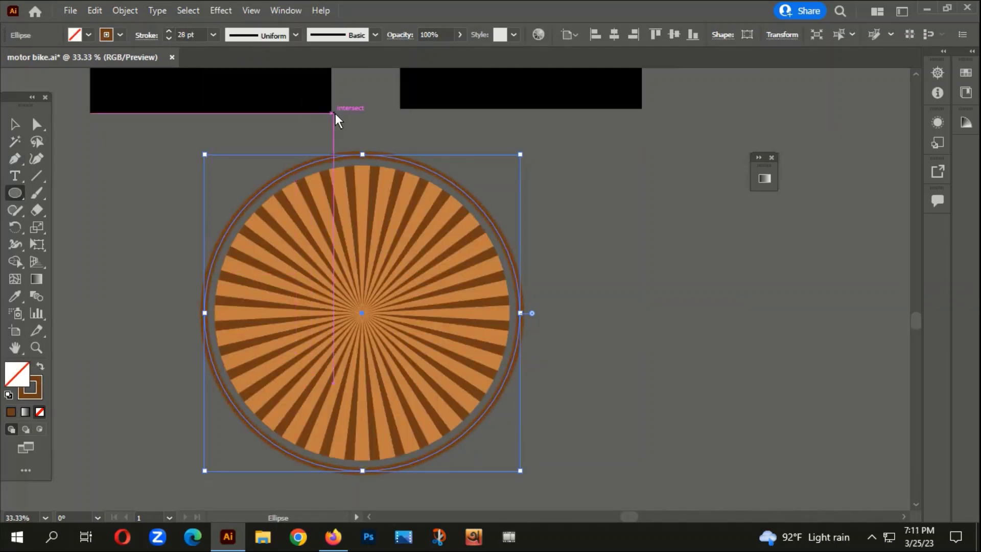
pyautogui.scroll(2, 383, 149)
pyautogui.moveTo(336, 161); pyautogui.dragTo(338, 167)
pyautogui.scroll(-2, 339, 167)
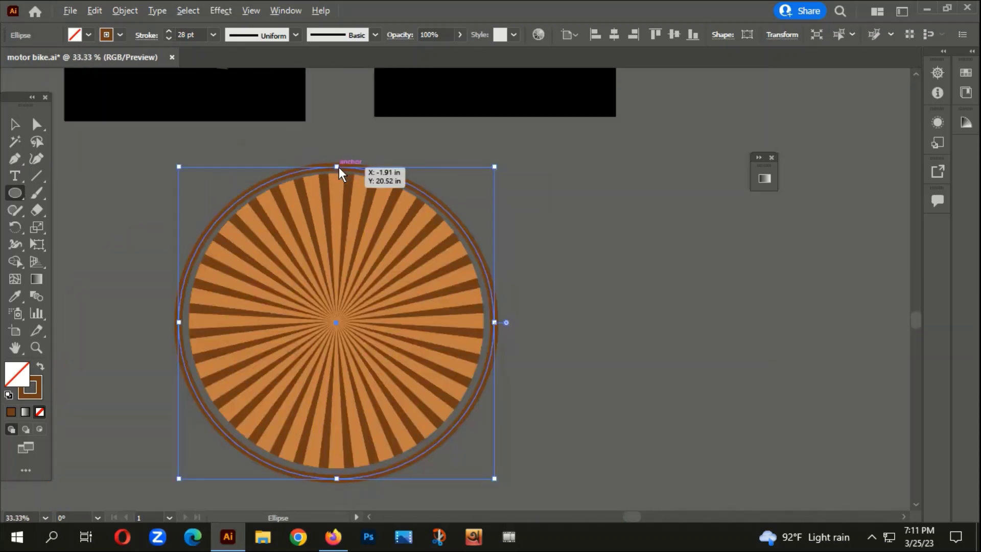
pyautogui.scroll(4, 330, 162)
pyautogui.scroll(2, 331, 163)
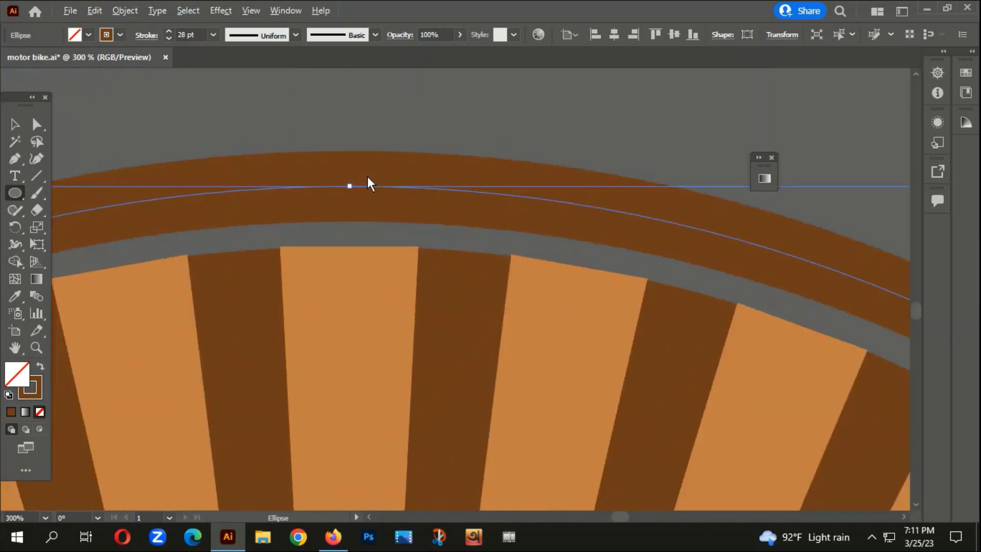
pyautogui.click(169, 30)
pyautogui.click(169, 30)
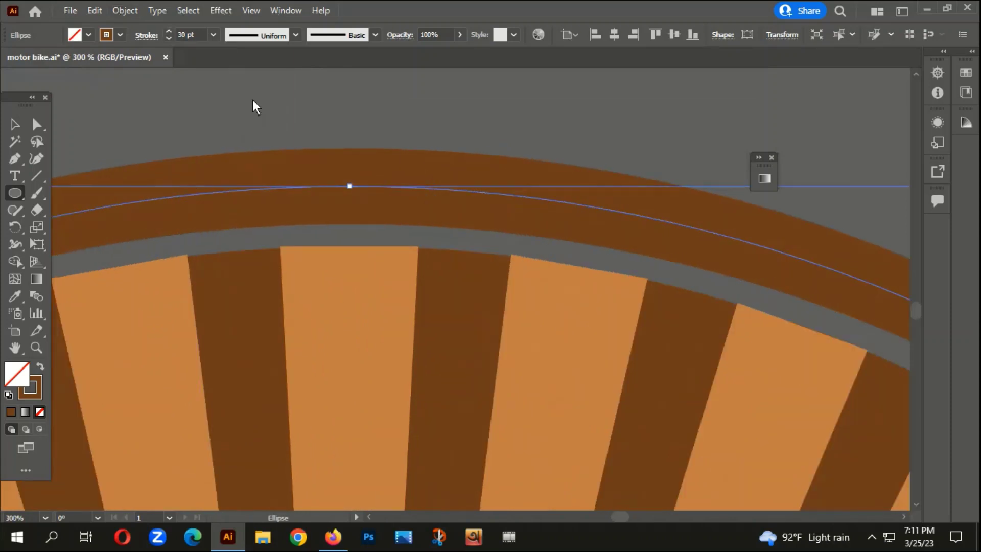
# Expand the outer circle's fill and stroke into a solid ring shape and deselect it.
pyautogui.click(124, 10)
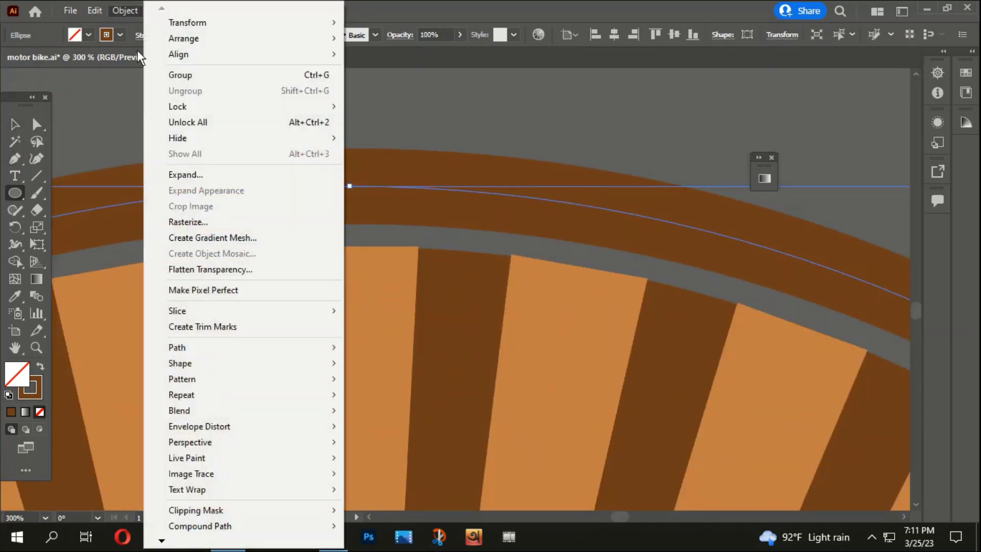
pyautogui.click(189, 174)
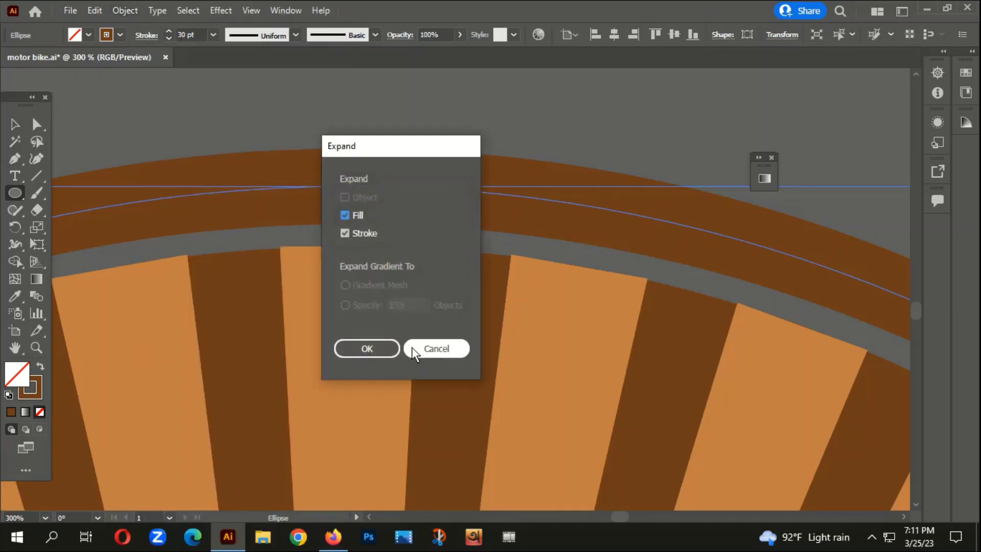
pyautogui.click(378, 346)
pyautogui.click(15, 124)
pyautogui.click(276, 127)
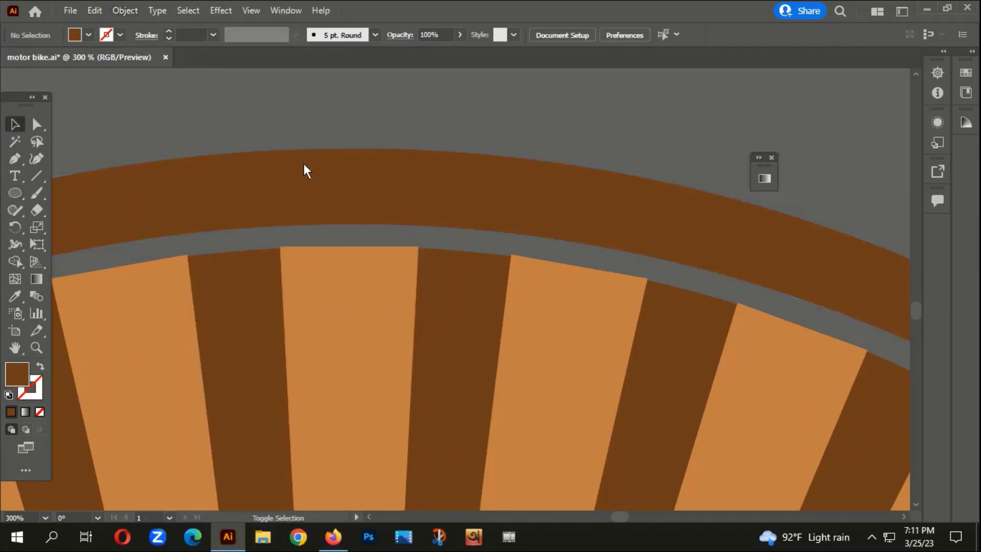
# Group the expanded ring with the sunburst into one badge.
pyautogui.scroll(-7, 311, 167)
pyautogui.click(327, 358)
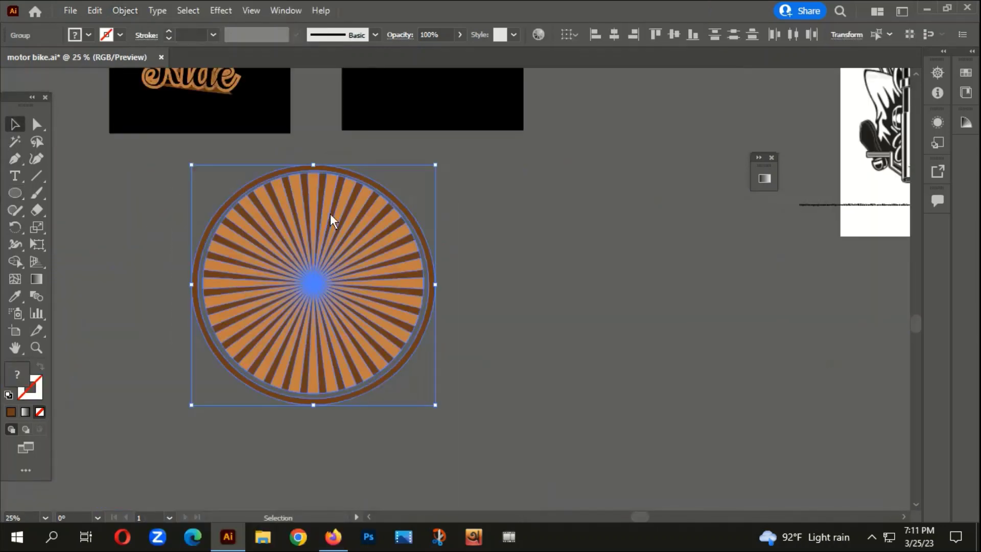
pyautogui.rightClick(330, 213)
pyautogui.click(467, 337)
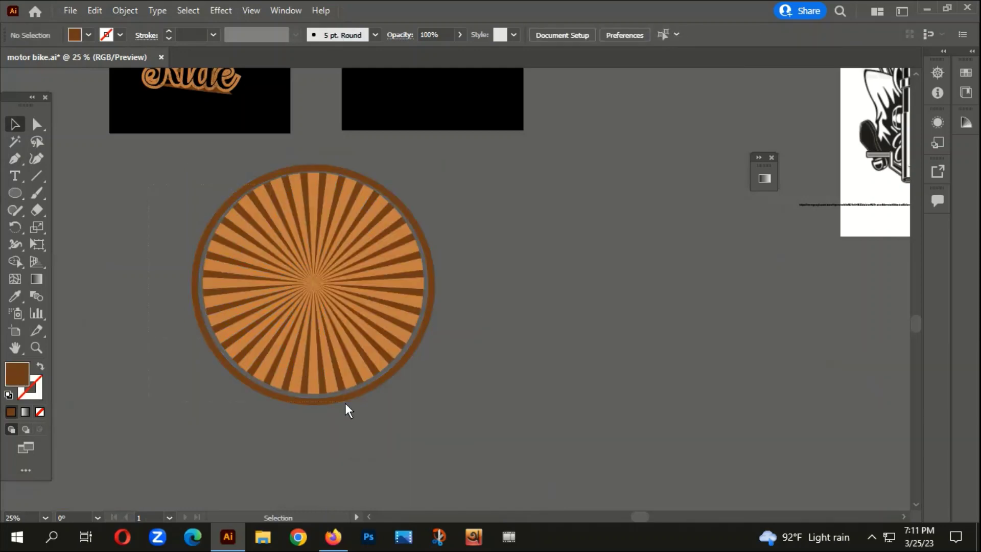
pyautogui.rightClick(294, 209)
pyautogui.click(327, 334)
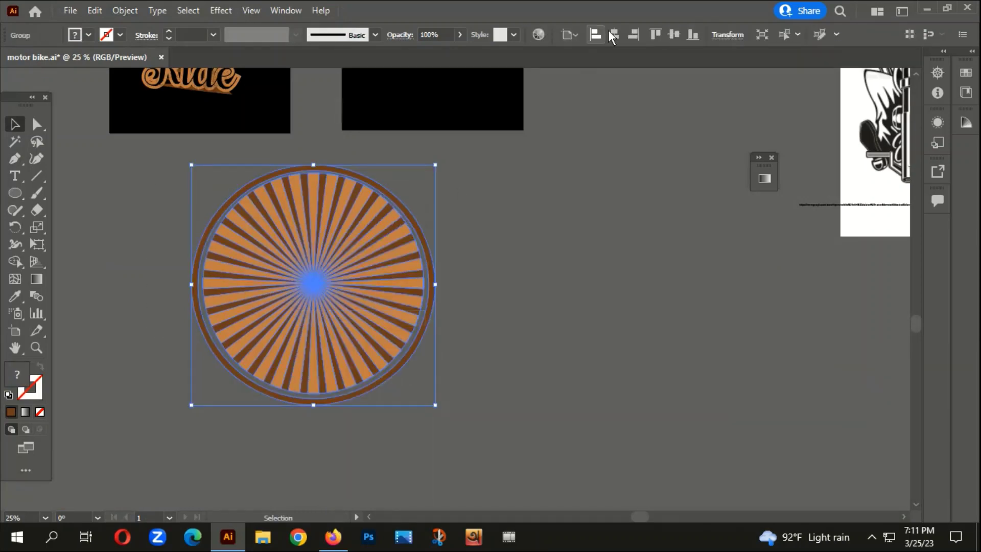
# Center the badge horizontally and vertically on the empty black artboard.
pyautogui.click(639, 38)
pyautogui.click(673, 34)
pyautogui.scroll(5, 559, 301)
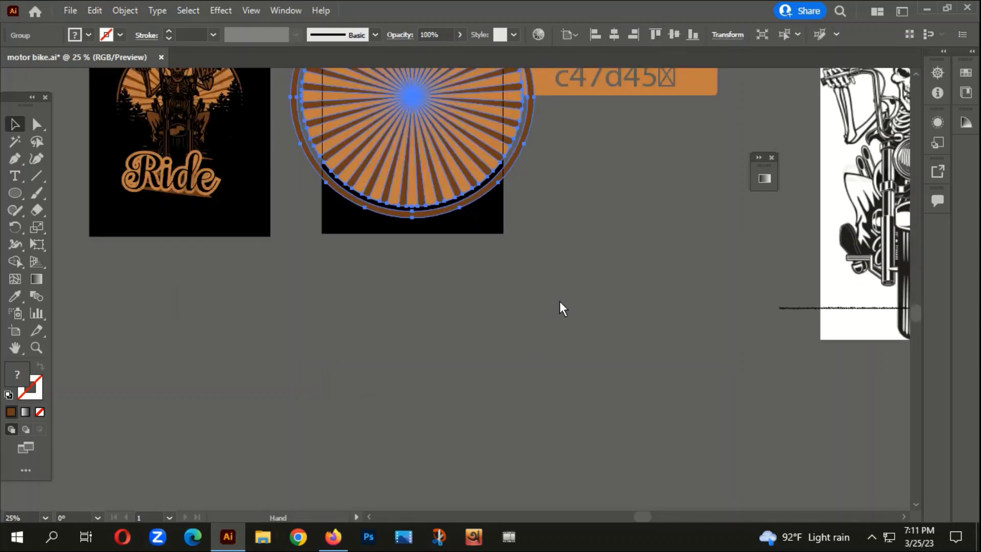
# Shrink the badge evenly about its center until it fits within the black artboard's width with side margins, and deselect it.
pyautogui.scroll(1, 419, 136)
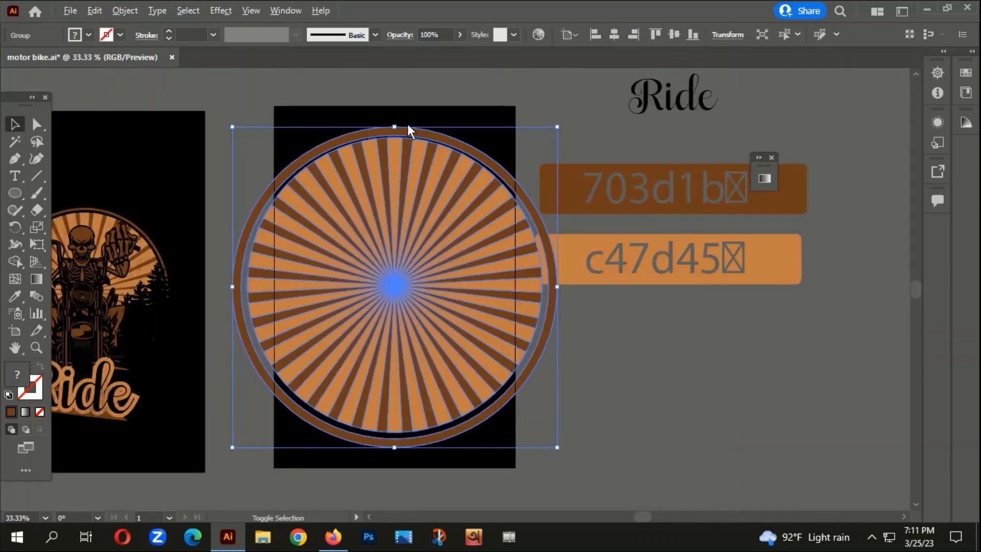
pyautogui.moveTo(397, 126); pyautogui.dragTo(382, 207)
pyautogui.click(388, 434)
pyautogui.moveTo(490, 437); pyautogui.dragTo(521, 400)
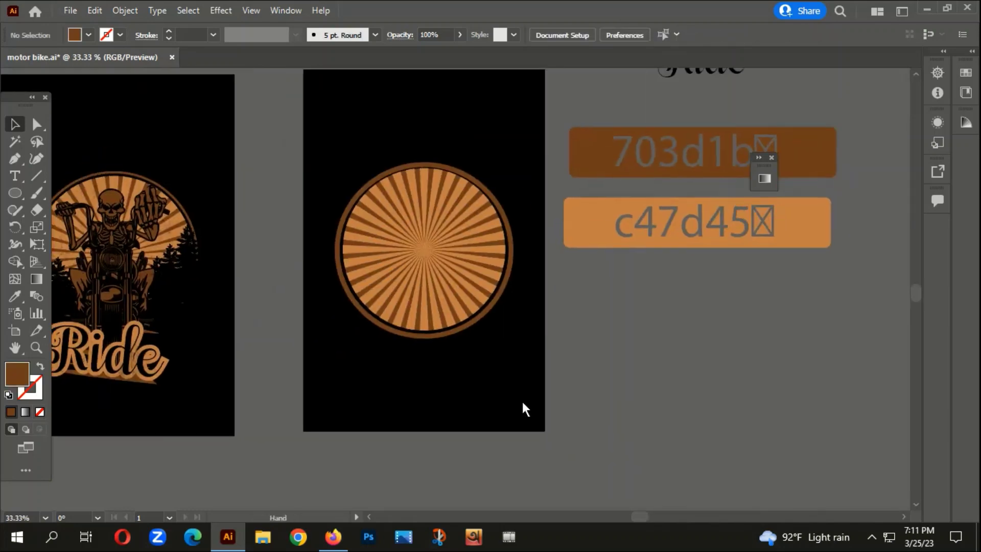
# Examine the black gap between the ring and the sunburst up close around the badge.
pyautogui.scroll(1, 439, 255)
pyautogui.scroll(2, 437, 378)
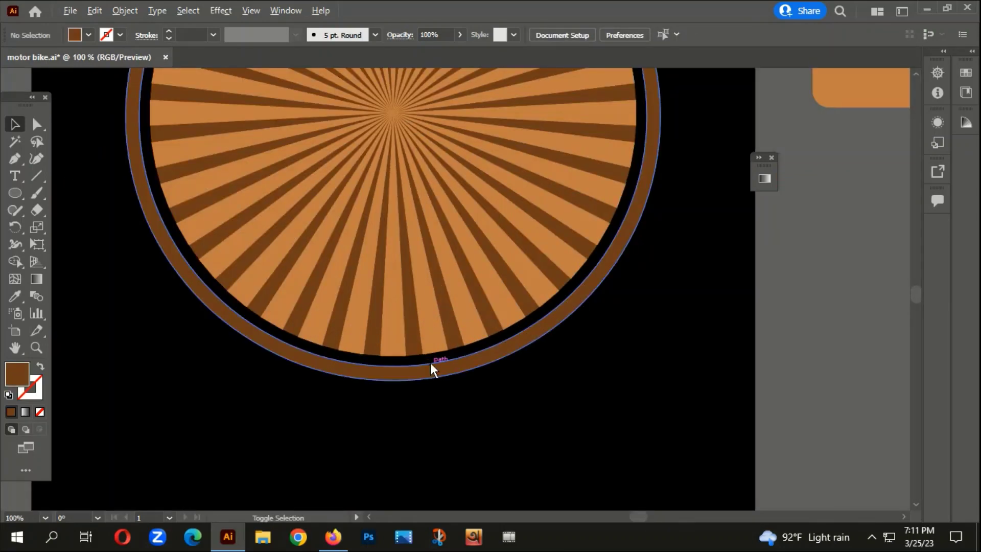
pyautogui.click(416, 382)
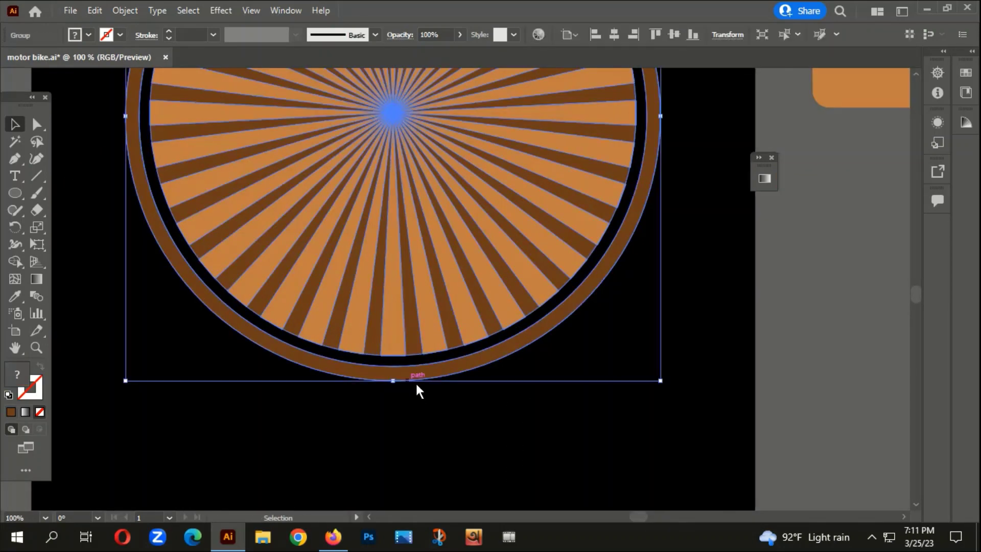
pyautogui.moveTo(512, 375); pyautogui.dragTo(536, 520)
pyautogui.scroll(-1, 335, 200)
pyautogui.scroll(2, 356, 123)
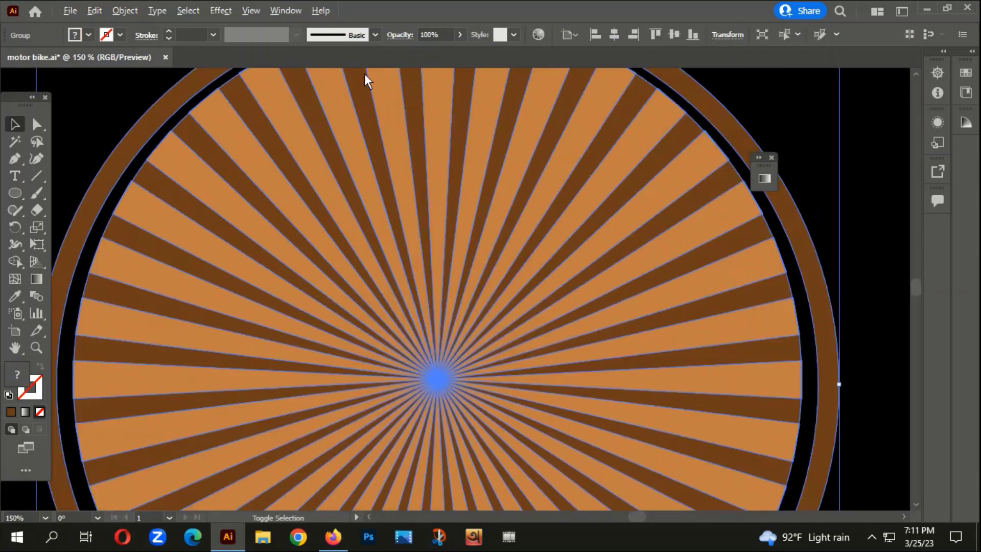
pyautogui.scroll(3, 389, 174)
pyautogui.scroll(-4, 419, 189)
pyautogui.scroll(-3, 431, 108)
pyautogui.rightClick(442, 132)
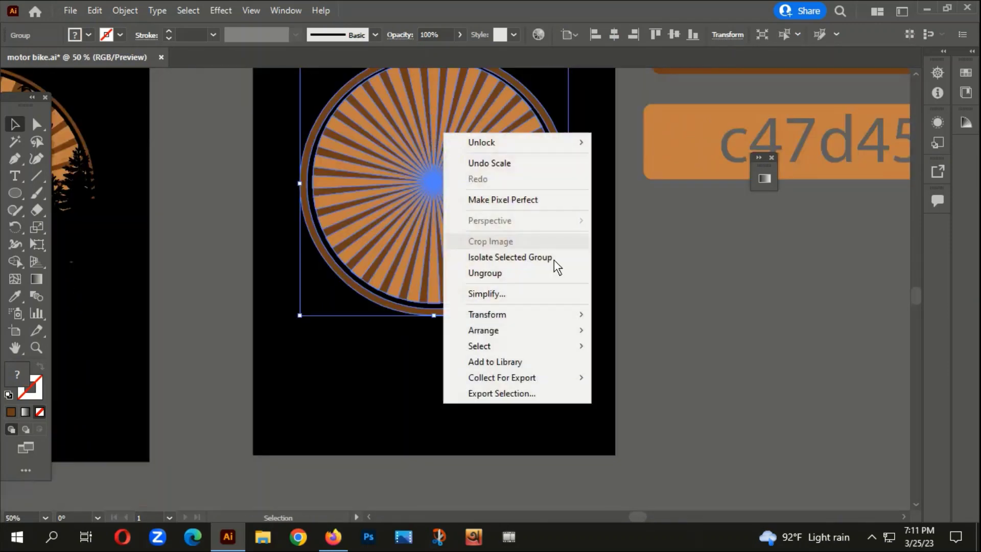
pyautogui.click(495, 258)
pyautogui.doubleClick(593, 350)
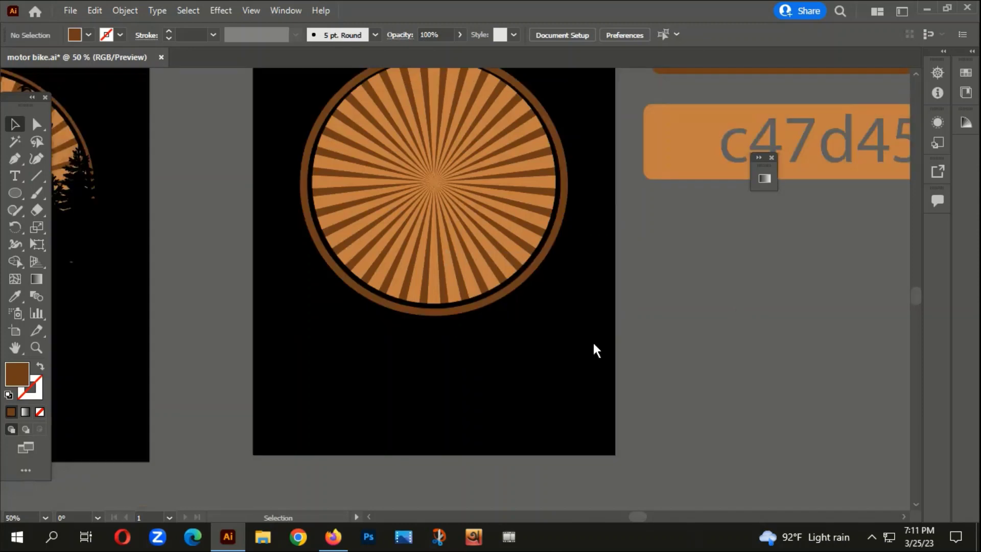
# Center the badge horizontally on the black artboard and ungroup it into the ring and the sunburst.
pyautogui.click(449, 380)
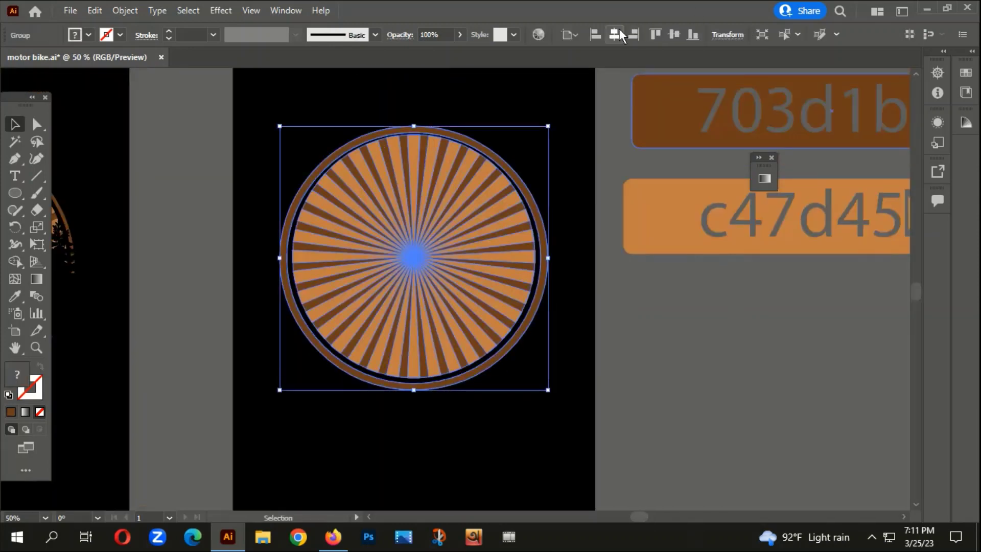
pyautogui.click(567, 321)
pyautogui.click(445, 280)
pyautogui.rightClick(445, 281)
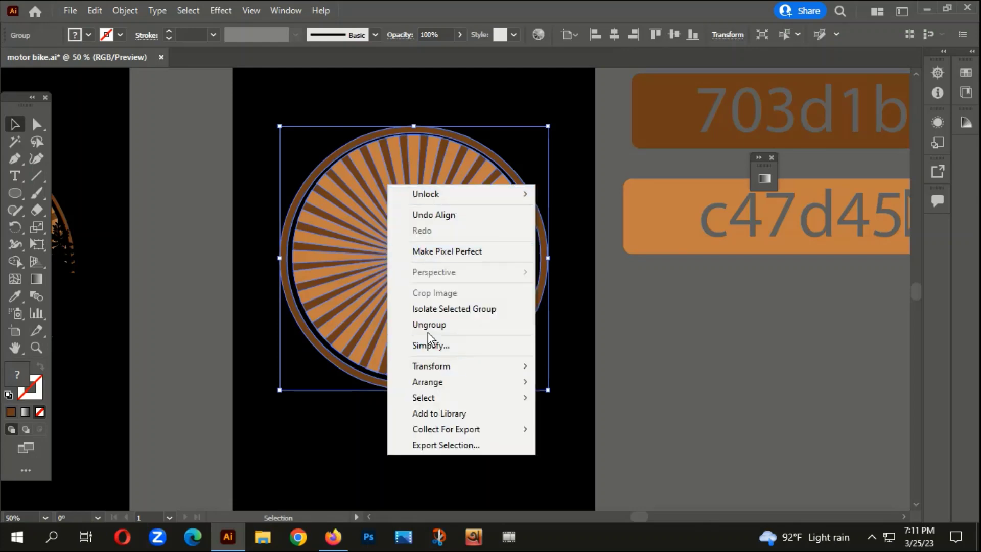
pyautogui.click(628, 424)
# Undo a trial move of the sunburst and center it on the artboard inside the ring.
pyautogui.click(409, 260)
pyautogui.moveTo(407, 260); pyautogui.dragTo(710, 320)
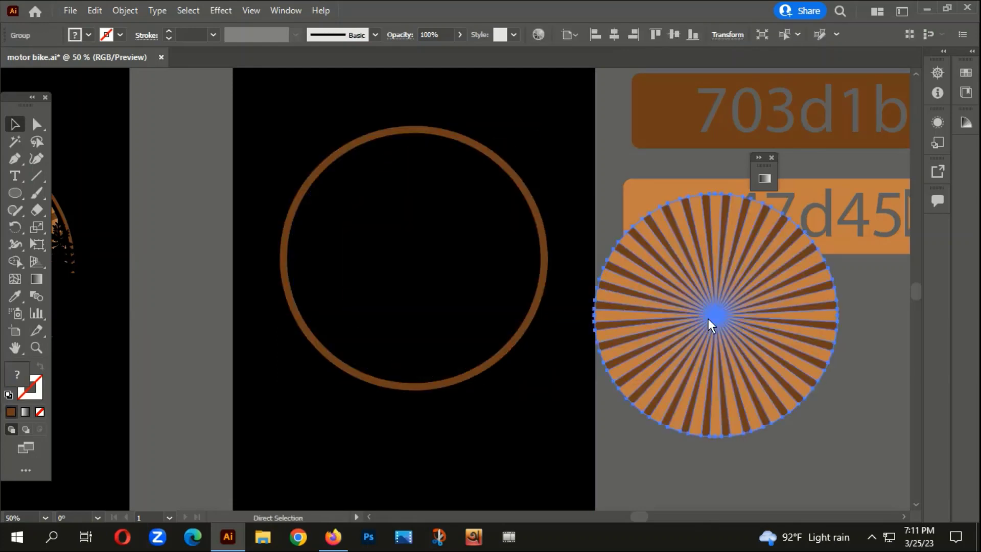
pyautogui.hotkey('ctrl', 'z')
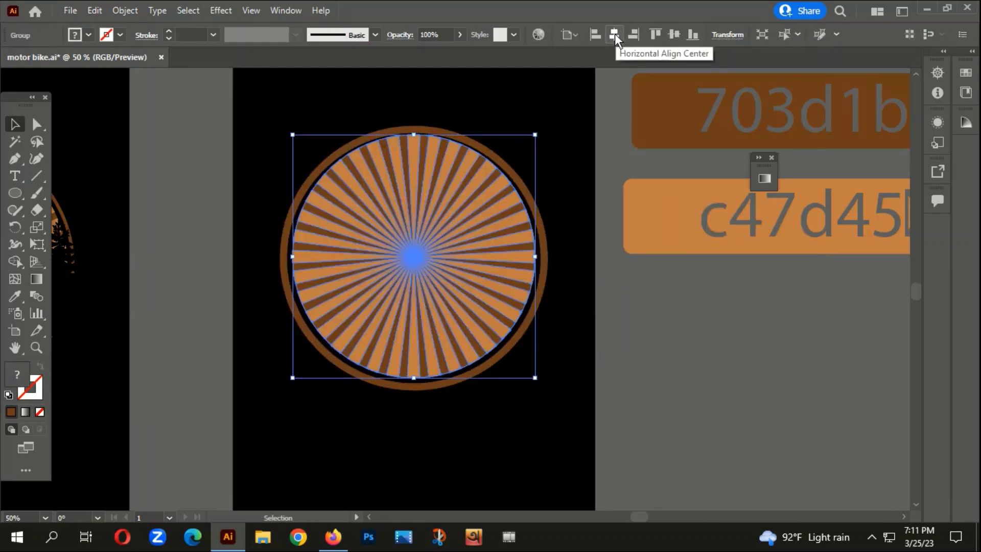
pyautogui.click(675, 32)
pyautogui.click(607, 329)
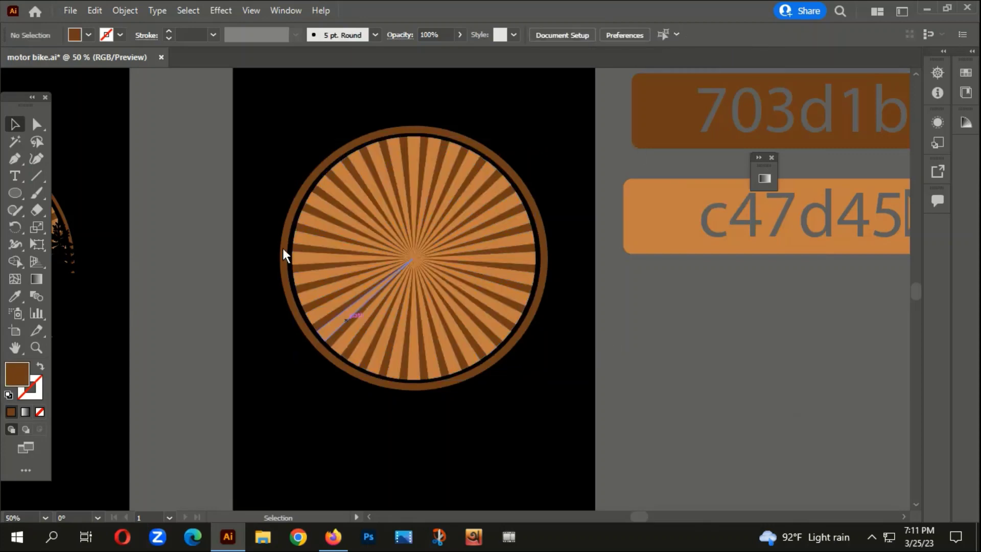
# Group the ring and the centered sunburst back into one object and deselect it.
pyautogui.scroll(3, 352, 159)
pyautogui.scroll(-3, 375, 176)
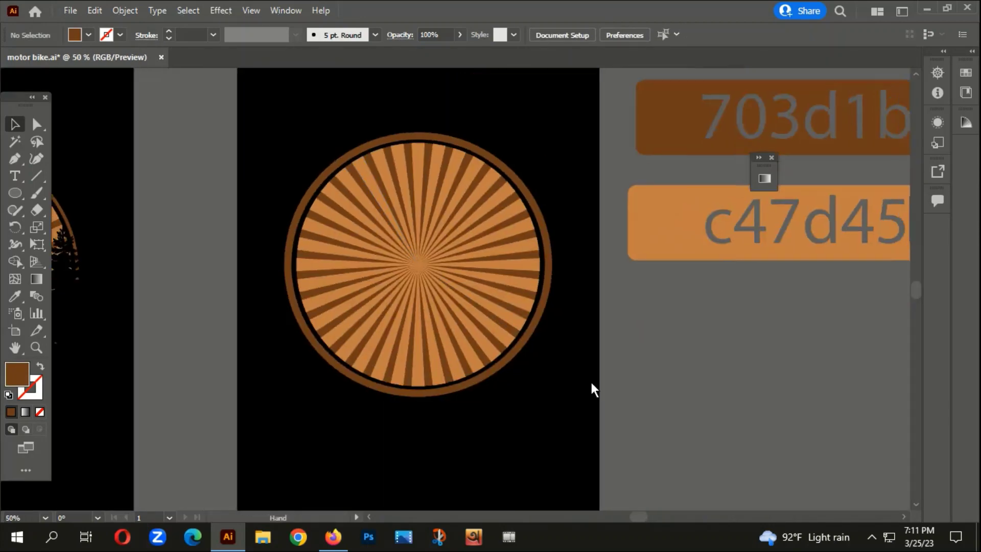
pyautogui.moveTo(245, 430); pyautogui.dragTo(447, 76)
pyautogui.rightClick(448, 80)
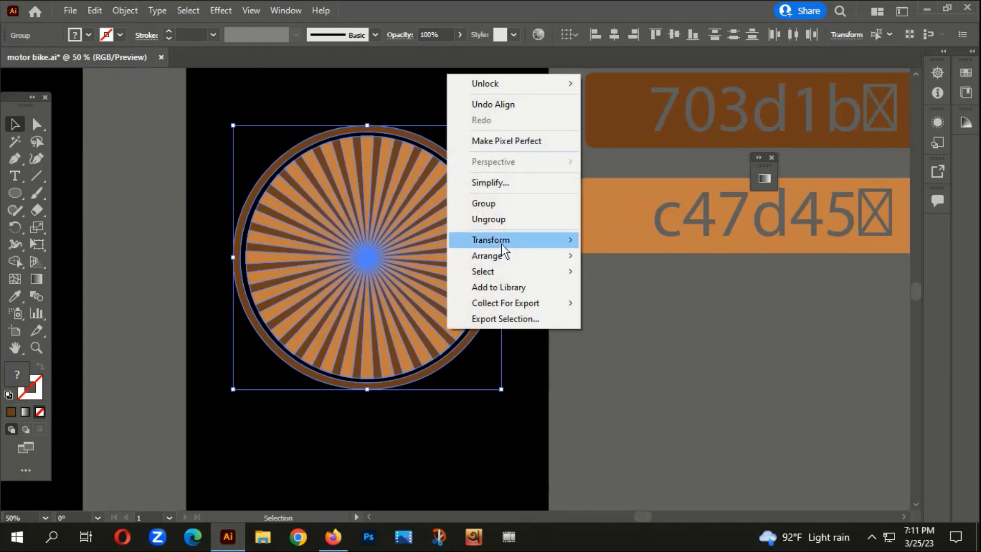
pyautogui.click(486, 202)
pyautogui.click(543, 308)
pyautogui.scroll(-3, 543, 307)
pyautogui.moveTo(474, 401); pyautogui.dragTo(415, 321)
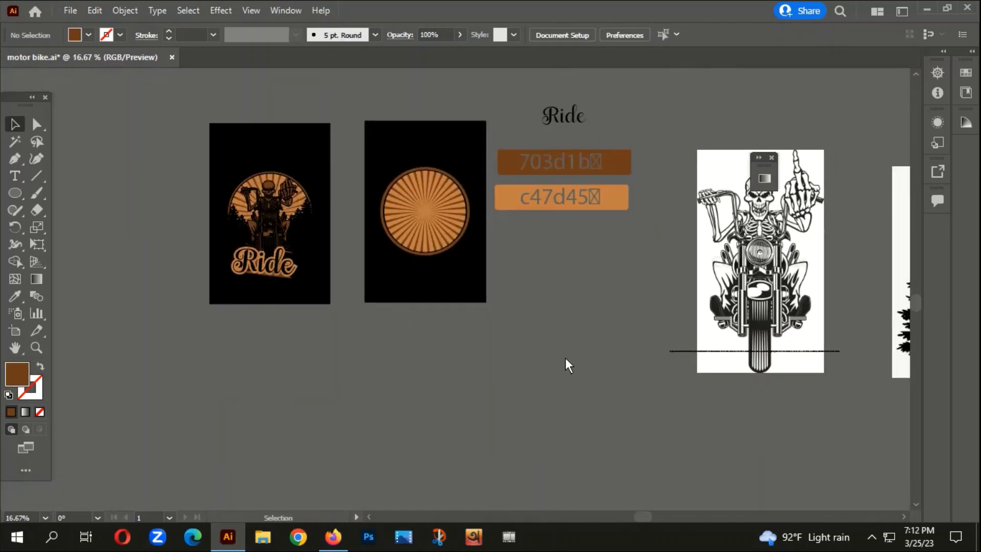
# Examine the skeleton rider and pine tree reference images, then compare the rider with the one in the finished Ride design.
pyautogui.moveTo(613, 371); pyautogui.dragTo(384, 322)
pyautogui.scroll(2, 566, 279)
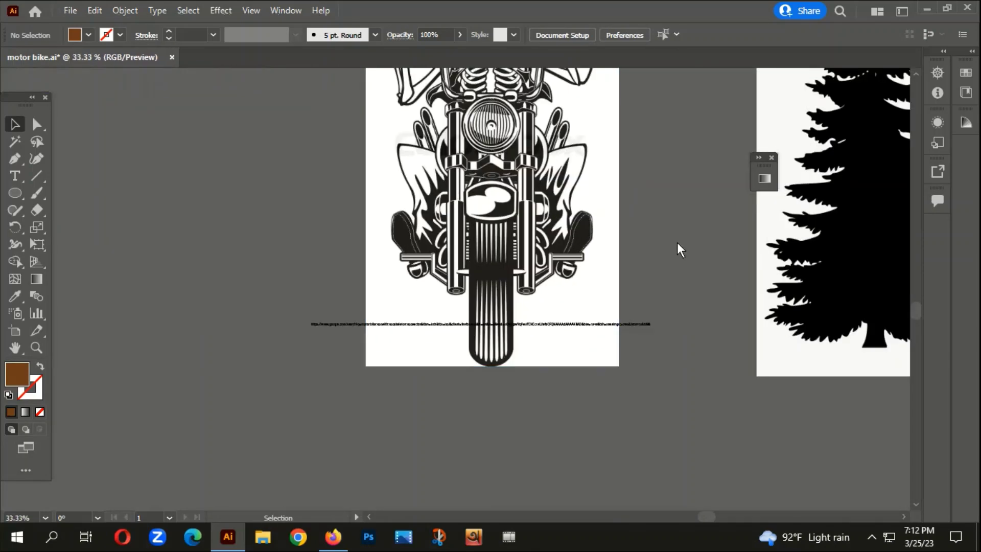
pyautogui.moveTo(676, 242); pyautogui.dragTo(641, 327)
pyautogui.scroll(-2, 585, 301)
pyautogui.moveTo(508, 396); pyautogui.dragTo(566, 345)
pyautogui.scroll(-1, 602, 366)
pyautogui.scroll(3, 570, 304)
pyautogui.scroll(-3, 570, 304)
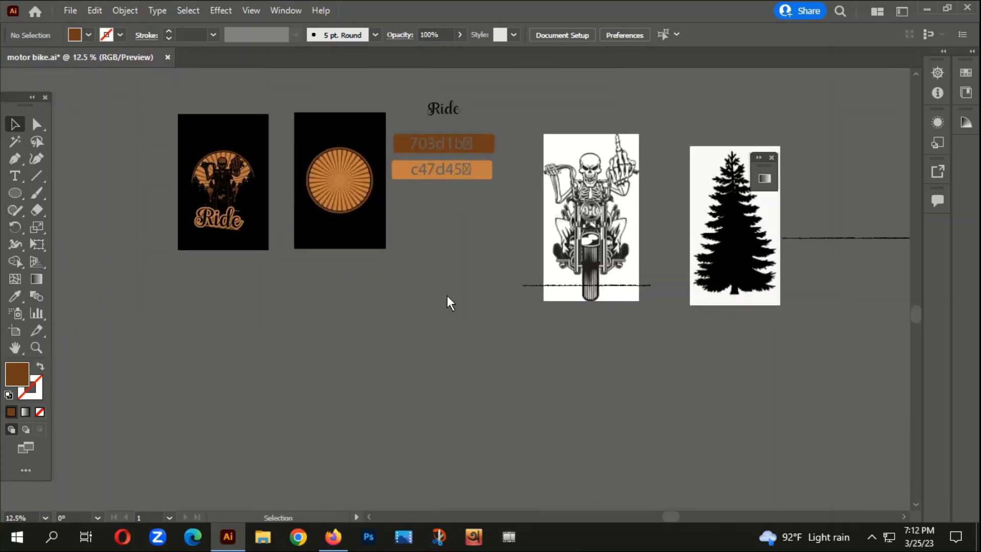
pyautogui.scroll(1, 596, 278)
pyautogui.scroll(3, 597, 155)
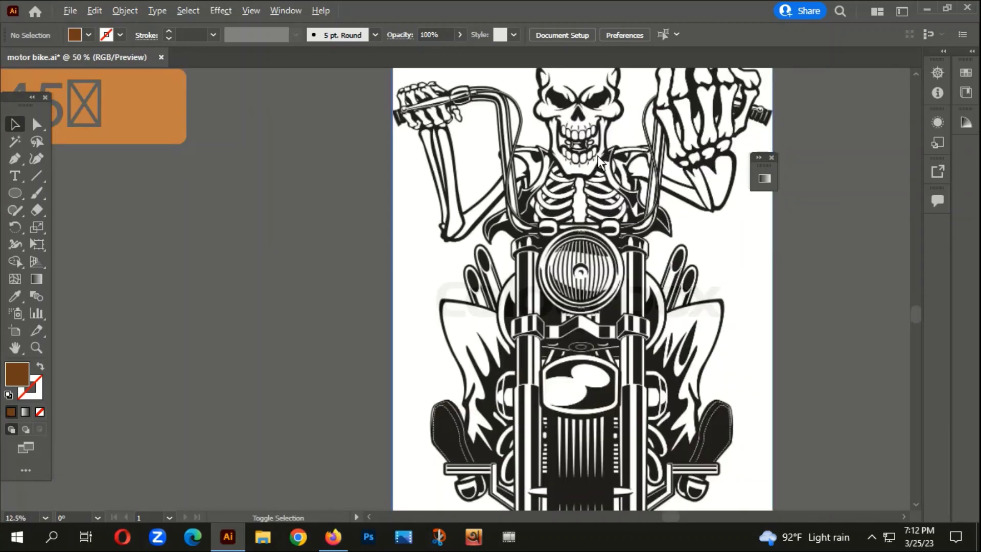
pyautogui.scroll(-4, 596, 155)
pyautogui.scroll(4, 167, 149)
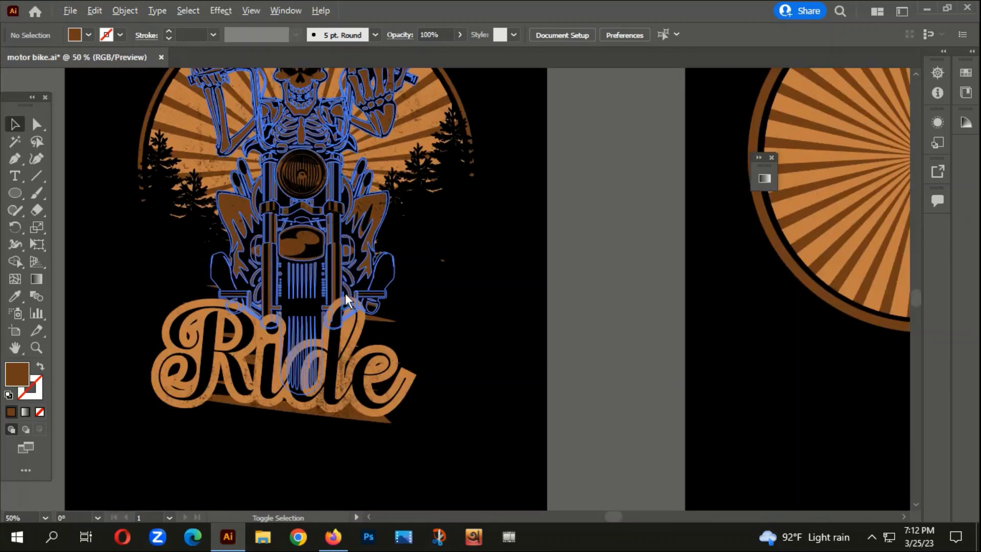
pyautogui.scroll(-3, 269, 288)
# Copy the source link lying across the rider reference and open it in Firefox to show the "motorbike with skeleton vector" image results.
pyautogui.moveTo(585, 386); pyautogui.dragTo(344, 309)
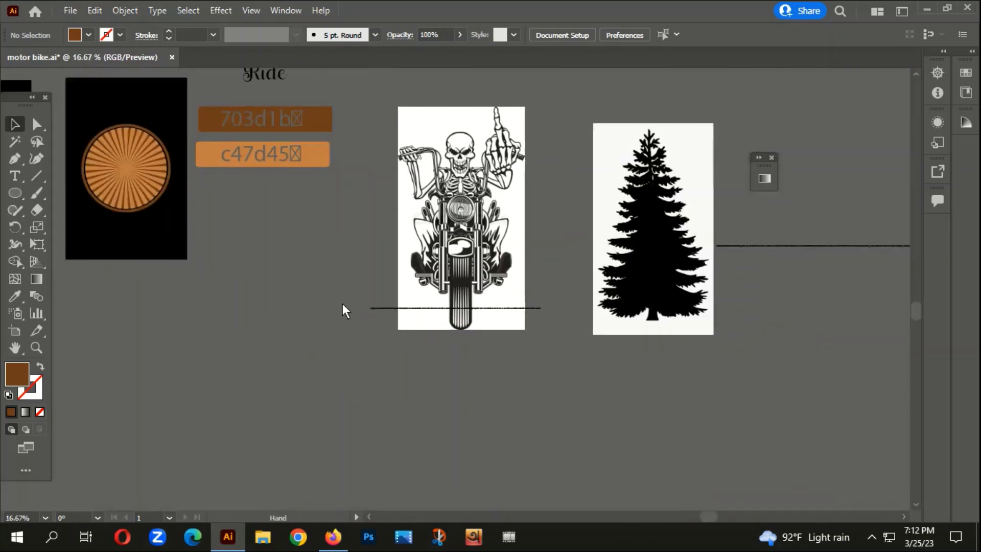
pyautogui.scroll(2, 401, 324)
pyautogui.click(408, 309)
pyautogui.scroll(-2, 407, 309)
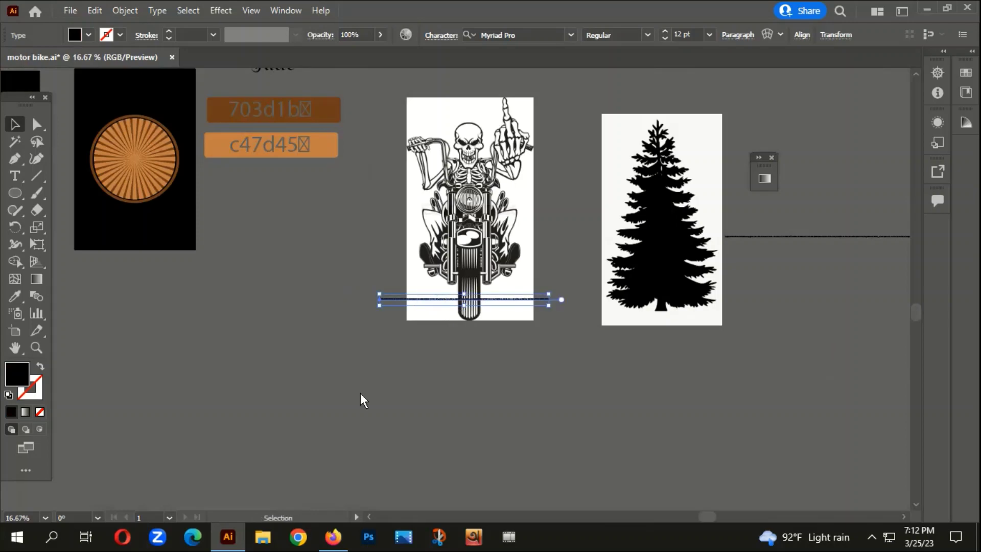
pyautogui.click(333, 537)
pyautogui.click(357, 73)
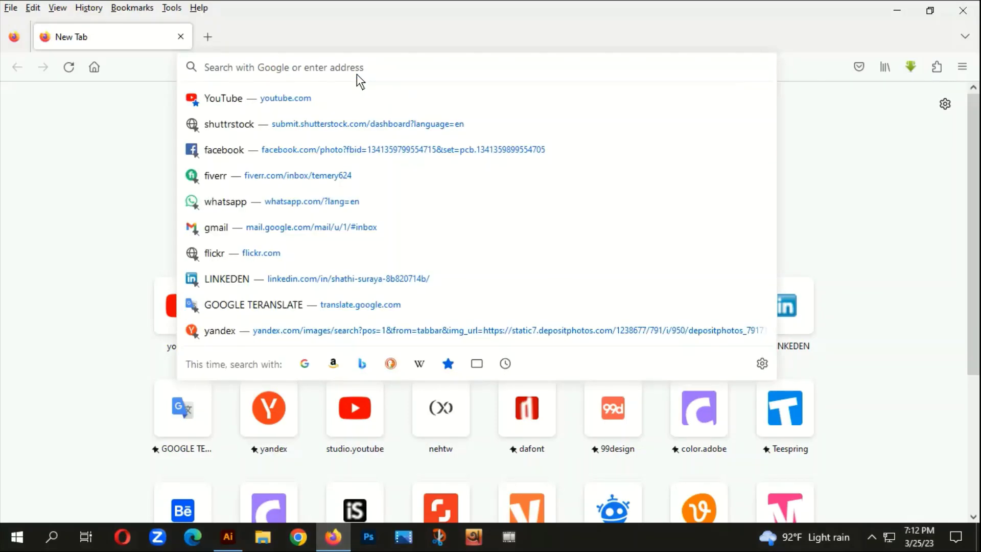
pyautogui.hotkey('ctrl', 'v')
pyautogui.press('Return')
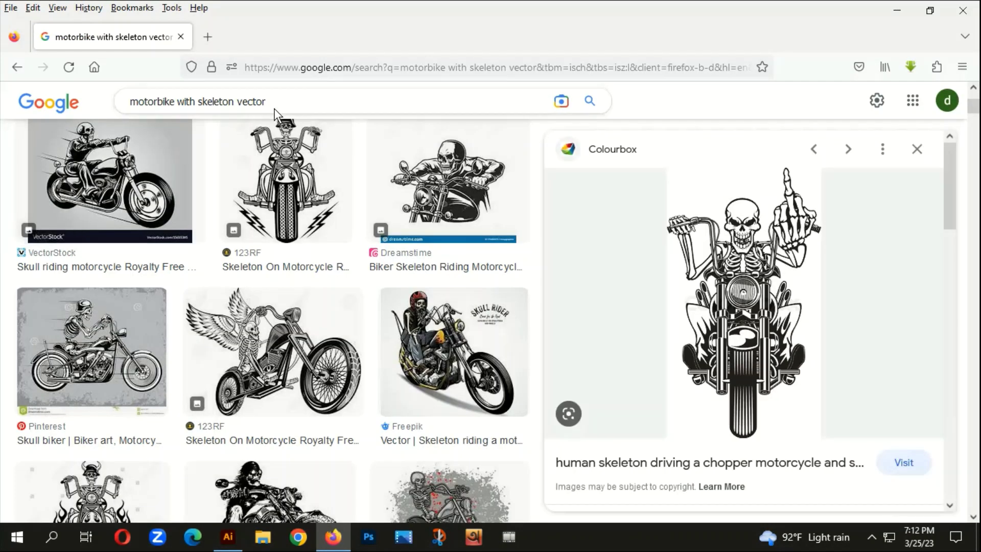
# Browse the image results for other skeleton motorcycle illustrations to compare with the chosen Colourbox rider.
pyautogui.scroll(-9, 348, 336)
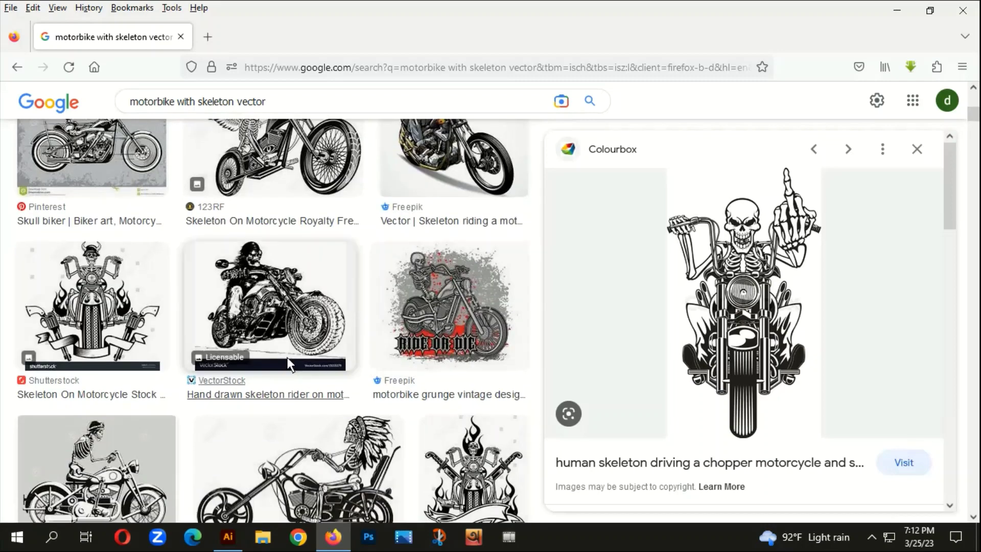
pyautogui.scroll(6, 344, 358)
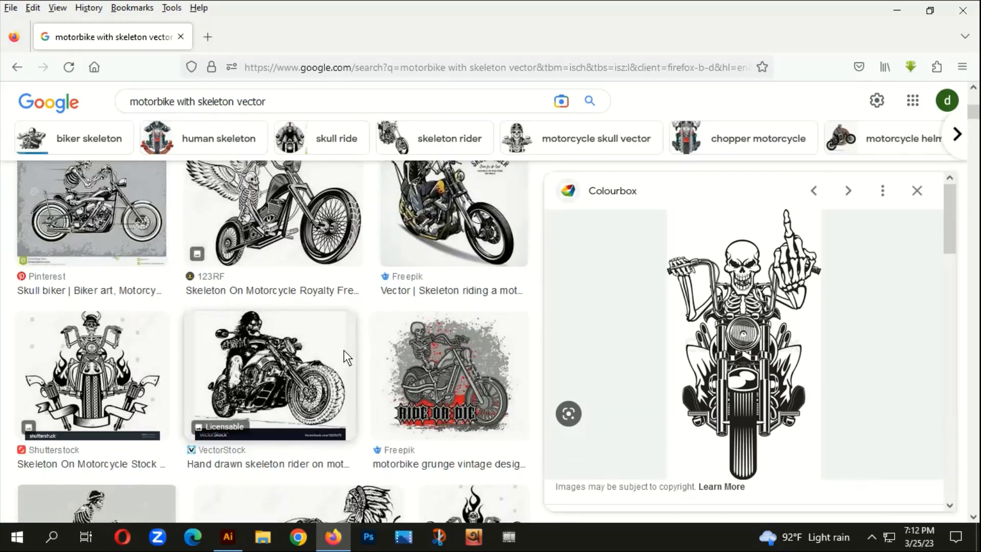
pyautogui.scroll(3, 670, 386)
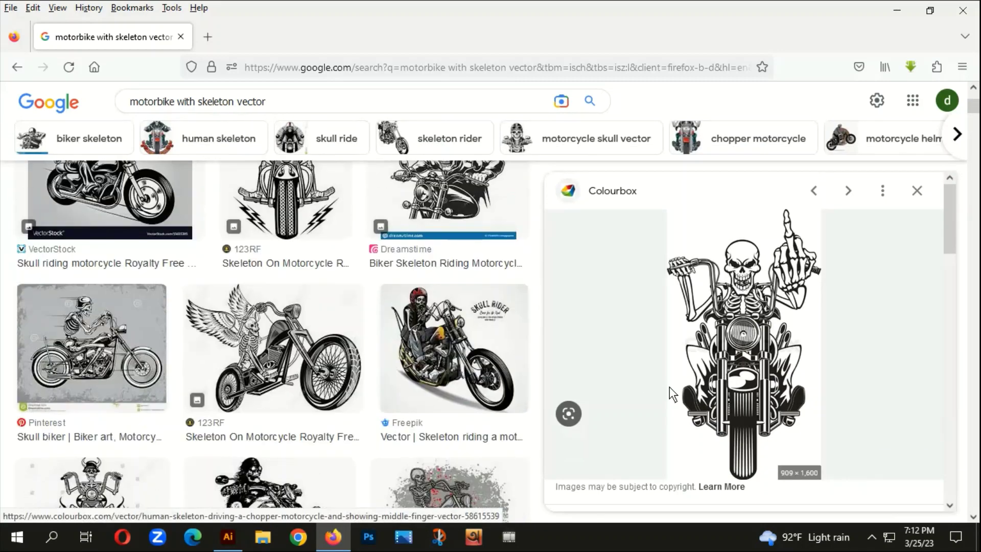
pyautogui.scroll(-5, 431, 376)
pyautogui.scroll(-6, 433, 378)
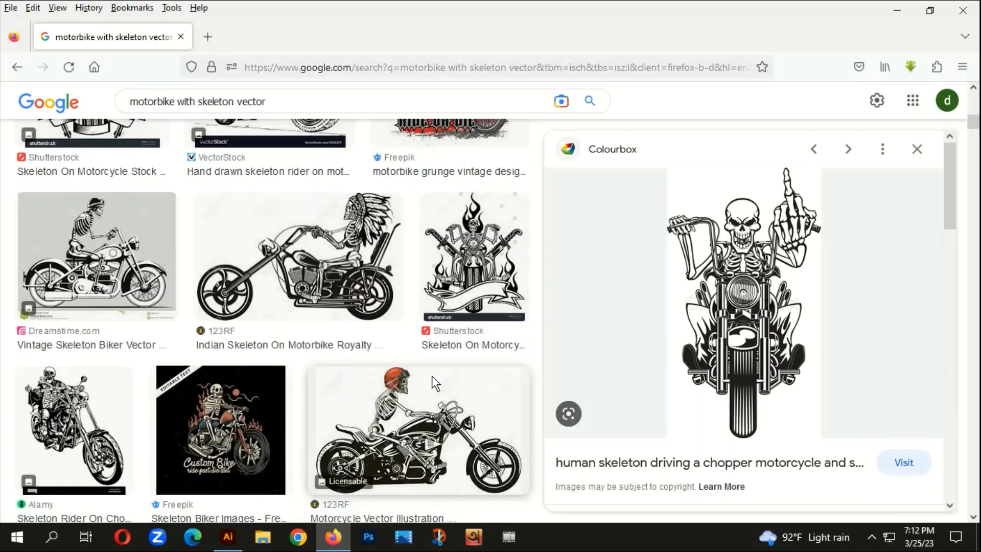
pyautogui.scroll(-5, 432, 378)
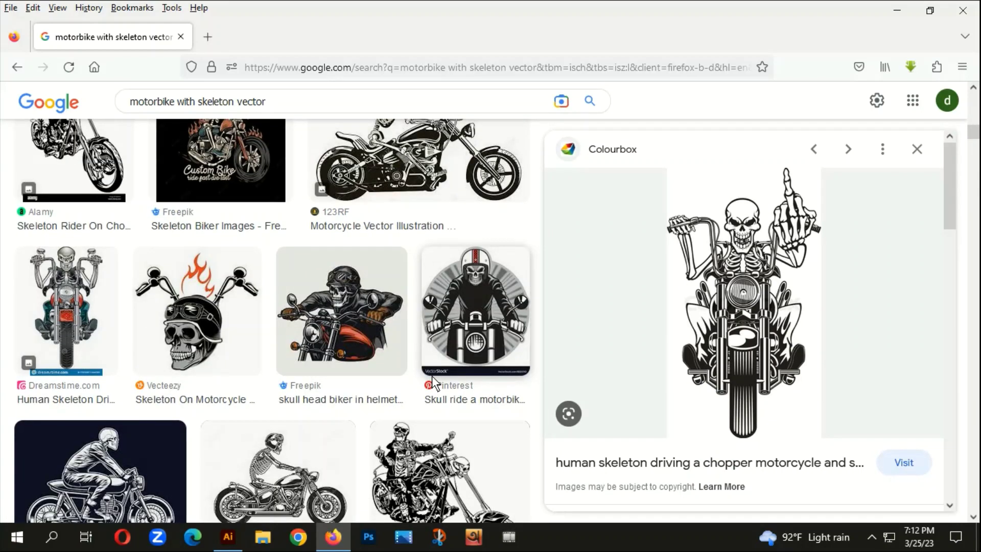
pyautogui.scroll(-8, 432, 375)
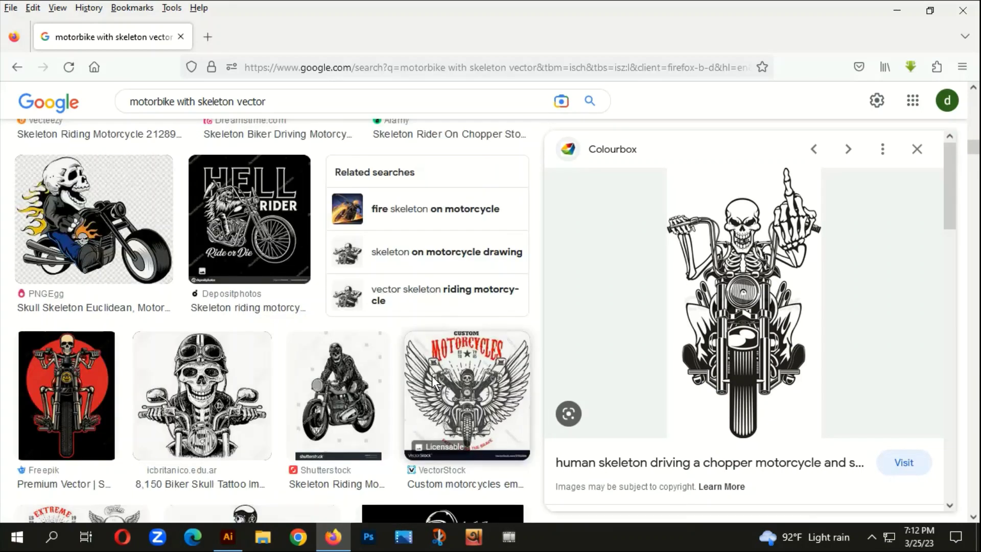
pyautogui.scroll(-5, 431, 375)
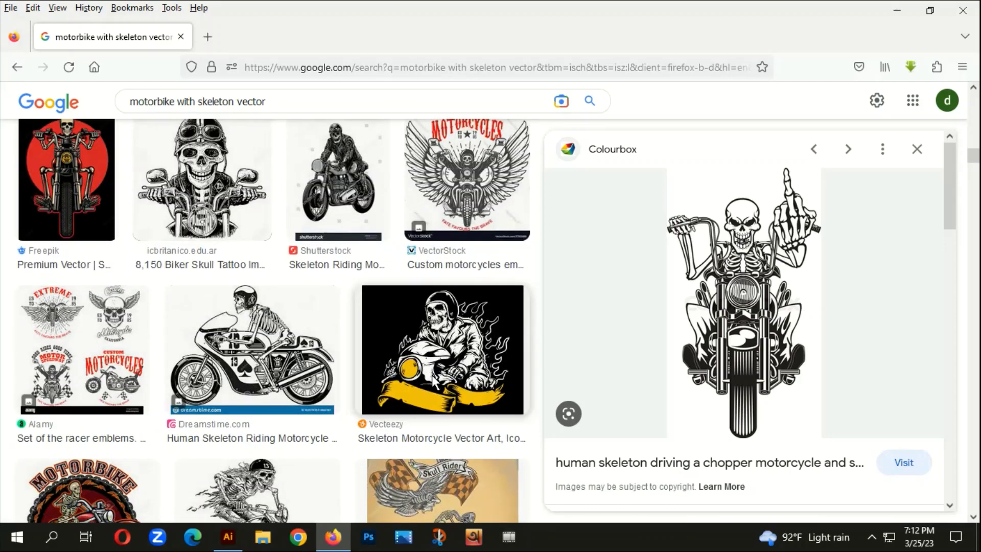
pyautogui.scroll(-5, 433, 379)
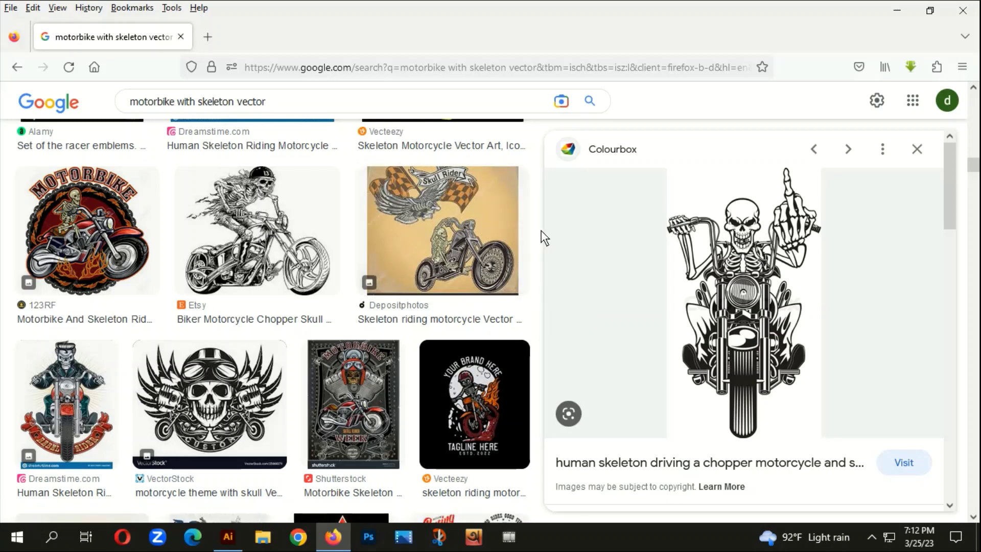
# Copy the Colourbox skeleton rider image, paste it into the Illustrator document and place it below the sunburst artboard.
pyautogui.rightClick(738, 264)
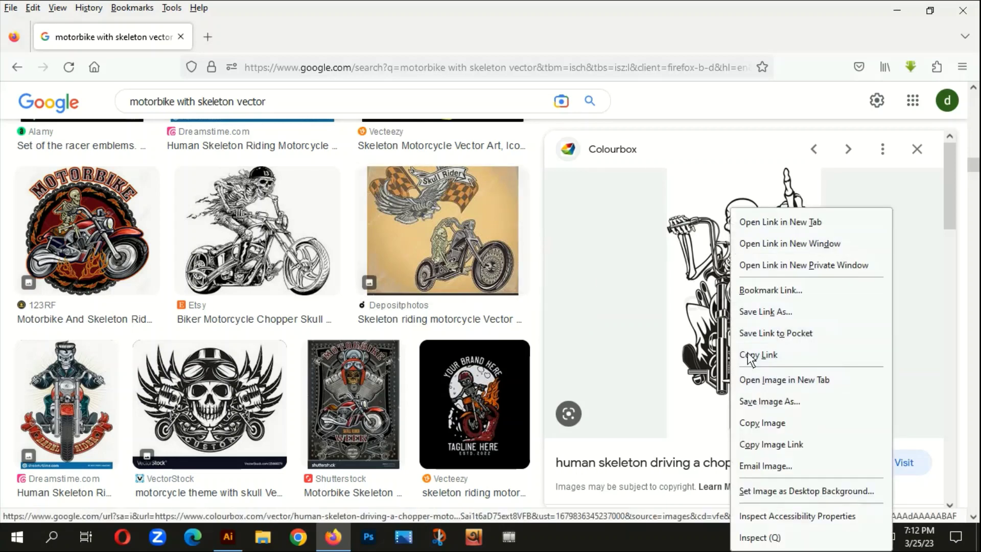
pyautogui.click(771, 425)
pyautogui.click(228, 537)
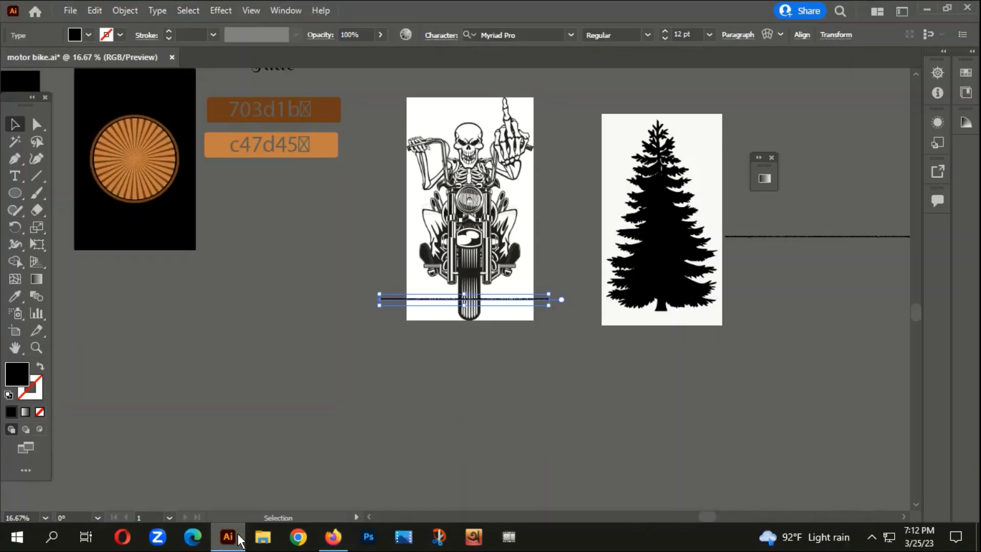
pyautogui.hotkey('ctrl', 'v')
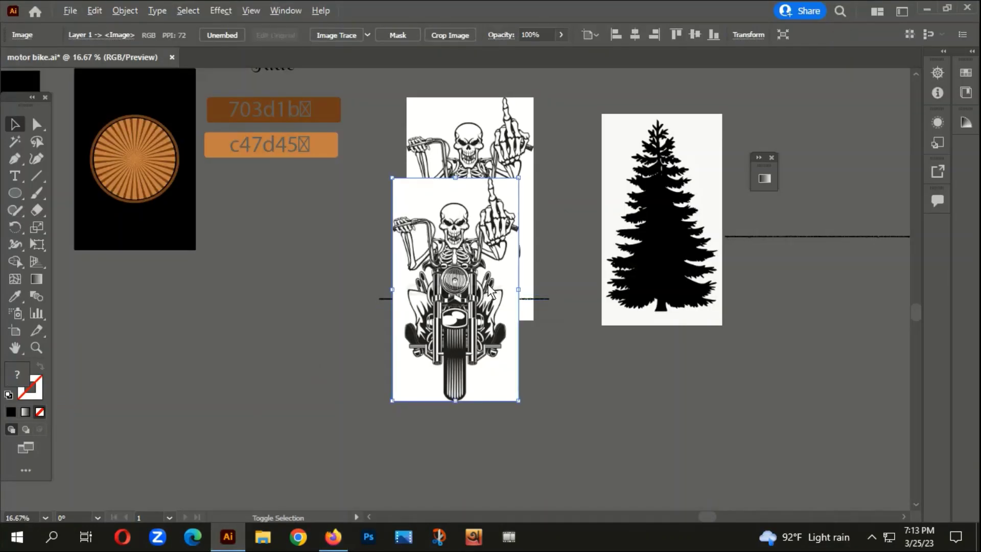
pyautogui.hotkey('ctrl', '-')
pyautogui.moveTo(528, 305); pyautogui.dragTo(393, 358)
pyautogui.scroll(2, 334, 339)
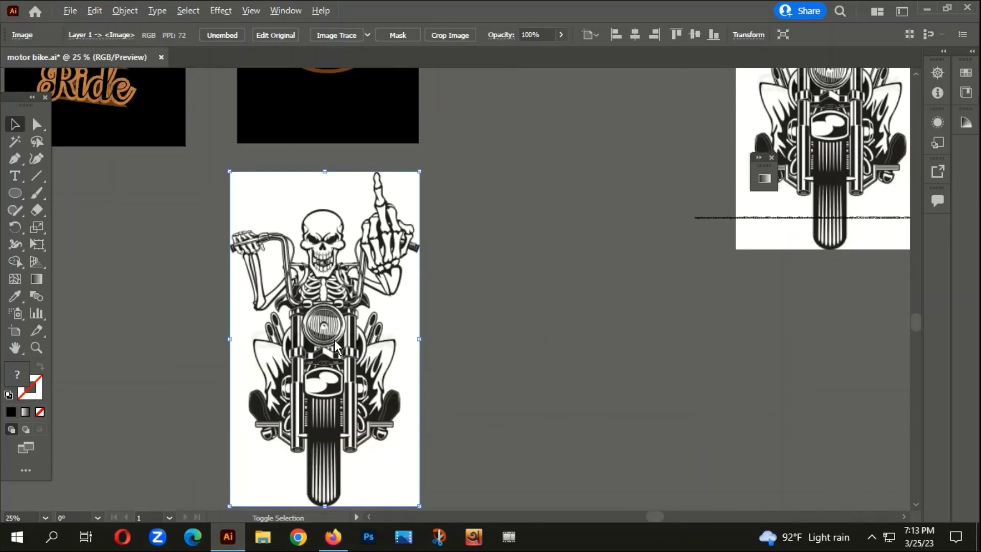
# Convert the pasted rider image to vectors with Image Trace, expand the tracing and ungroup it.
pyautogui.scroll(-2, 297, 312)
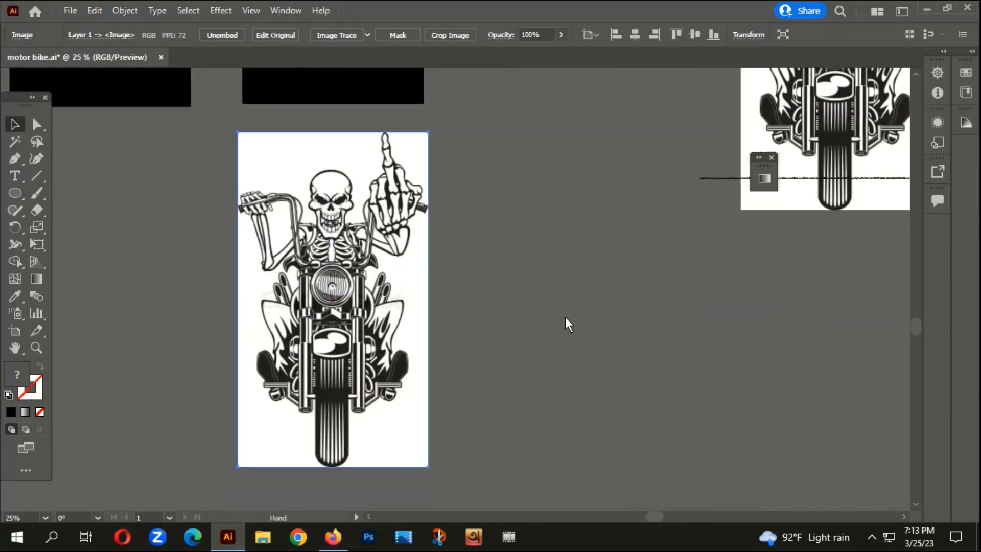
pyautogui.scroll(1, 306, 331)
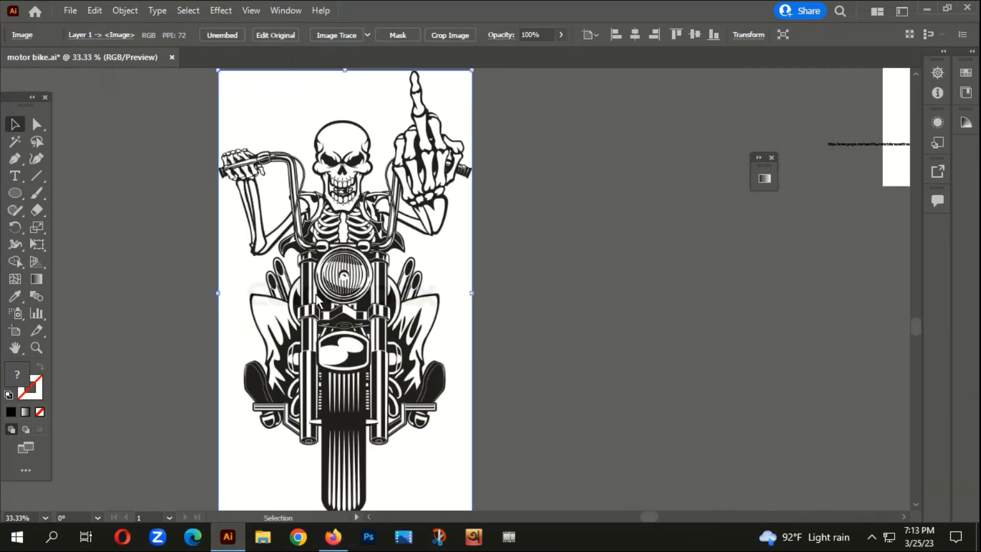
pyautogui.scroll(-2, 316, 307)
pyautogui.moveTo(319, 304); pyautogui.dragTo(317, 304)
pyautogui.scroll(1, 317, 304)
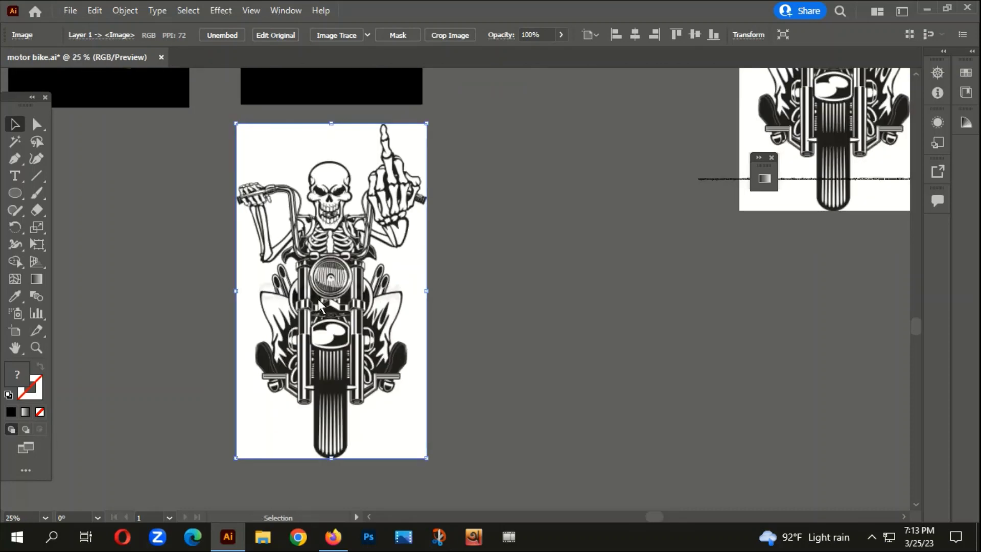
pyautogui.click(337, 34)
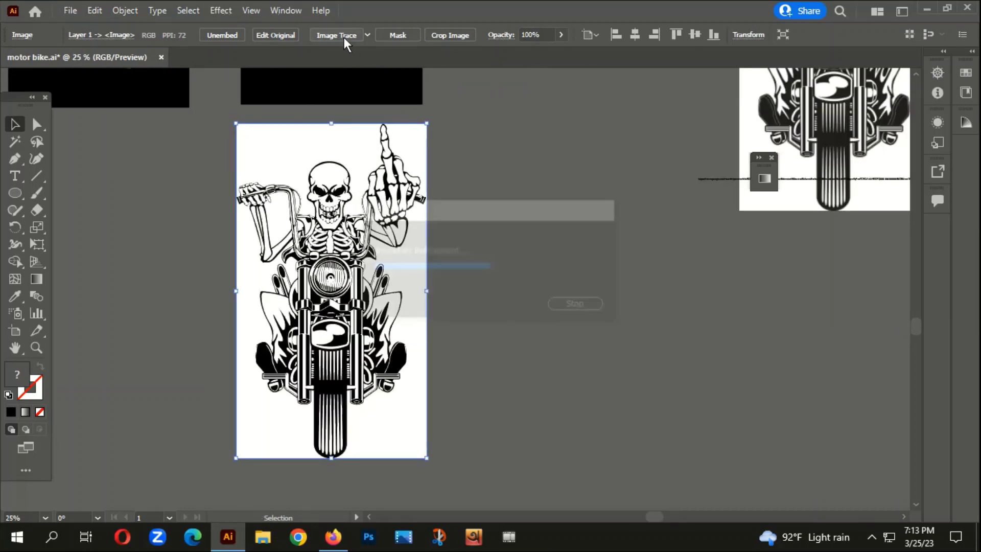
pyautogui.click(356, 35)
pyautogui.rightClick(305, 188)
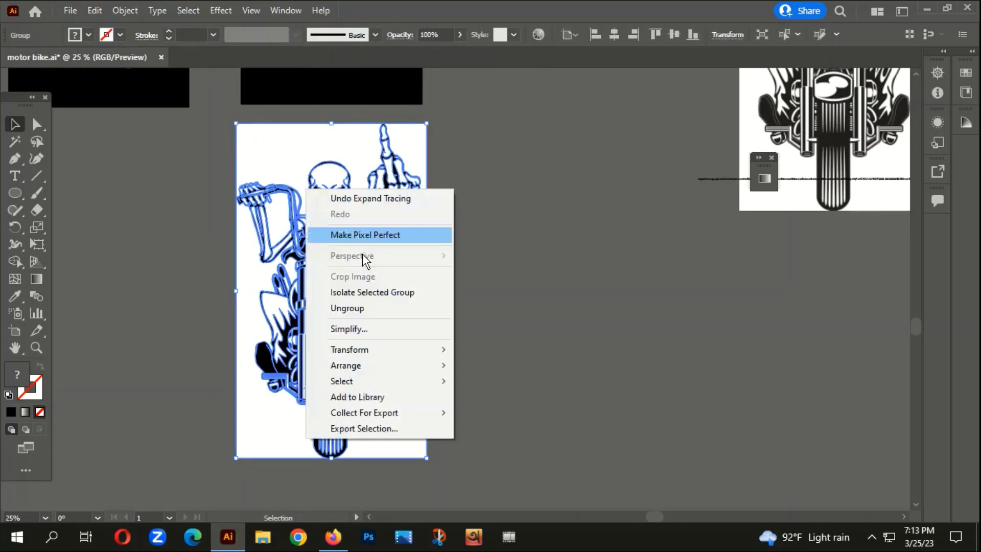
pyautogui.click(345, 309)
pyautogui.click(497, 309)
# Delete the white background areas surrounding the traced rider and the one enclosed by the arm gripping the handlebar.
pyautogui.click(299, 144)
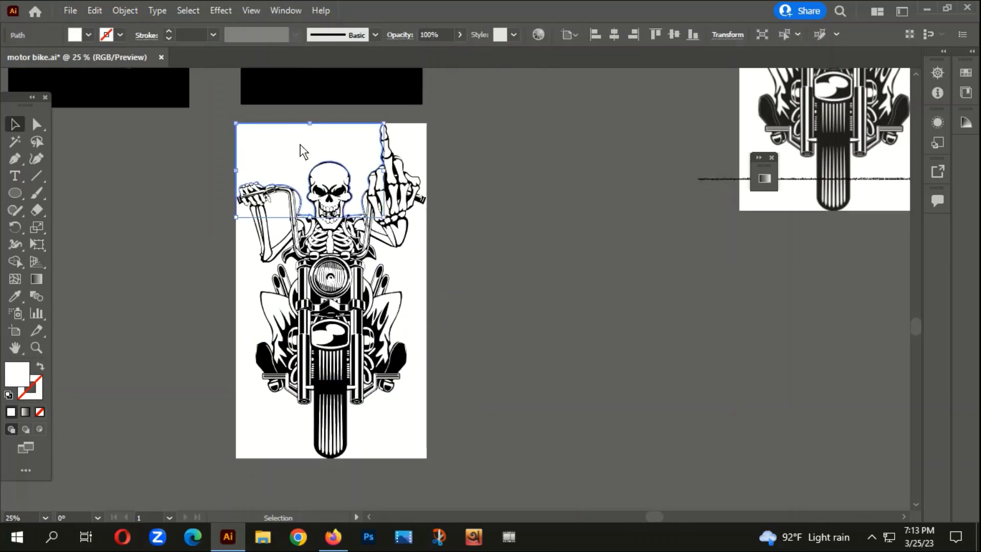
pyautogui.press('Delete')
pyautogui.click(410, 286)
pyautogui.press('Delete')
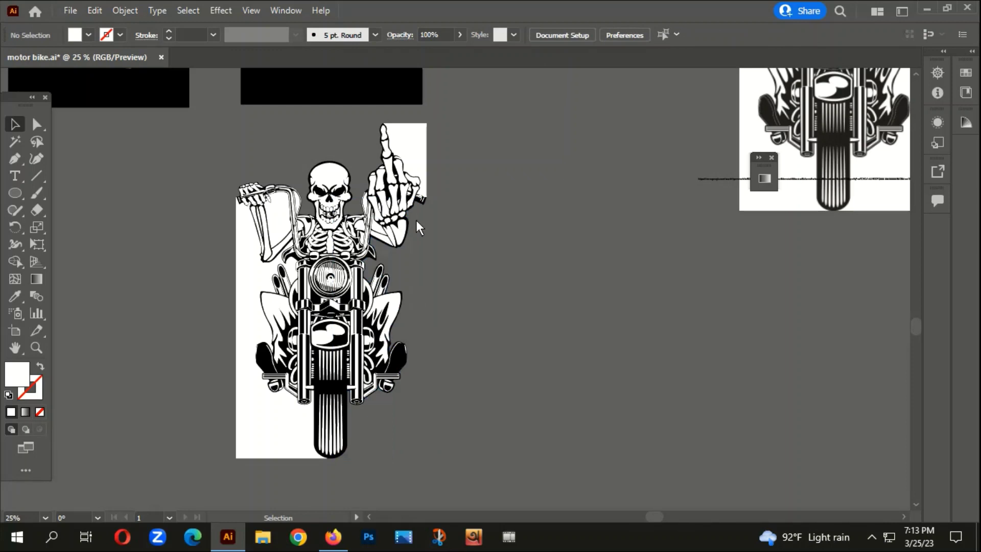
pyautogui.click(410, 159)
pyautogui.press('Delete')
pyautogui.click(263, 412)
pyautogui.press('Delete')
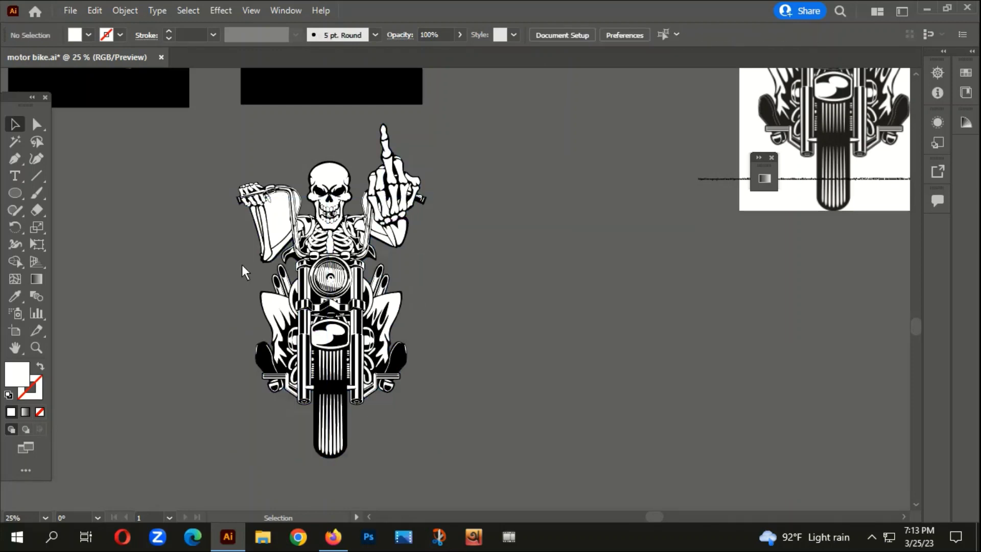
pyautogui.click(277, 219)
pyautogui.press('Delete')
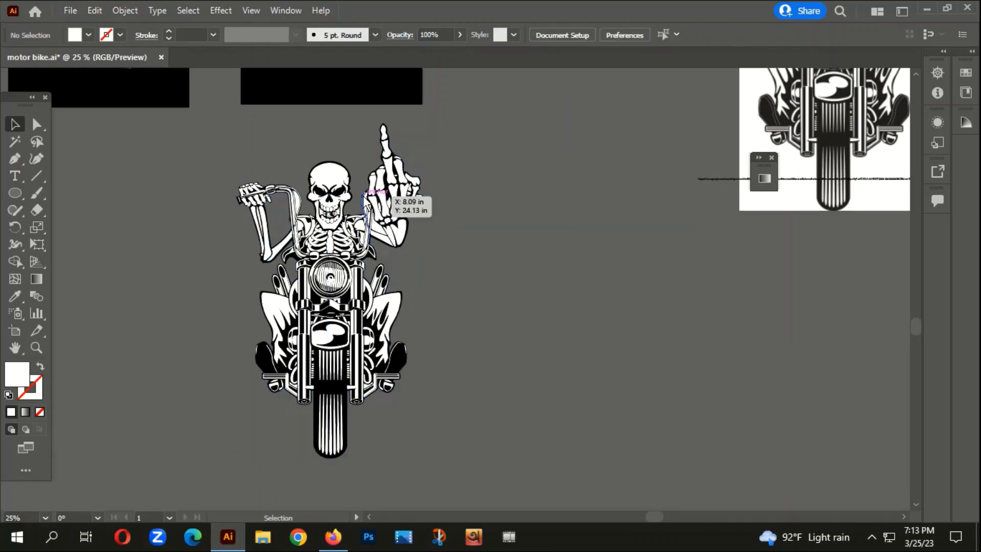
# Delete the leftover white shapes between the cable and handlebar and within the handlebars on both sides of the skull.
pyautogui.scroll(5, 284, 200)
pyautogui.click(302, 198)
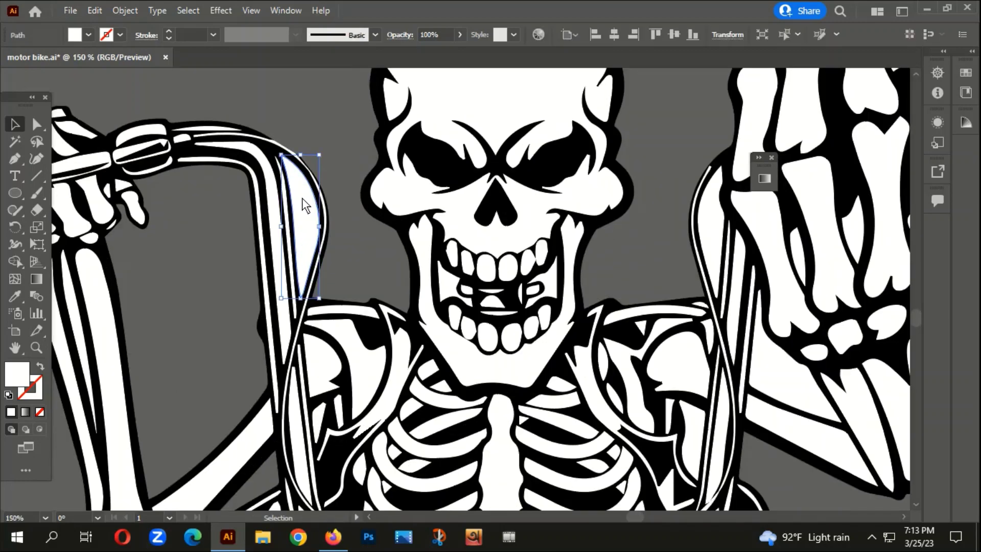
pyautogui.press('Delete')
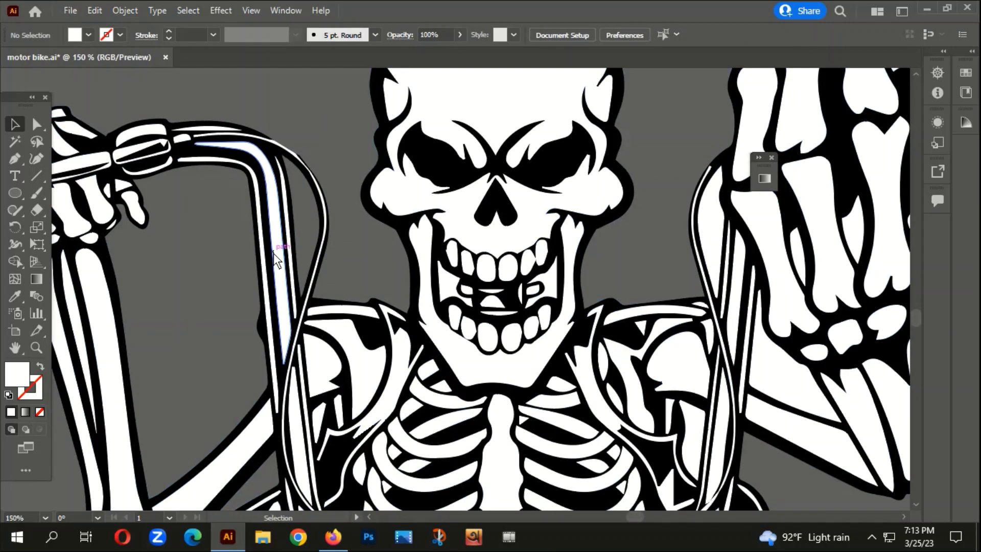
pyautogui.scroll(-2, 255, 259)
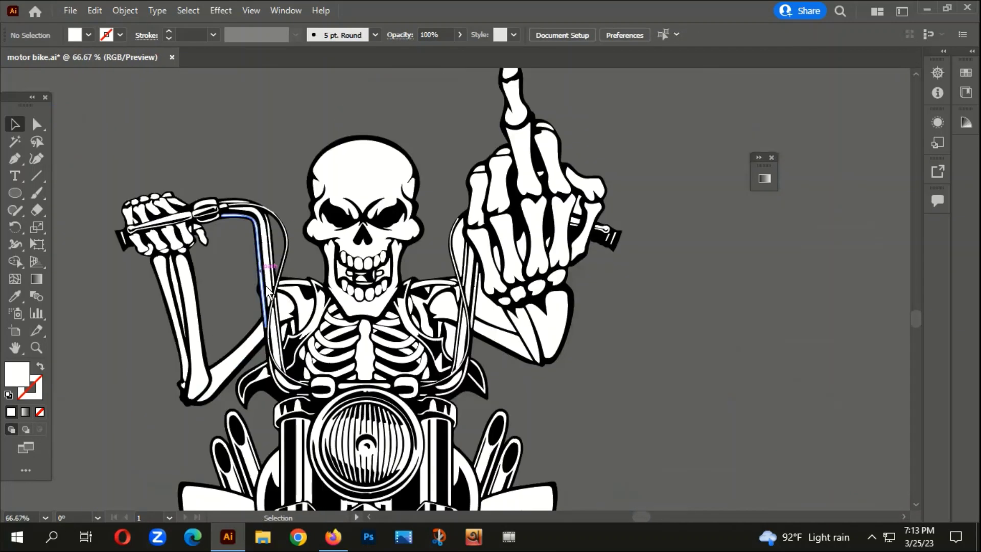
pyautogui.scroll(-1, 287, 255)
pyautogui.scroll(1, 228, 229)
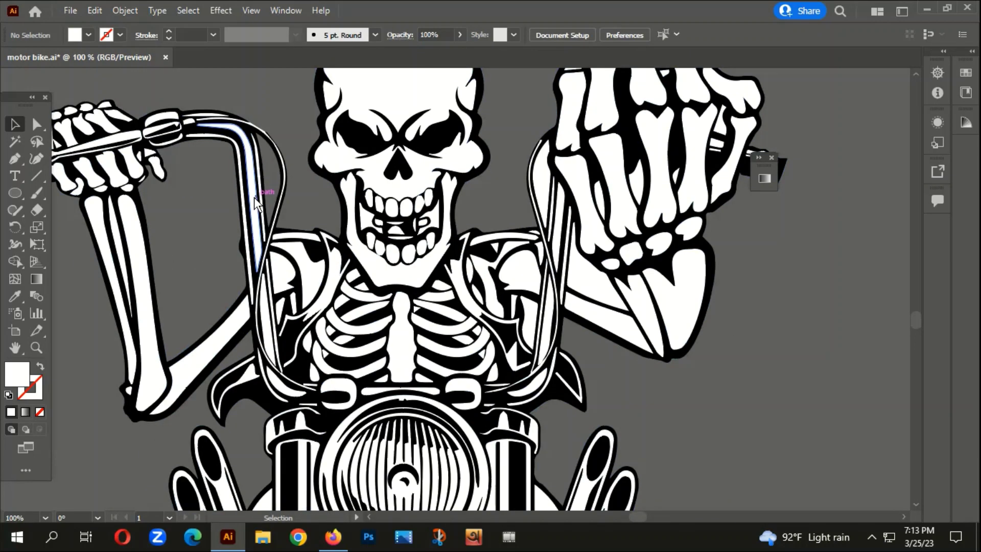
pyautogui.click(254, 197)
pyautogui.press('Delete')
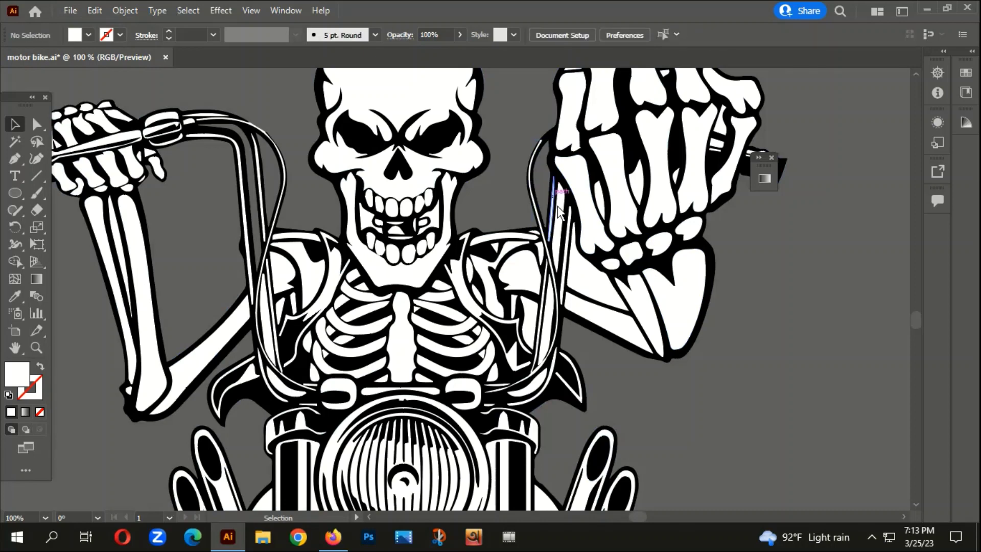
pyautogui.click(561, 224)
pyautogui.press('Delete')
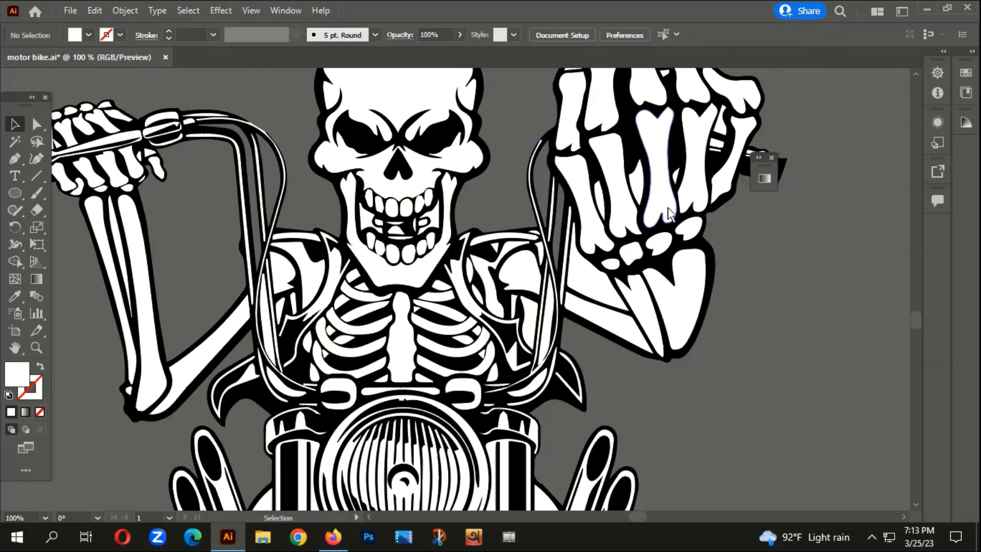
# Delete the white background shape enclosed between the handlebar, the forearm and the wrist of the raised hand.
pyautogui.scroll(3, 709, 330)
pyautogui.click(586, 384)
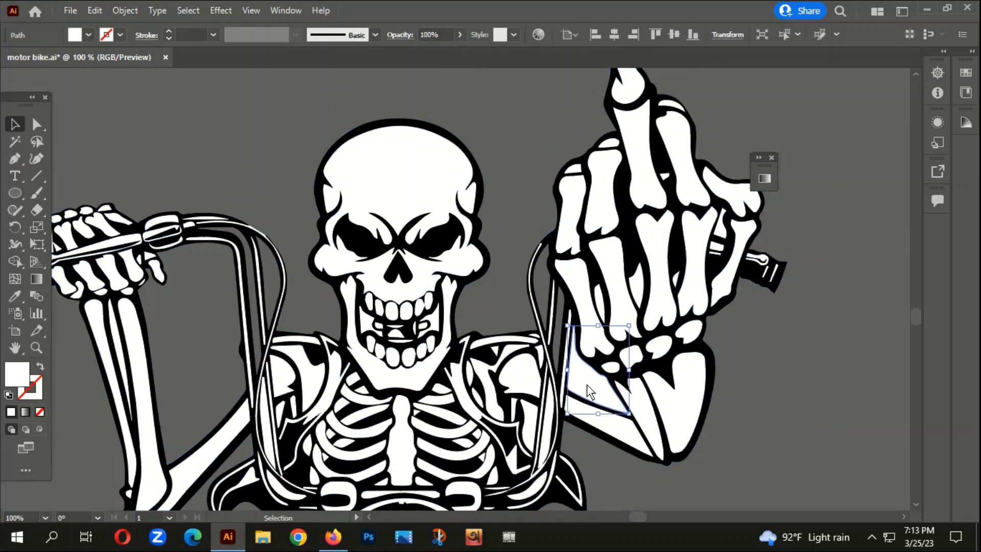
pyautogui.press('Delete')
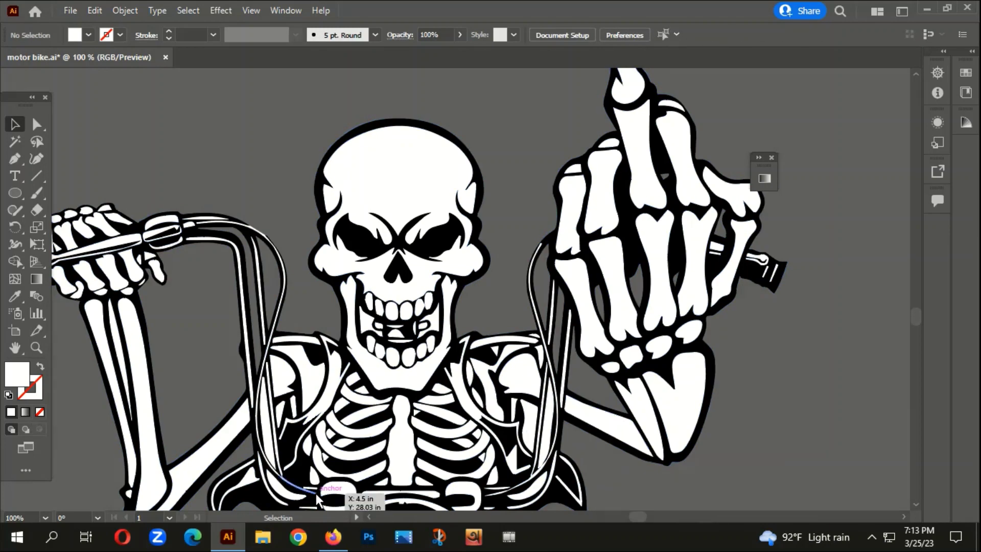
# Delete the leftover white shapes enclosed between the fork tubes and the footrest brackets on both sides of the motorcycle.
pyautogui.scroll(-1, 301, 377)
pyautogui.moveTo(634, 430); pyautogui.dragTo(580, 134)
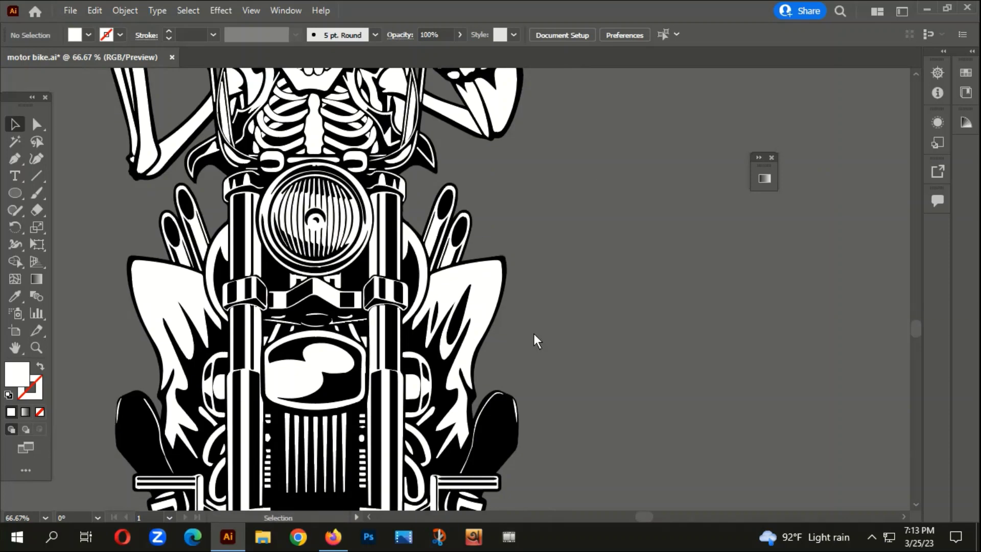
pyautogui.moveTo(566, 416); pyautogui.dragTo(642, 283)
pyautogui.scroll(-2, 606, 311)
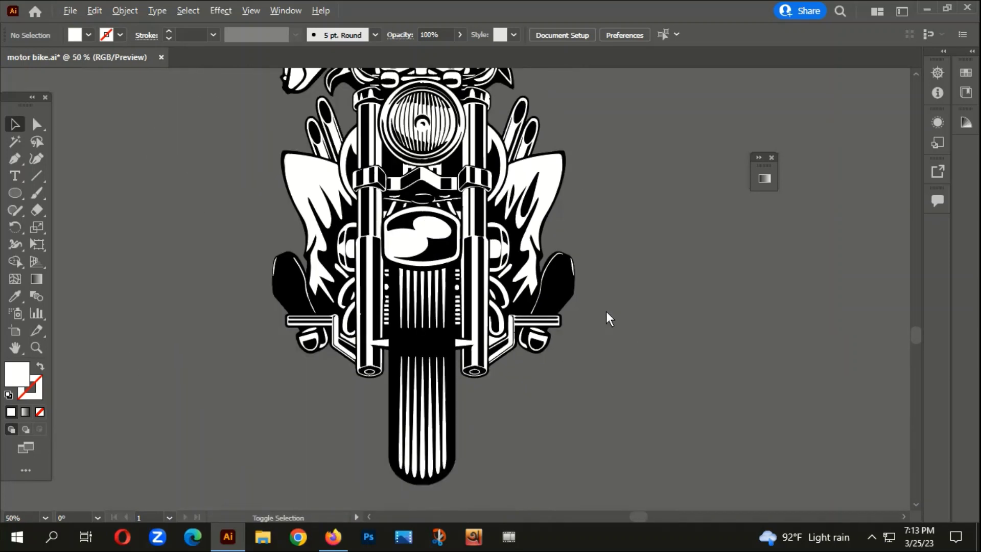
pyautogui.scroll(3, 541, 343)
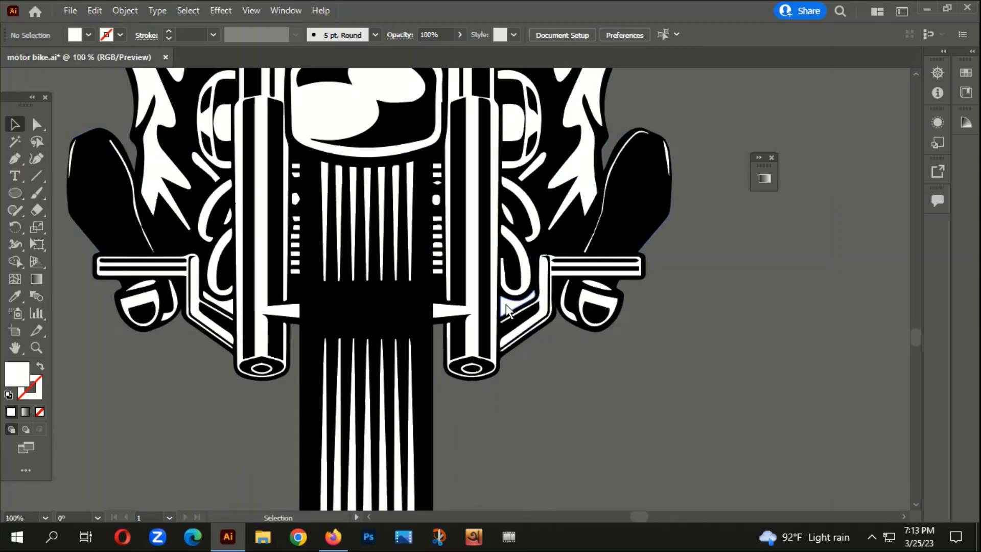
pyautogui.click(506, 305)
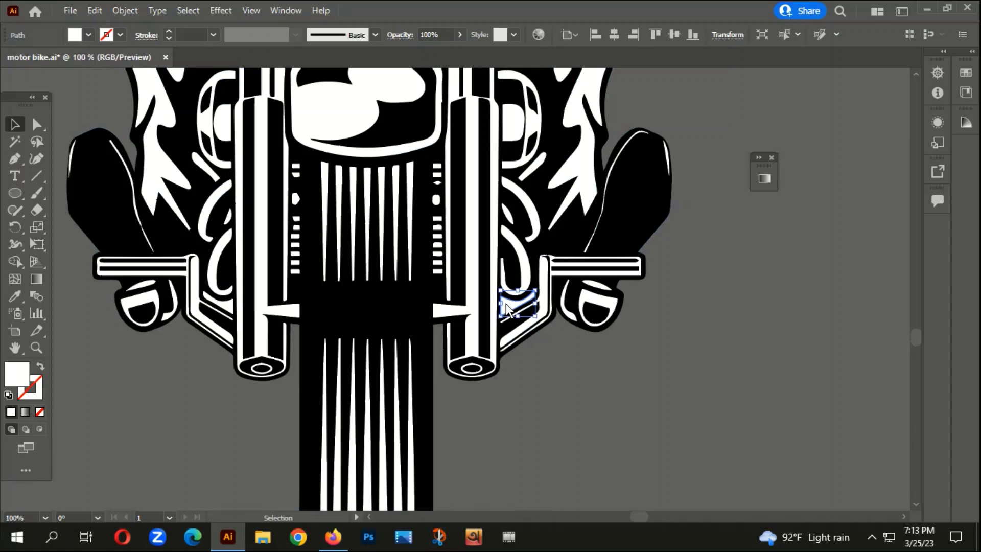
pyautogui.press('Delete')
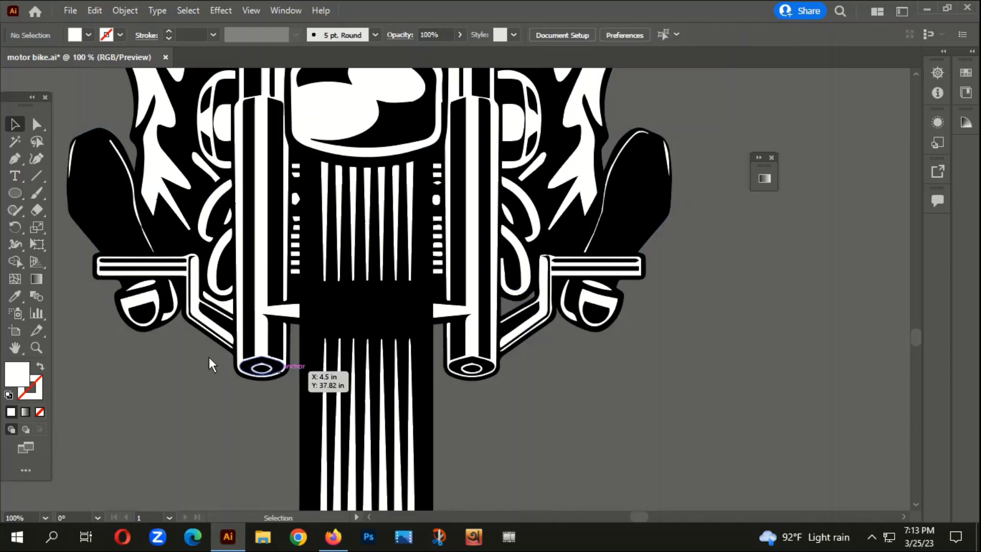
pyautogui.click(224, 302)
pyautogui.press('Delete')
# Select the rider artwork and cut across the extended finger with the Eraser, just below its middle joint.
pyautogui.scroll(-1, 396, 477)
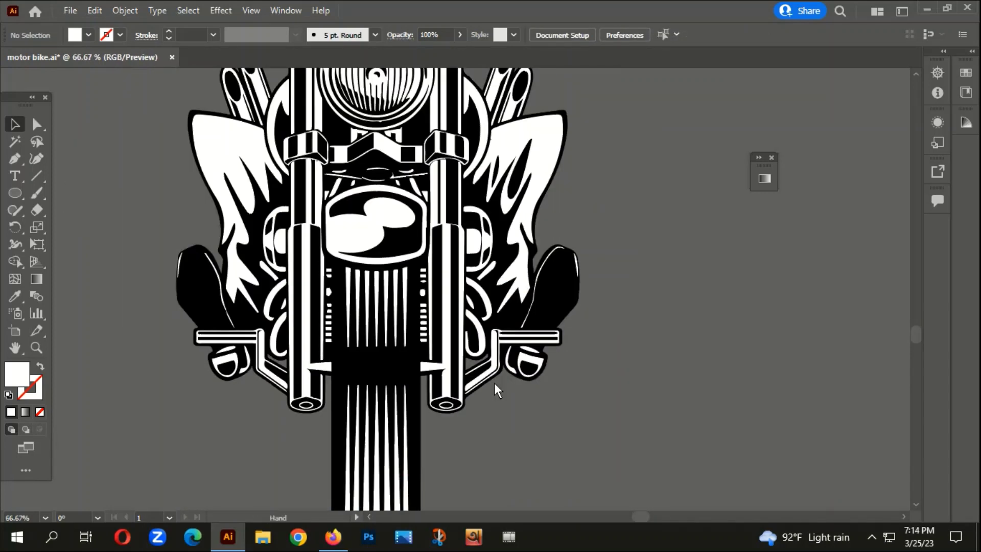
pyautogui.scroll(8, 495, 388)
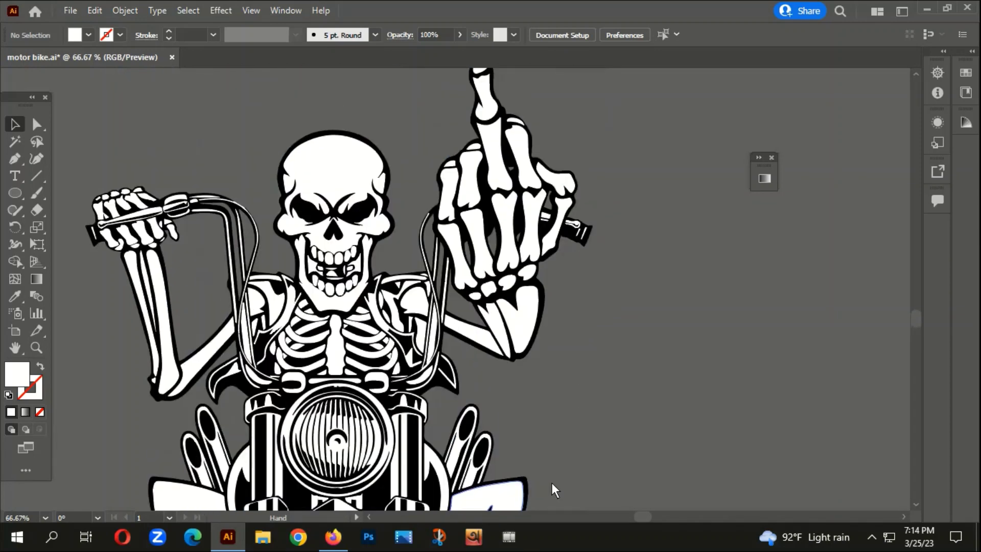
pyautogui.scroll(5, 552, 489)
pyautogui.scroll(-2, 552, 469)
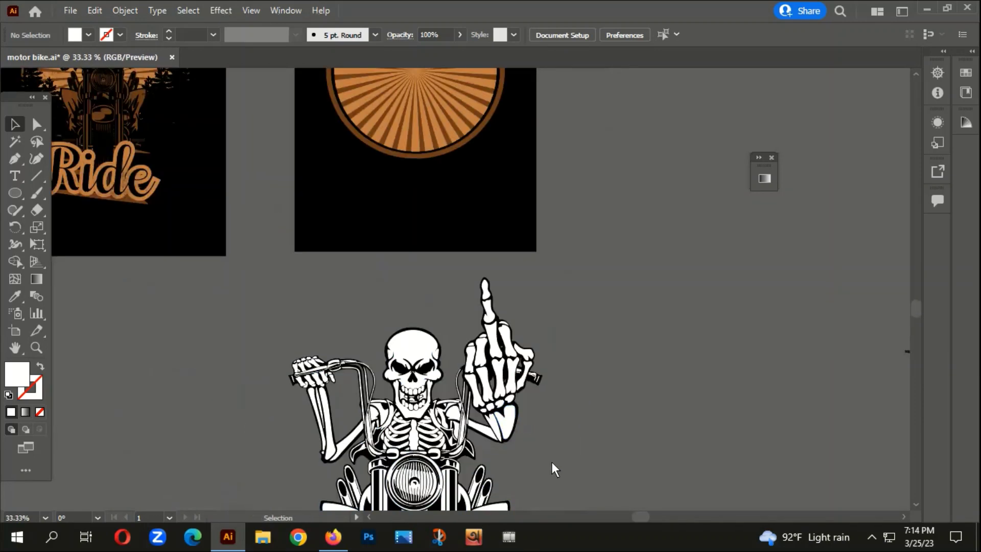
pyautogui.scroll(1, 565, 490)
pyautogui.scroll(2, 483, 332)
pyautogui.scroll(-1, 459, 383)
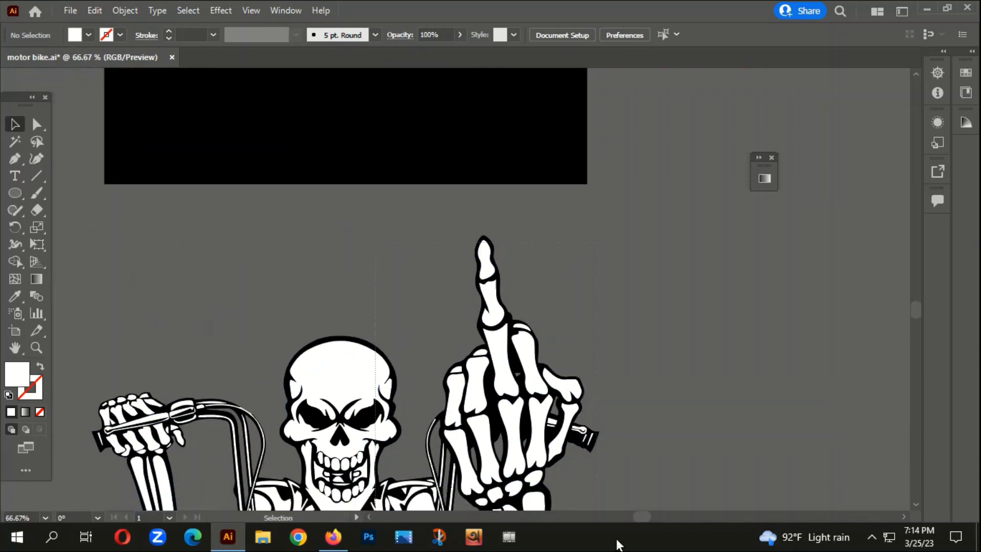
pyautogui.moveTo(616, 540); pyautogui.dragTo(617, 541)
pyautogui.scroll(2, 541, 314)
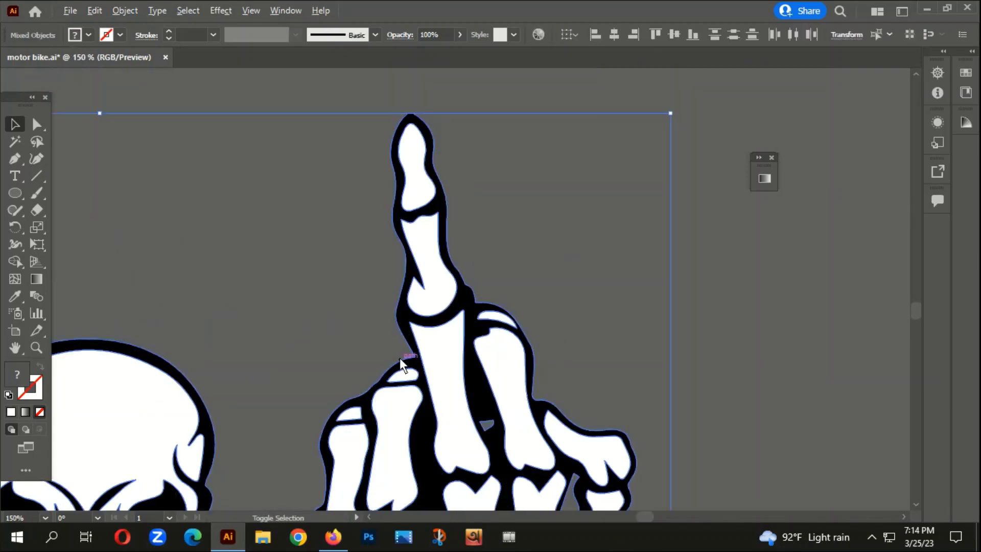
pyautogui.scroll(1, 400, 358)
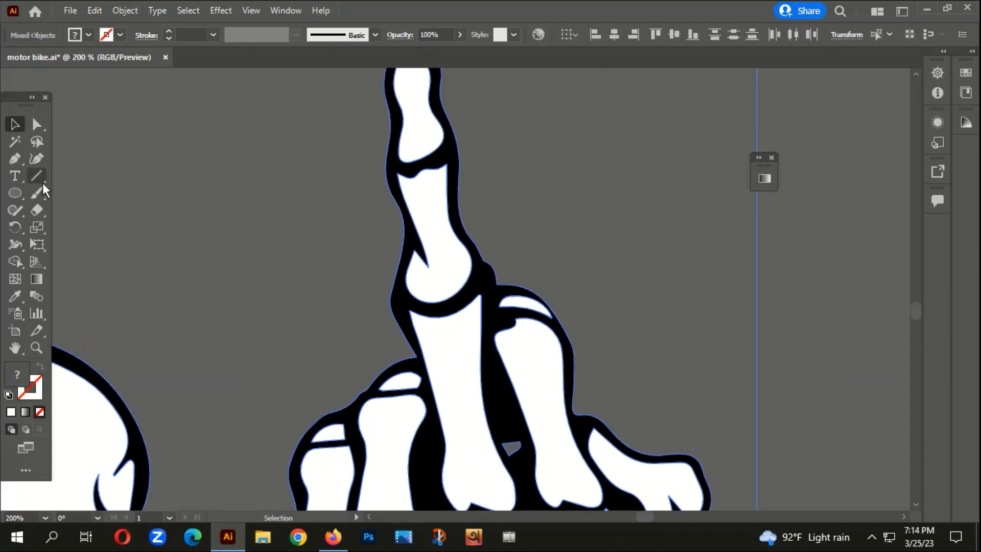
pyautogui.click(37, 210)
pyautogui.scroll(1, 486, 286)
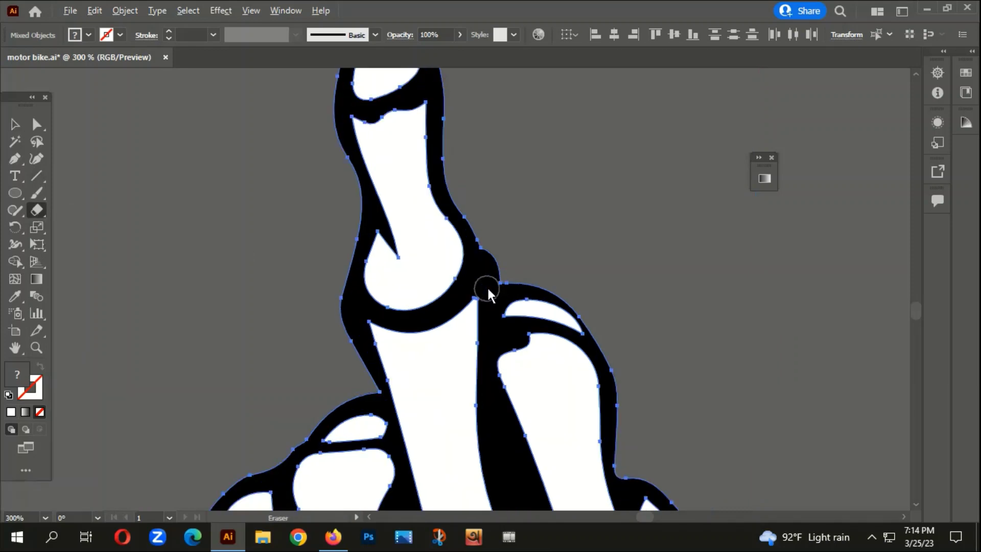
pyautogui.moveTo(495, 269); pyautogui.dragTo(386, 310)
pyautogui.moveTo(350, 349); pyautogui.dragTo(349, 352)
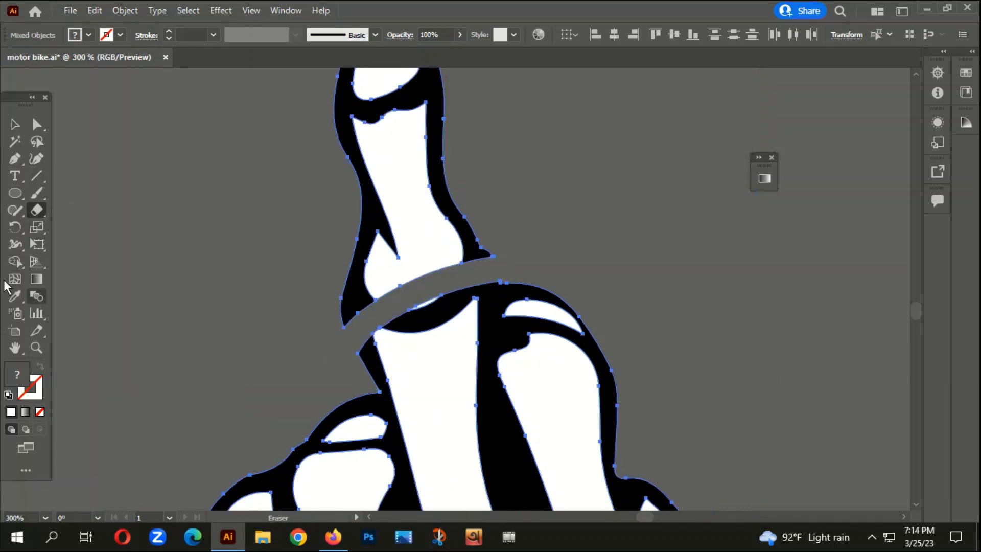
# Trim the rough outline corners at both ends of the cut on the hand side with the Eraser.
pyautogui.scroll(2, 380, 372)
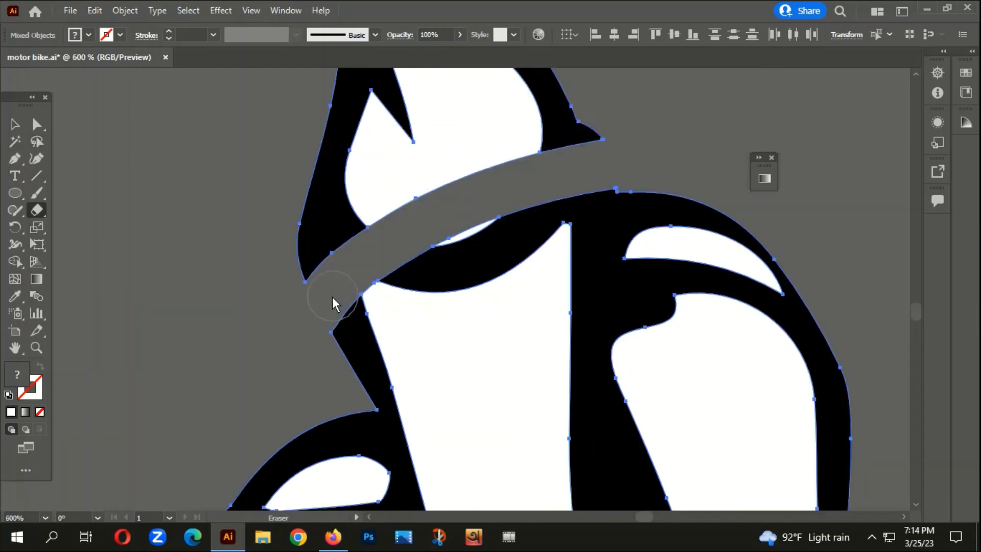
pyautogui.moveTo(333, 302); pyautogui.dragTo(330, 352)
pyautogui.moveTo(611, 163); pyautogui.dragTo(631, 168)
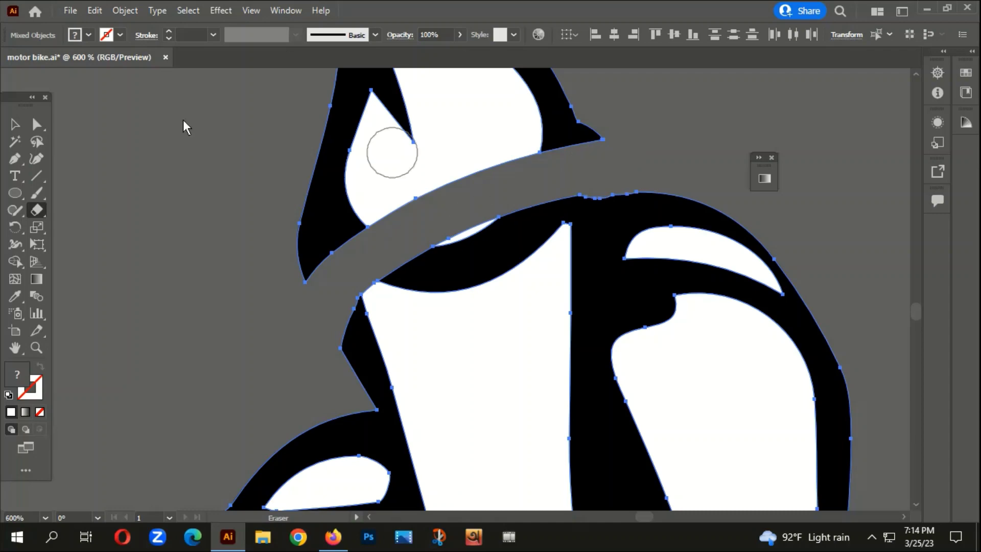
# Delete the severed upper part of the extended finger, including its remaining white bone piece.
pyautogui.click(15, 124)
pyautogui.click(274, 314)
pyautogui.scroll(-5, 388, 286)
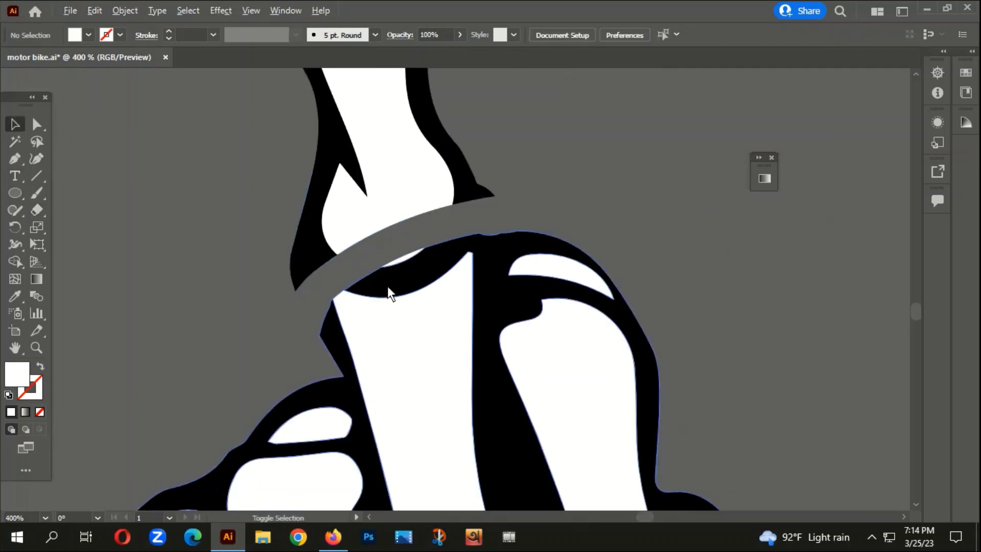
pyautogui.click(394, 197)
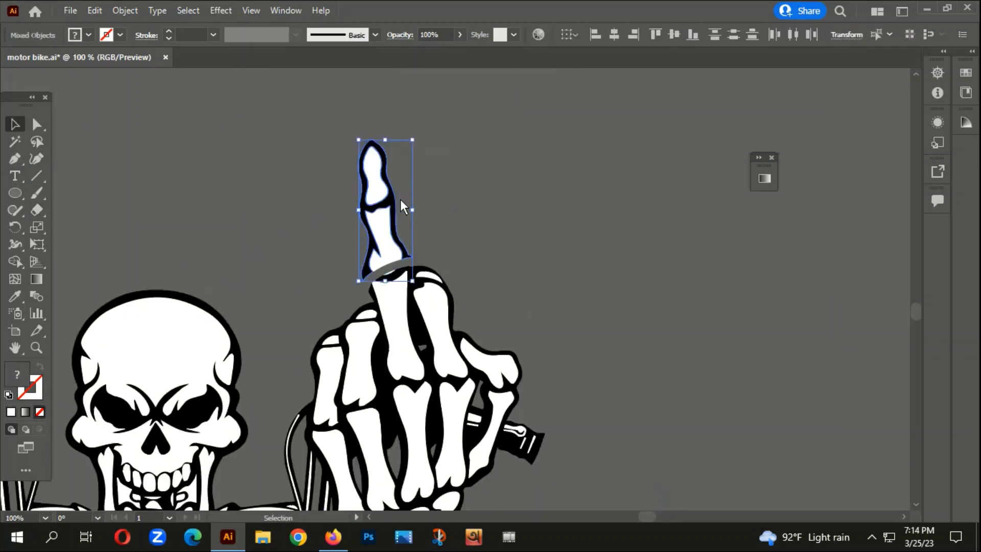
pyautogui.press('Delete')
pyautogui.click(402, 243)
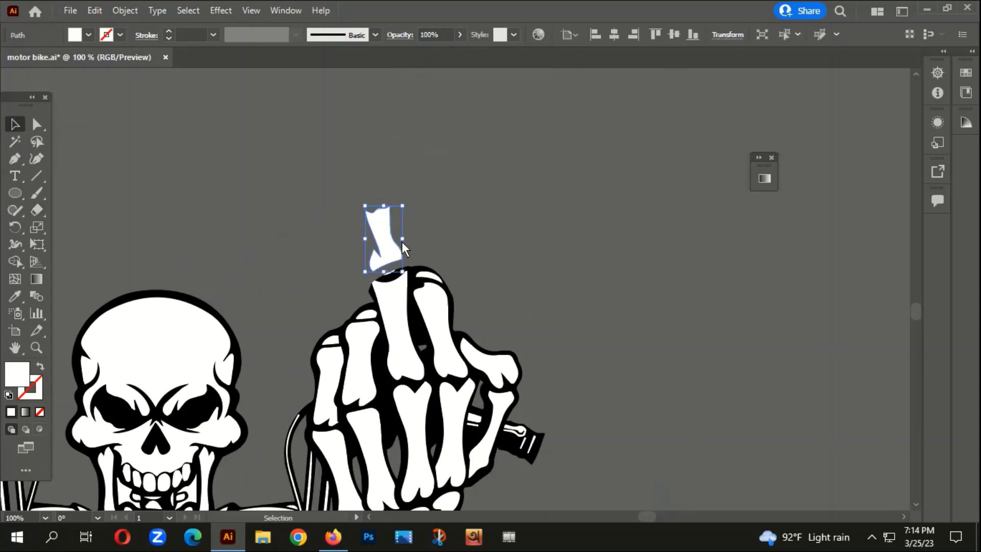
pyautogui.press('Delete')
# Draw a closed curved cap over the finger's cut end with the Pen tool and fill it with the outline's black.
pyautogui.moveTo(522, 238); pyautogui.dragTo(511, 175)
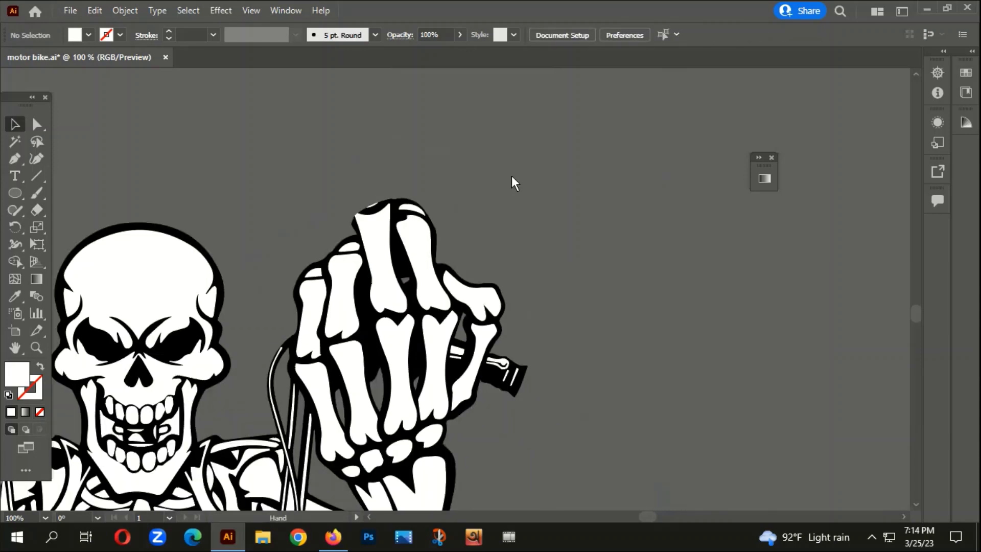
pyautogui.scroll(2, 391, 203)
pyautogui.scroll(1, 319, 256)
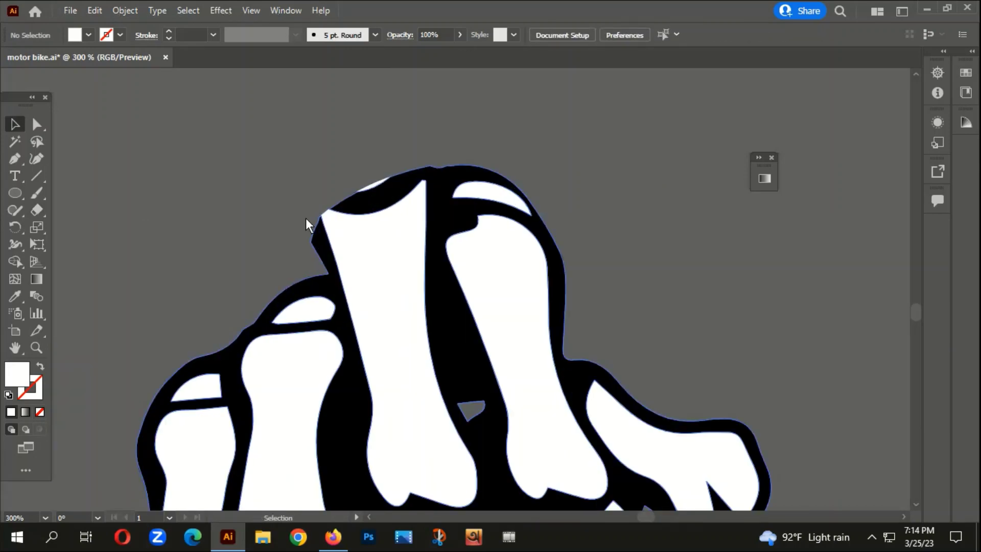
pyautogui.click(15, 159)
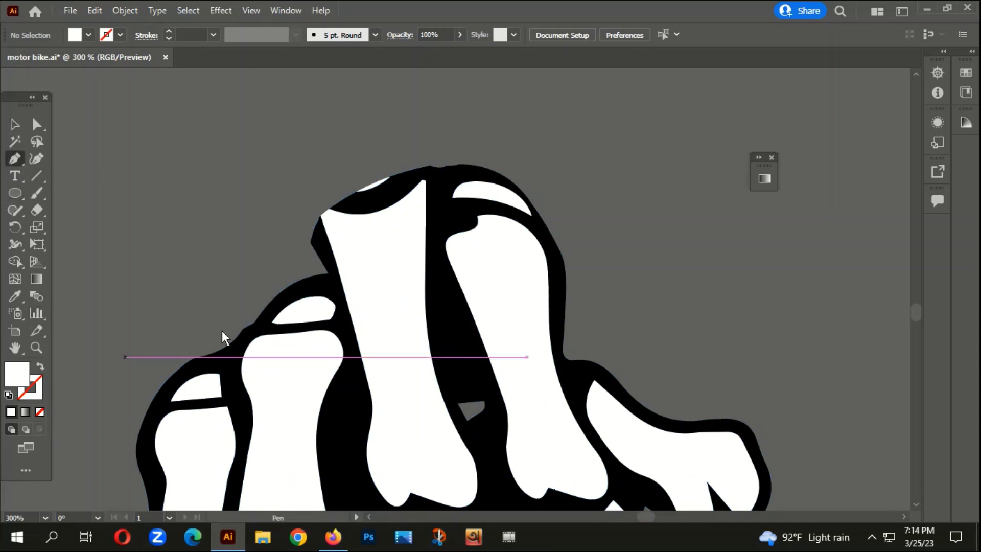
pyautogui.click(311, 242)
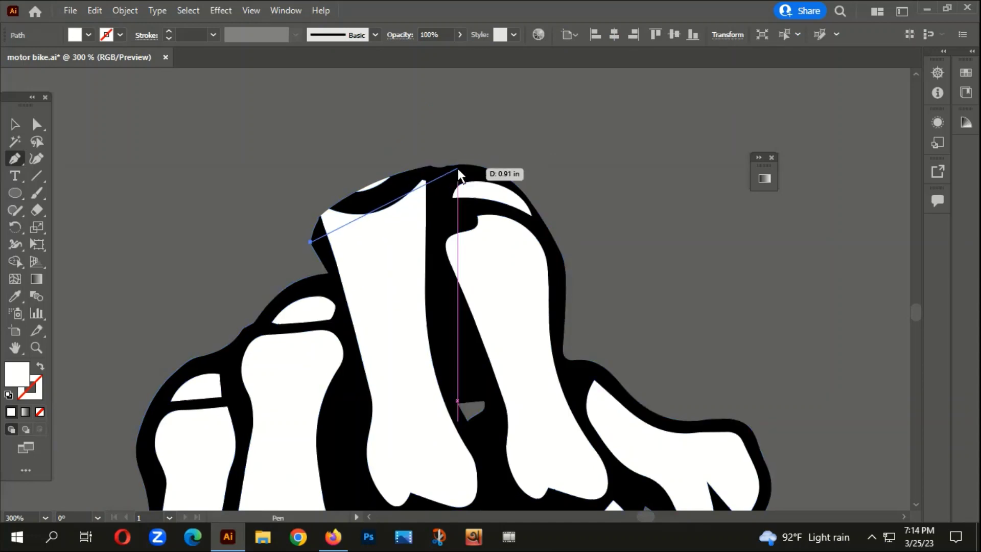
pyautogui.moveTo(458, 169); pyautogui.dragTo(590, 206)
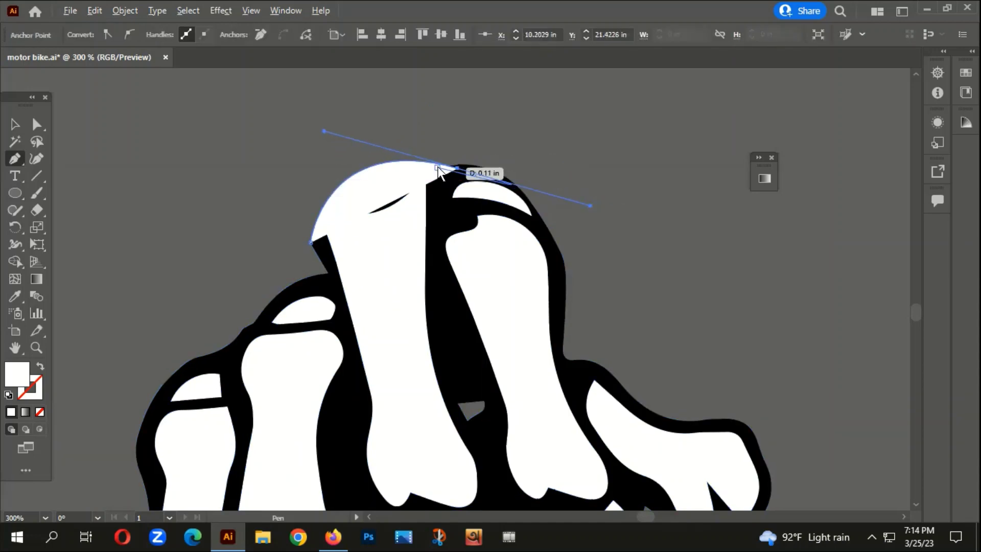
pyautogui.click(311, 241)
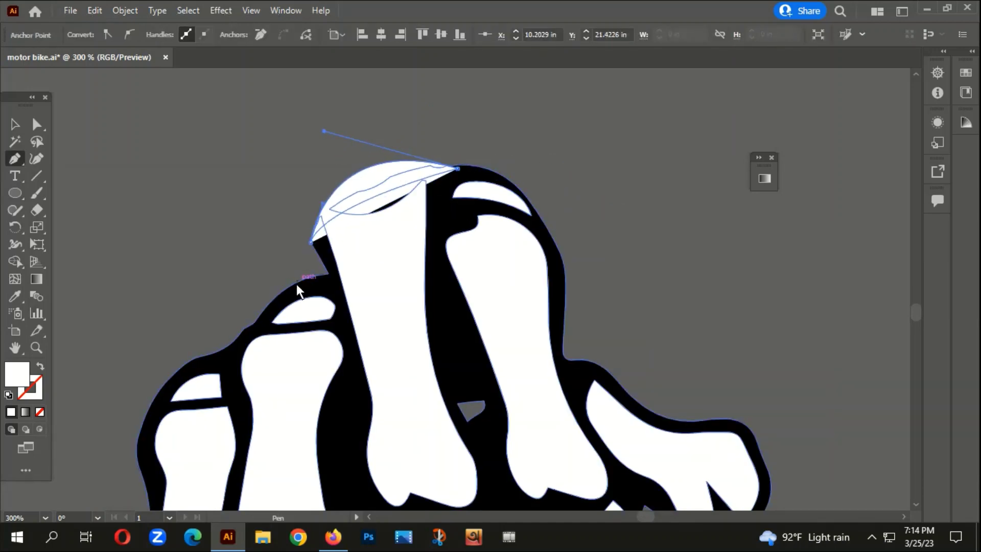
pyautogui.click(15, 125)
pyautogui.press('i')
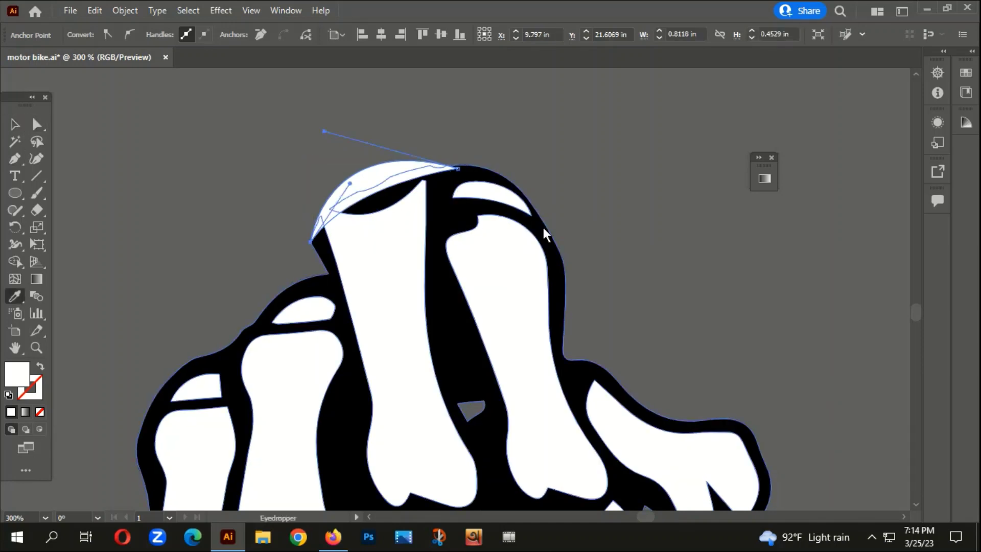
pyautogui.click(549, 244)
pyautogui.click(15, 124)
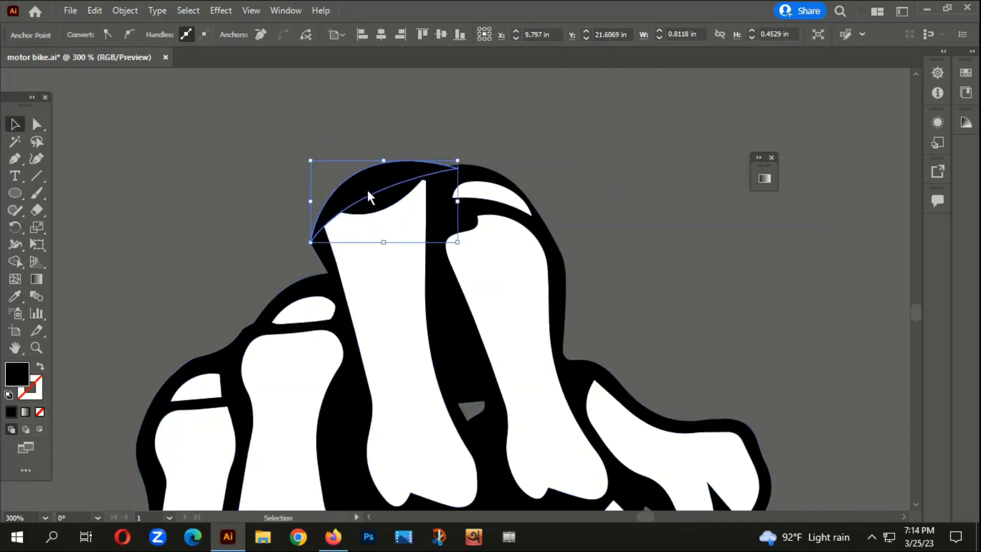
pyautogui.click(525, 145)
# Select all the pieces of the skeleton rider and group them.
pyautogui.scroll(-7, 531, 128)
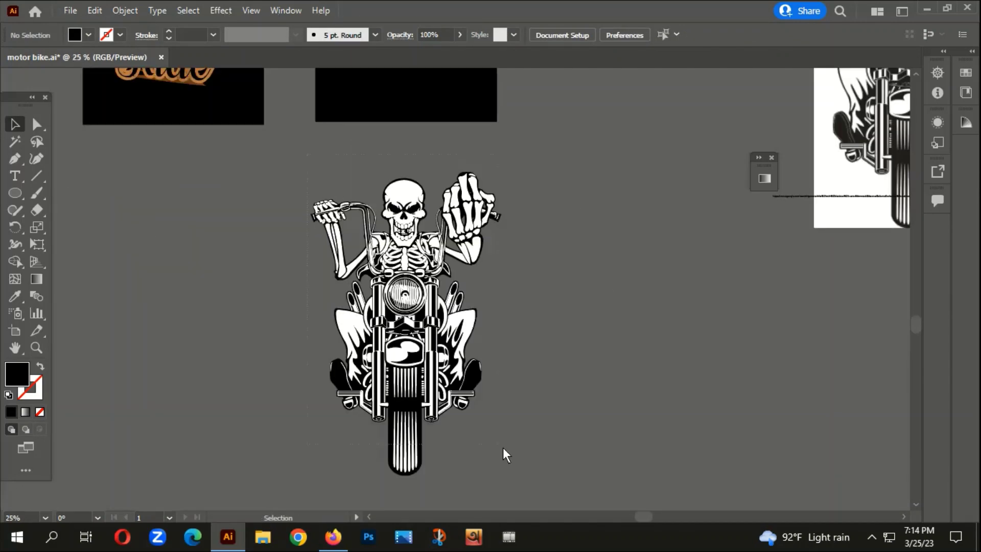
pyautogui.hotkey('ctrl', 'a')
pyautogui.rightClick(454, 251)
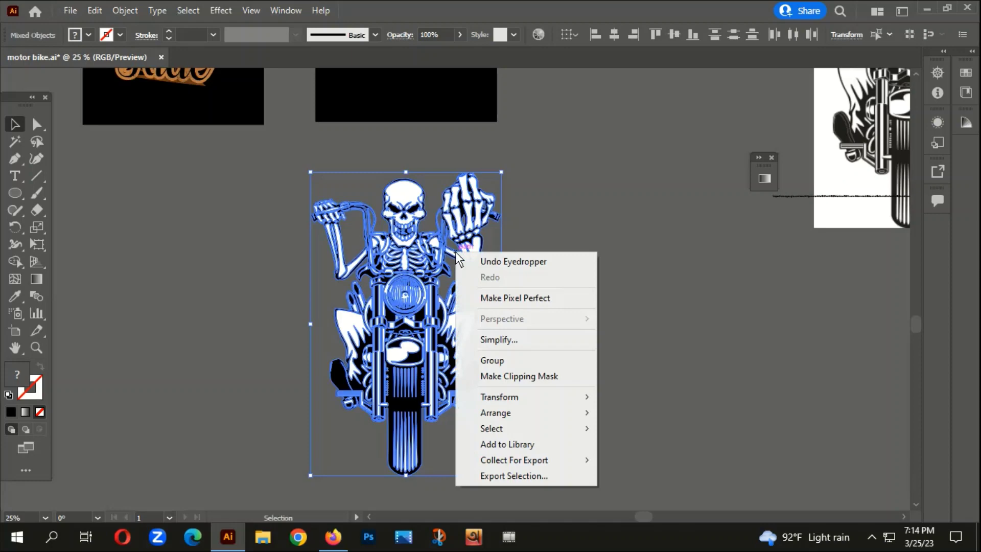
pyautogui.click(499, 360)
pyautogui.click(582, 342)
# Move the grouped rider up onto the black artboard, over the sunburst circle.
pyautogui.scroll(-1, 584, 341)
pyautogui.moveTo(620, 241); pyautogui.dragTo(611, 315)
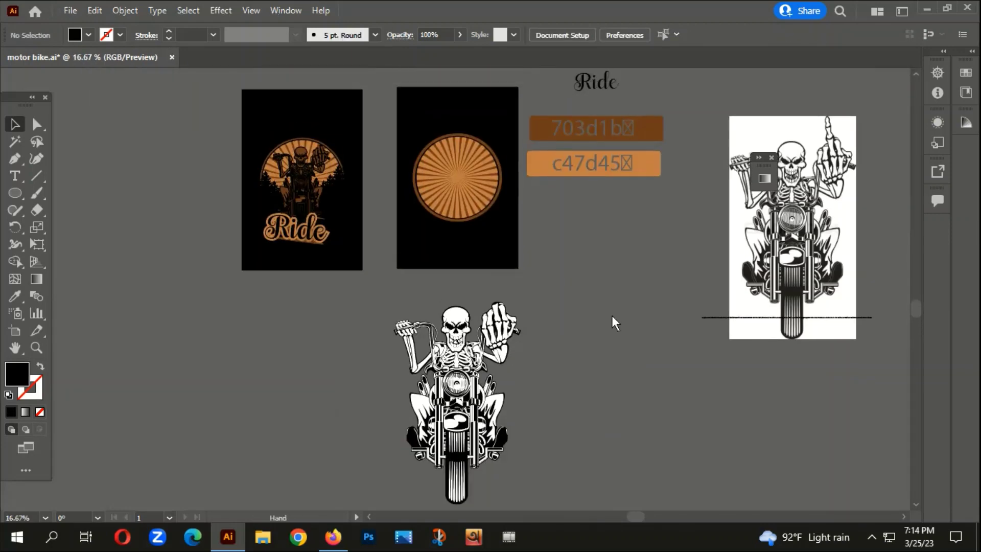
pyautogui.scroll(1, 503, 354)
pyautogui.moveTo(467, 431); pyautogui.dragTo(478, 203)
pyautogui.moveTo(589, 145); pyautogui.dragTo(562, 327)
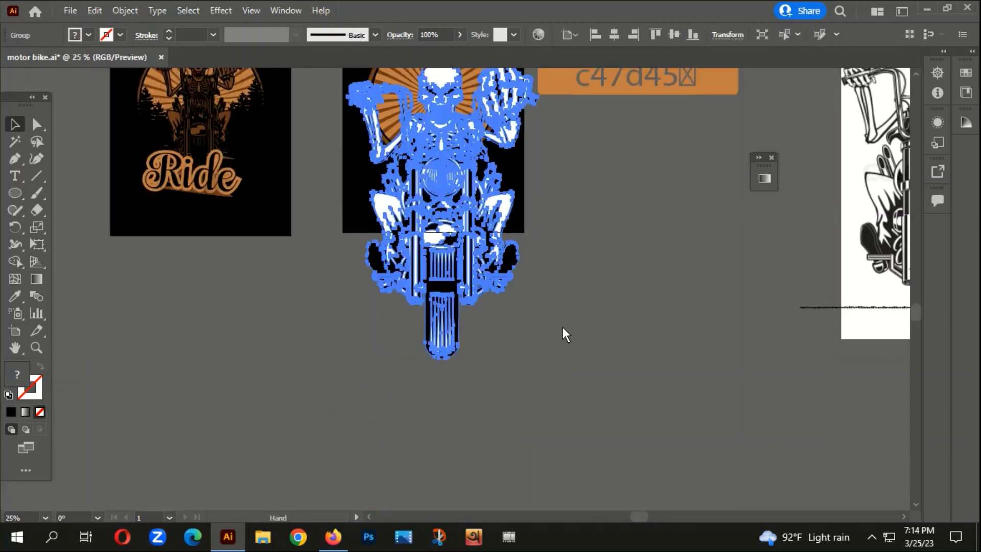
pyautogui.scroll(5, 476, 301)
pyautogui.scroll(1, 526, 409)
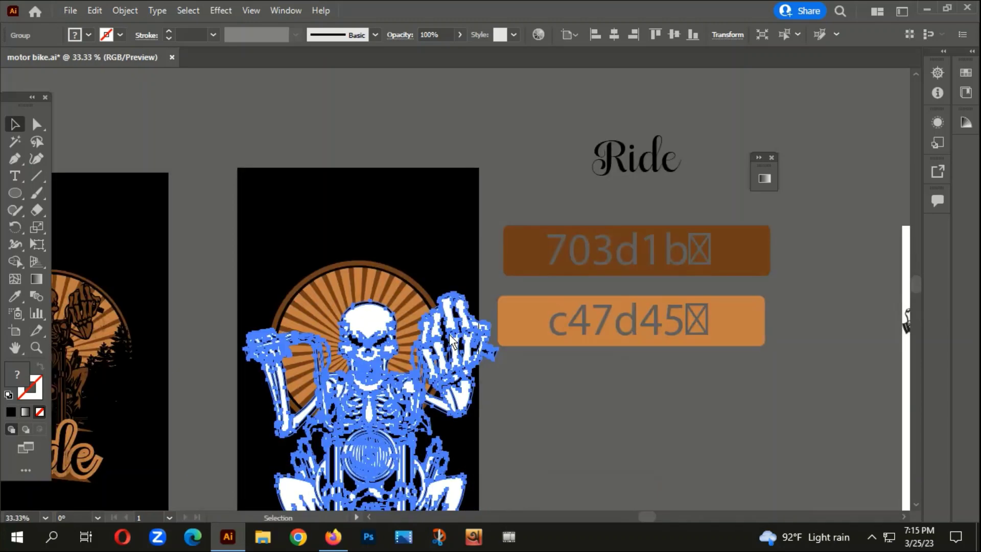
# Scale the rider group down proportionally so that it is narrower than the sunburst circle.
pyautogui.moveTo(528, 416); pyautogui.dragTo(546, 237)
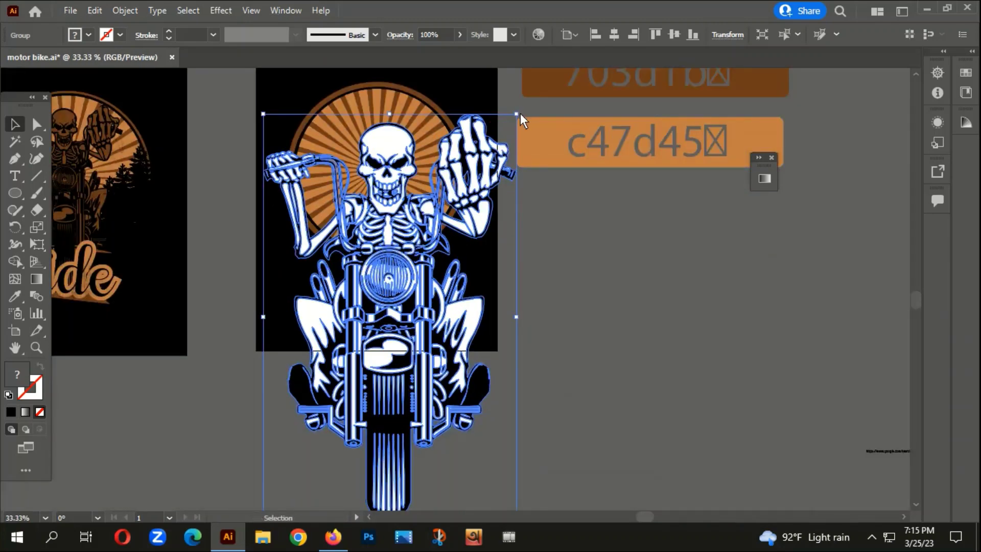
pyautogui.moveTo(518, 114); pyautogui.dragTo(465, 203)
pyautogui.moveTo(535, 374); pyautogui.dragTo(579, 268)
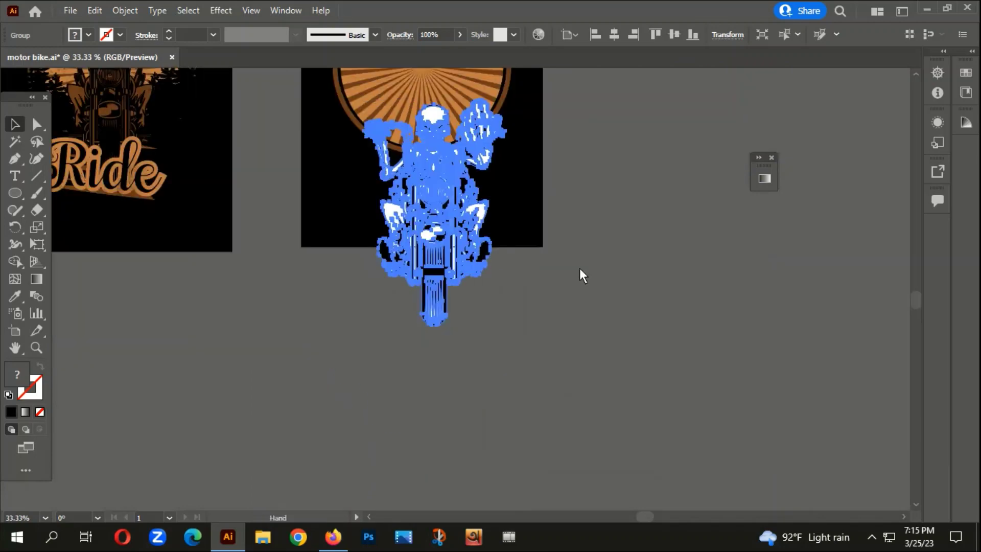
# Move the rider group off the black artboard to the empty space below it and ungroup it.
pyautogui.moveTo(456, 197); pyautogui.dragTo(358, 399)
pyautogui.scroll(-3, 556, 308)
pyautogui.scroll(2, 311, 353)
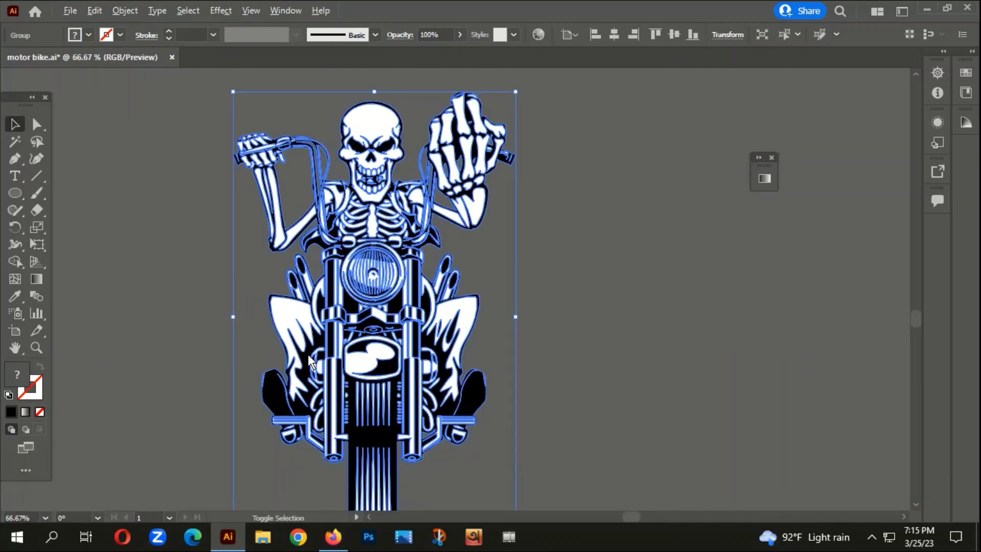
pyautogui.rightClick(288, 273)
pyautogui.click(342, 145)
pyautogui.click(514, 309)
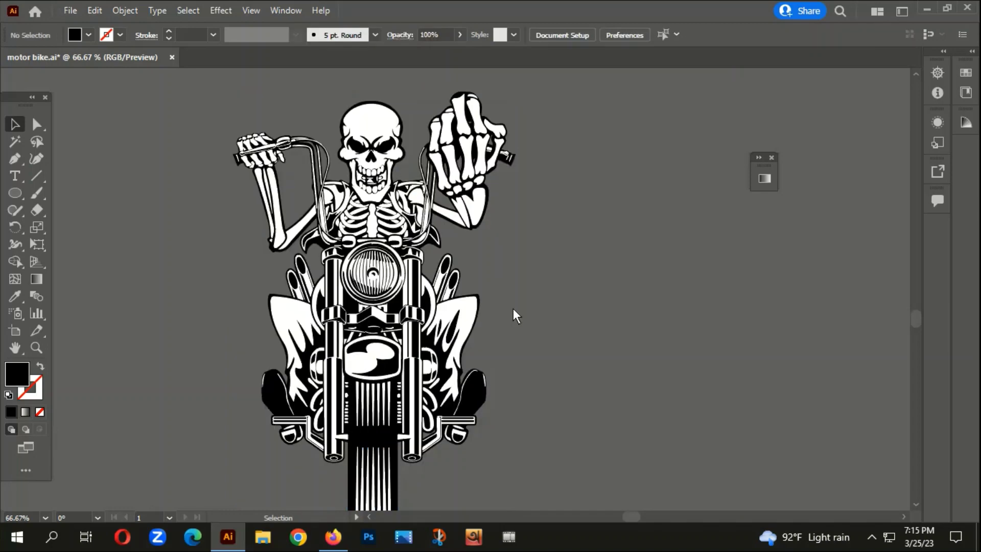
# Select all of the rider's white shapes with the Magic Wand and group them.
pyautogui.scroll(1, 403, 180)
pyautogui.click(14, 142)
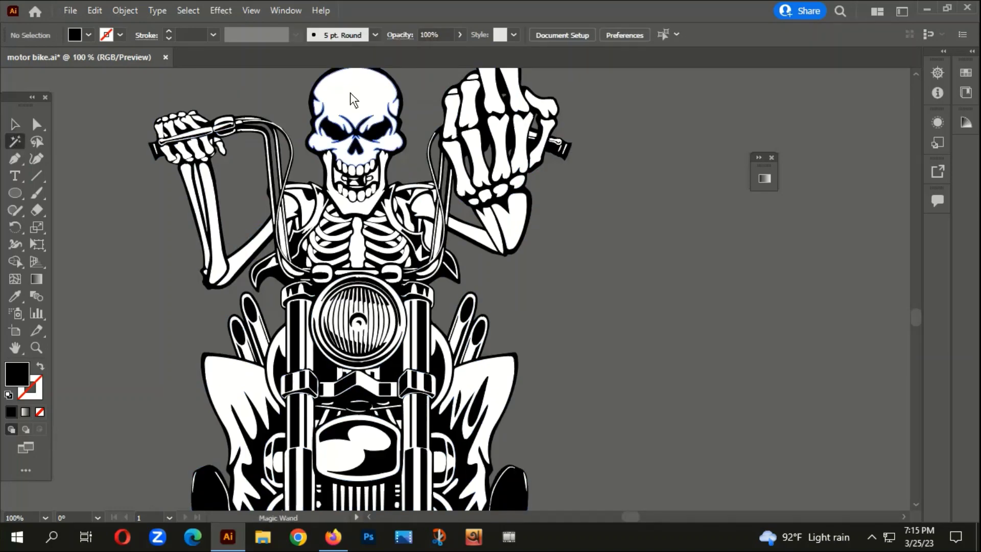
pyautogui.click(329, 98)
pyautogui.press('v')
pyautogui.scroll(-3, 388, 240)
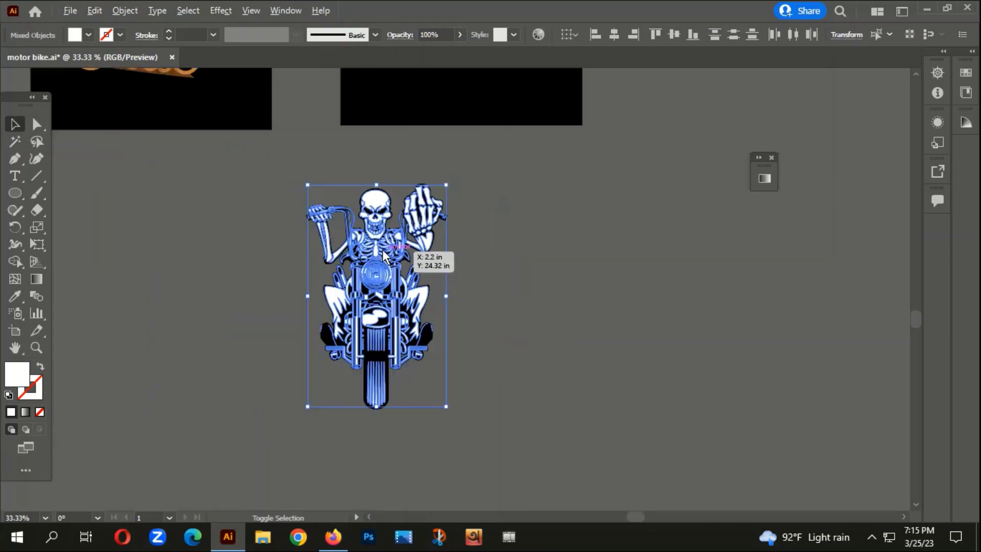
pyautogui.rightClick(378, 214)
pyautogui.click(433, 319)
pyautogui.scroll(2, 403, 270)
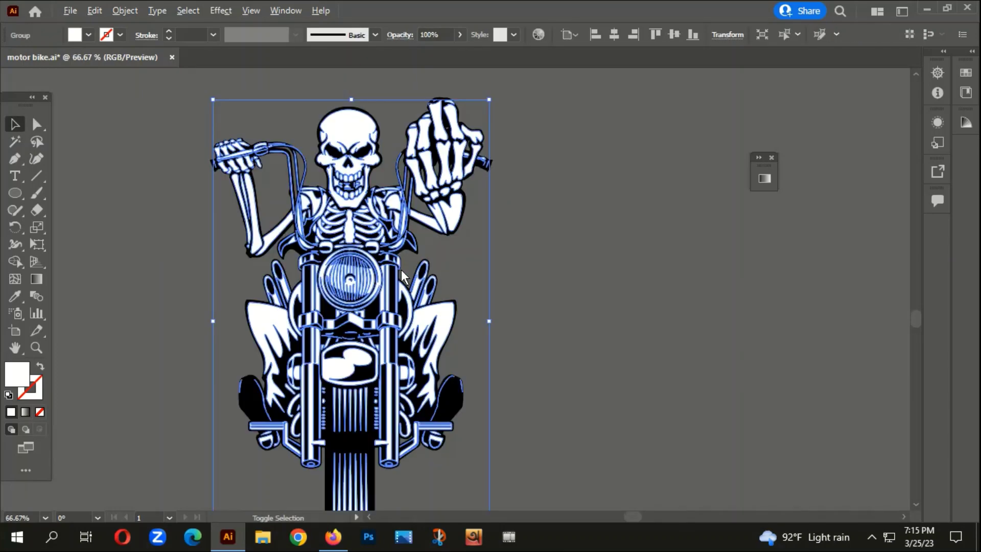
pyautogui.click(15, 141)
pyautogui.scroll(1, 243, 423)
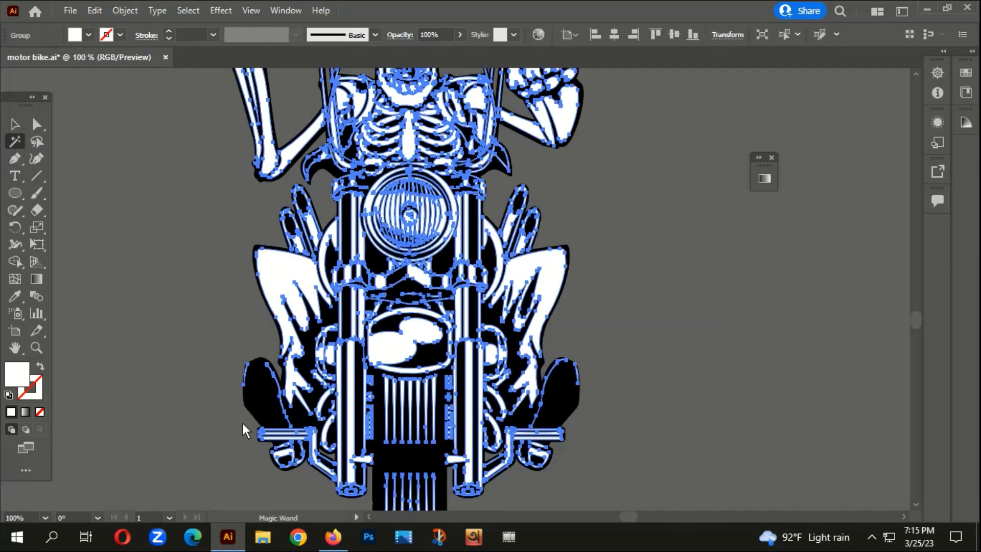
pyautogui.click(268, 398)
pyautogui.click(15, 124)
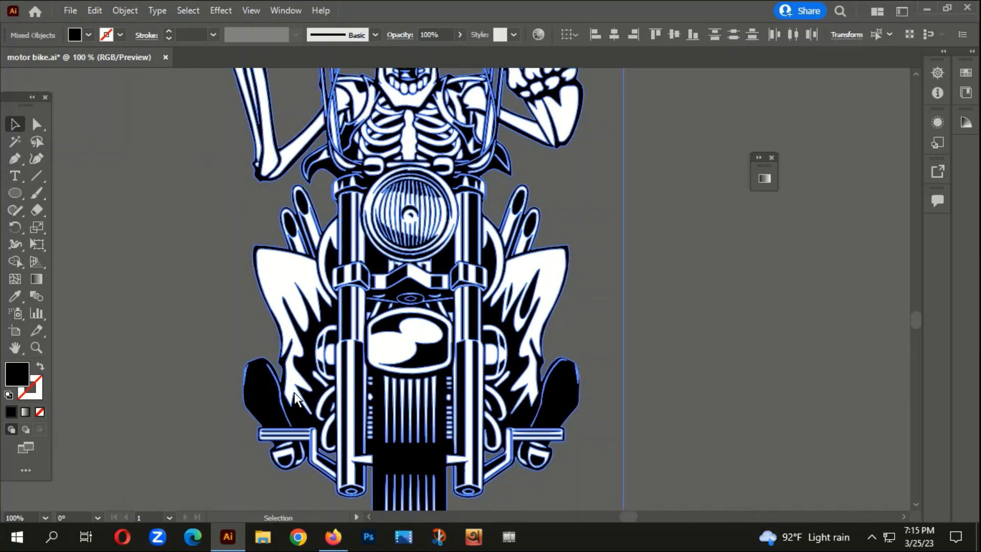
pyautogui.scroll(-1, 301, 390)
pyautogui.scroll(-5, 338, 286)
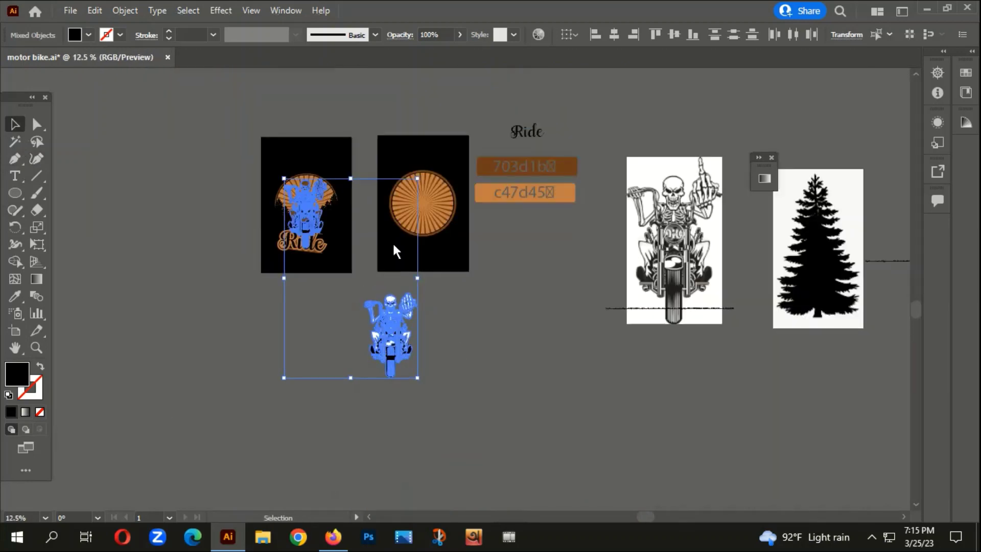
pyautogui.click(508, 333)
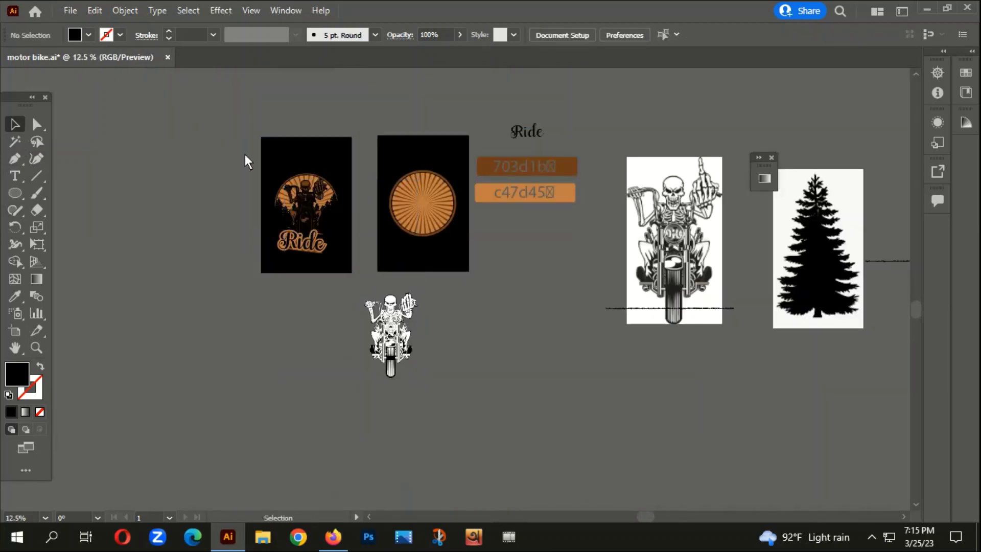
# Hide the finished Ride reference design together with its black background.
pyautogui.moveTo(335, 245); pyautogui.dragTo(339, 248)
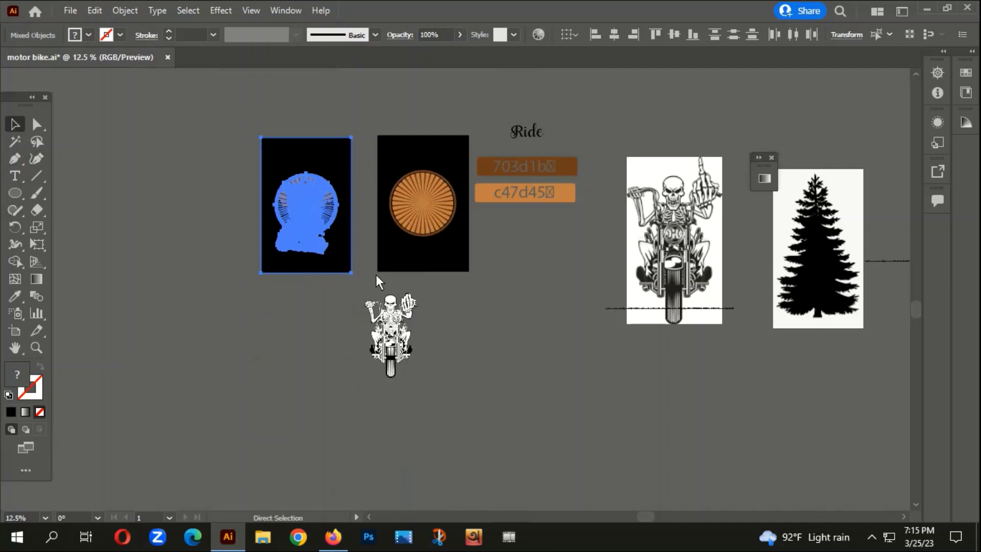
pyautogui.press('Delete')
# Select all of the rider's black shapes with the Magic Wand and group them separately from the white ones.
pyautogui.scroll(2, 416, 377)
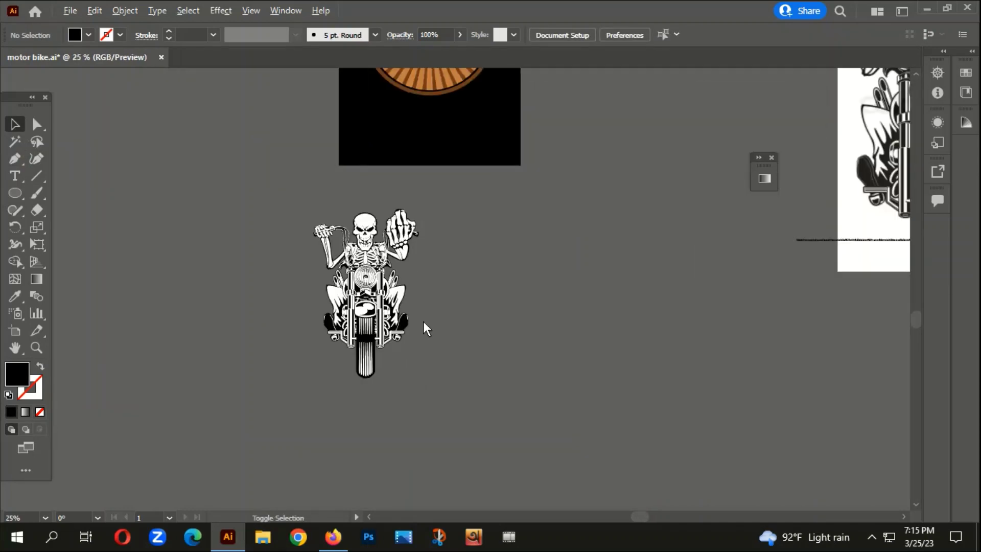
pyautogui.scroll(3, 423, 321)
pyautogui.click(15, 141)
pyautogui.scroll(2, 252, 397)
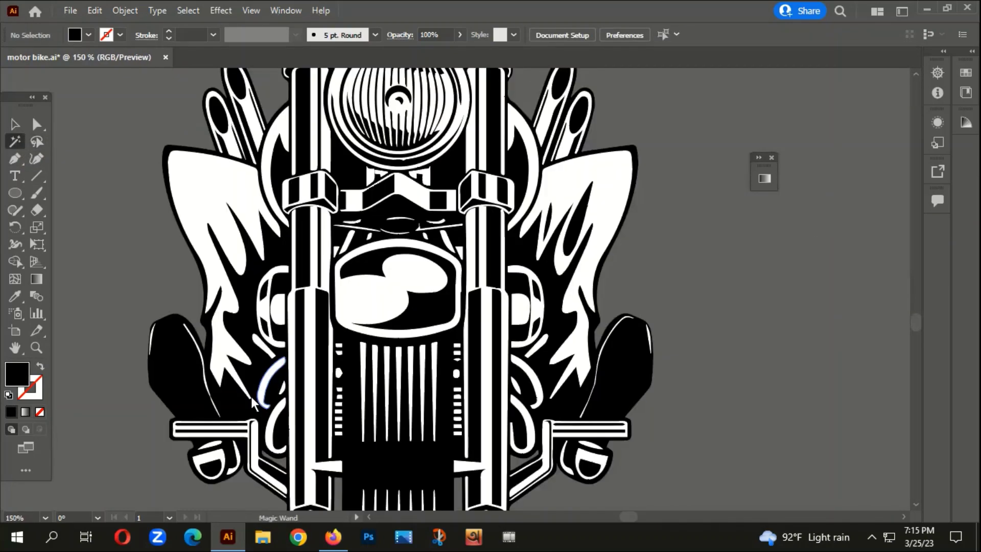
pyautogui.click(252, 396)
pyautogui.click(14, 125)
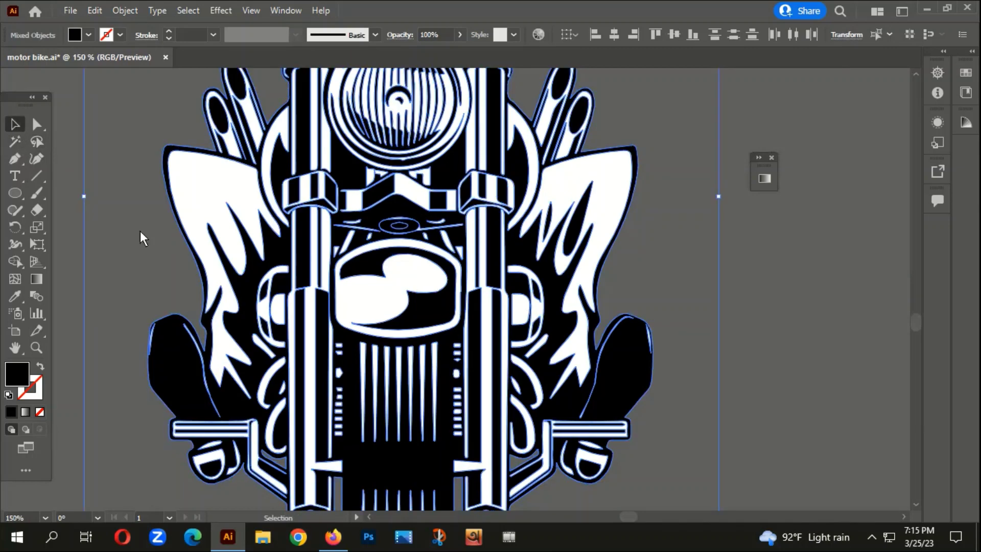
pyautogui.rightClick(146, 235)
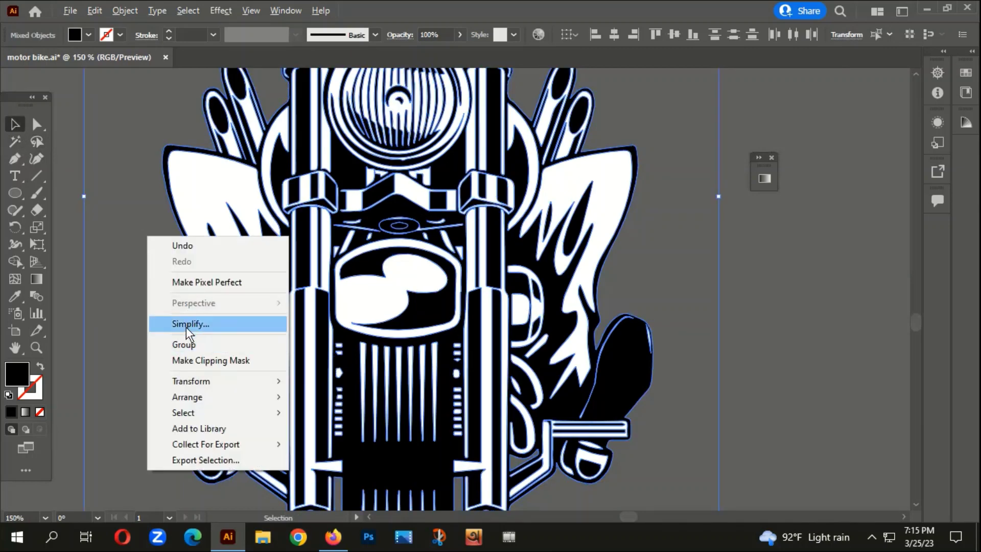
pyautogui.click(185, 344)
pyautogui.scroll(-4, 215, 352)
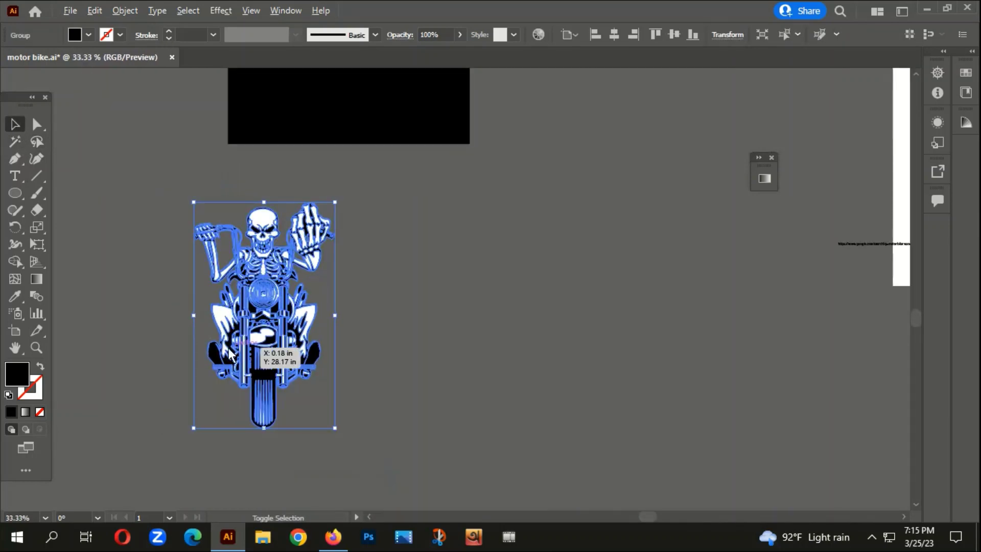
pyautogui.scroll(2, 179, 309)
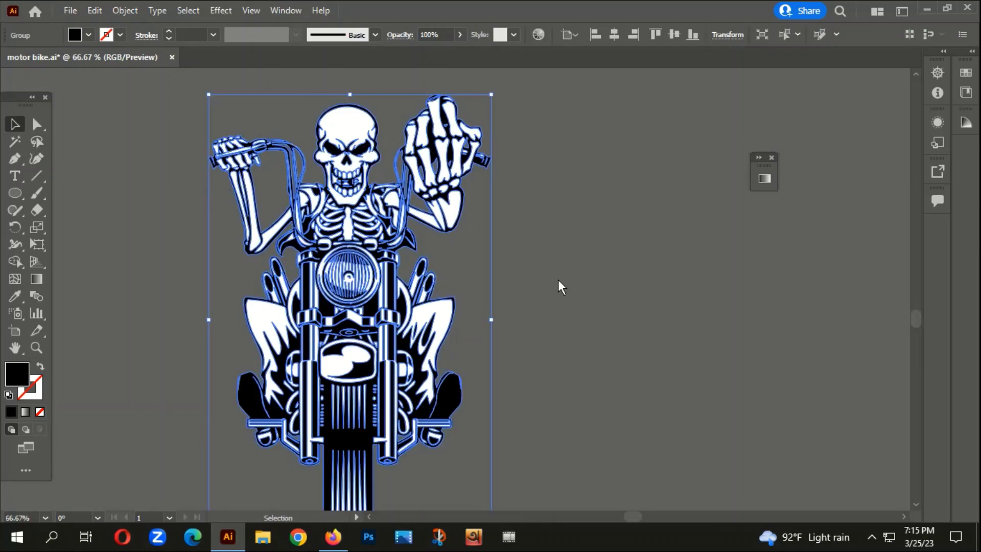
pyautogui.click(566, 289)
# Show all hidden objects to bring back the Ride reference design.
pyautogui.scroll(-4, 581, 357)
pyautogui.moveTo(714, 262); pyautogui.dragTo(575, 289)
pyautogui.scroll(-1, 678, 317)
pyautogui.press('alt')
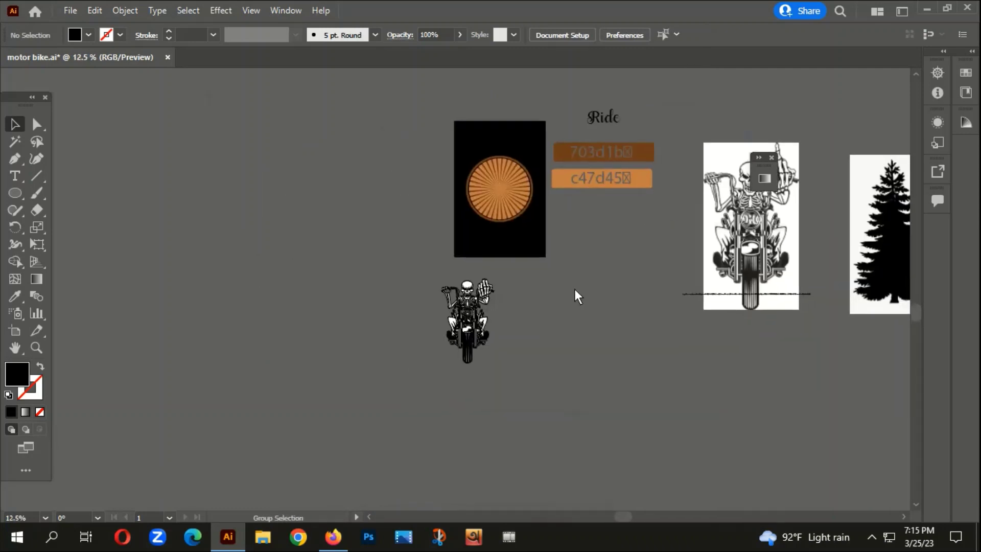
pyautogui.hotkey('ctrl', 'alt', '3')
pyautogui.click(580, 359)
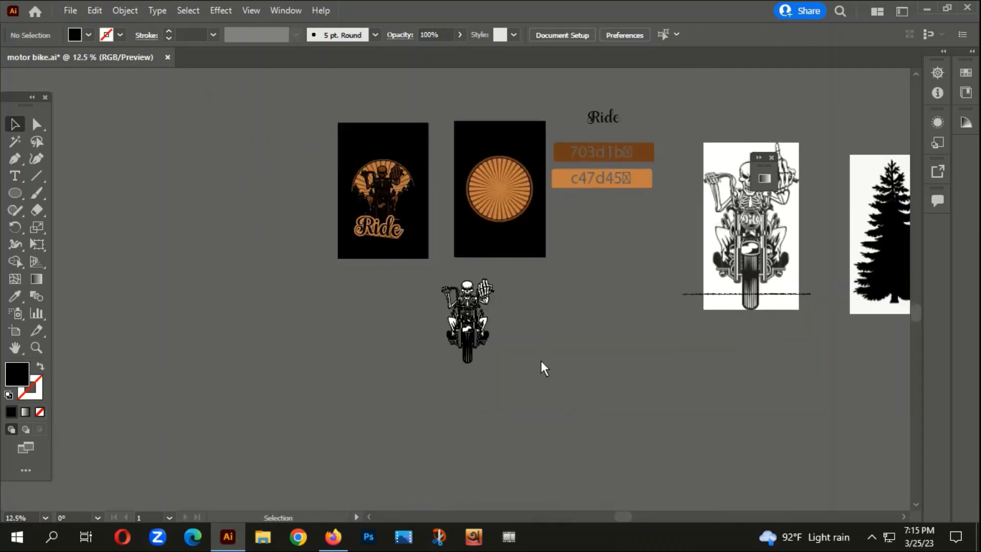
# Recolor the rider's group of white shapes with the dark brown sampled from the 703d1b color bar.
pyautogui.scroll(1, 496, 305)
pyautogui.scroll(1, 495, 306)
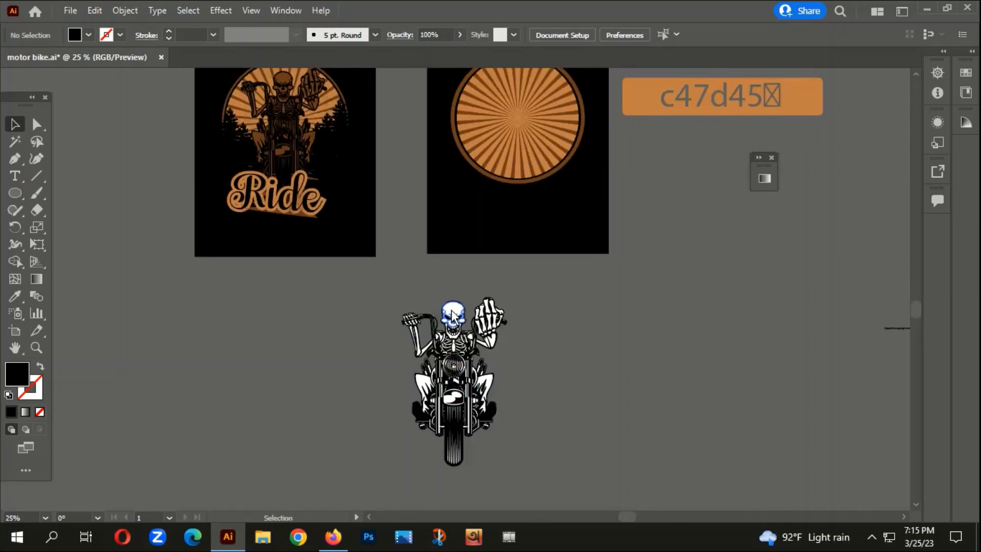
pyautogui.click(451, 315)
pyautogui.scroll(3, 461, 321)
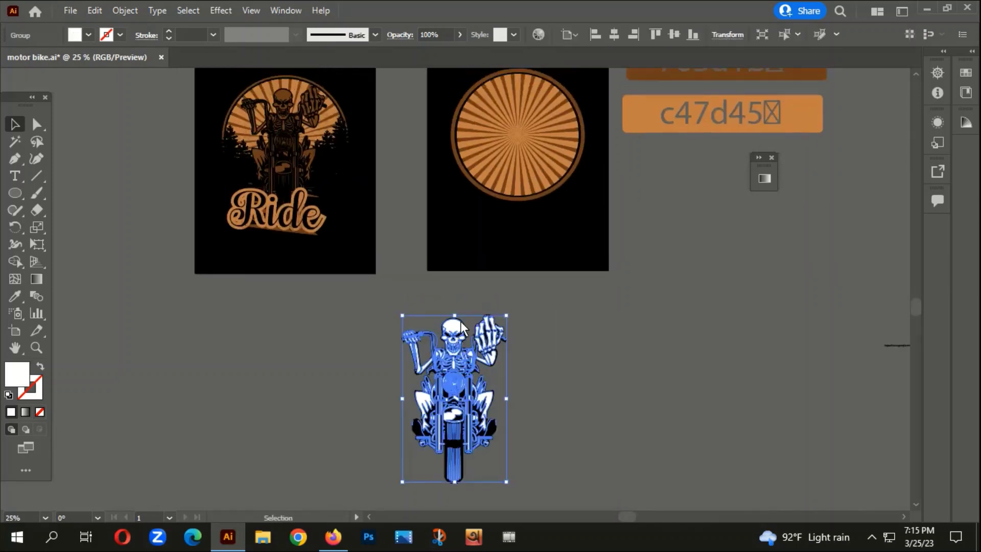
pyautogui.press('i')
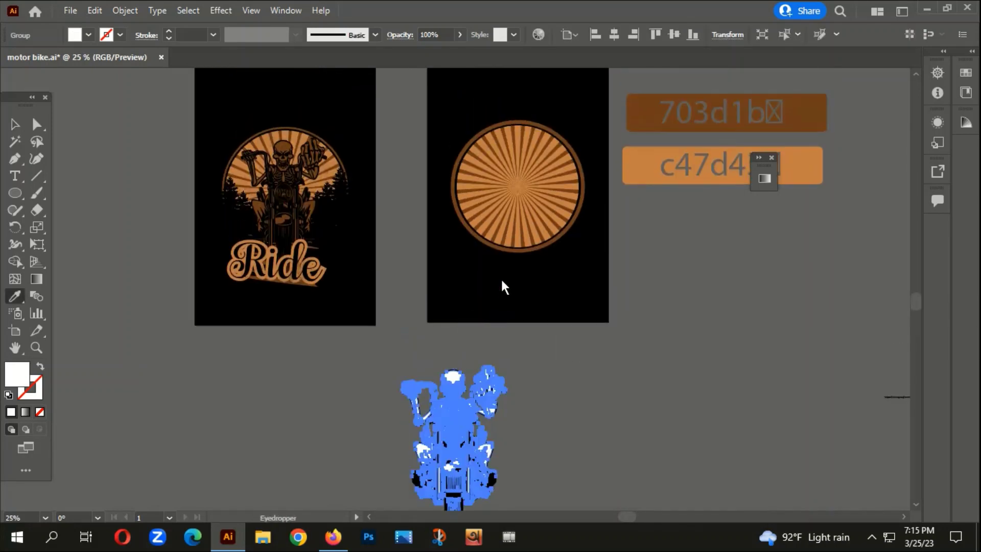
pyautogui.click(639, 117)
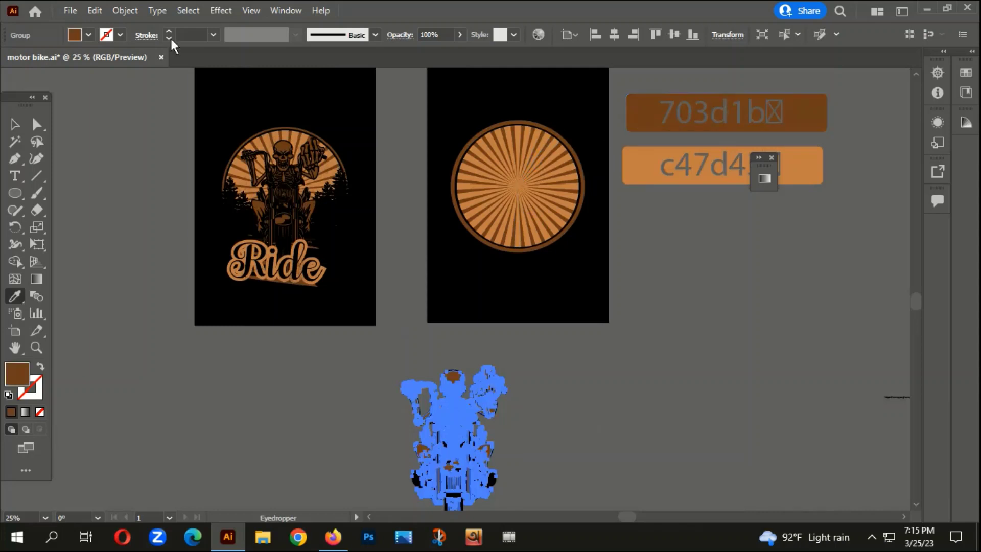
pyautogui.click(651, 156)
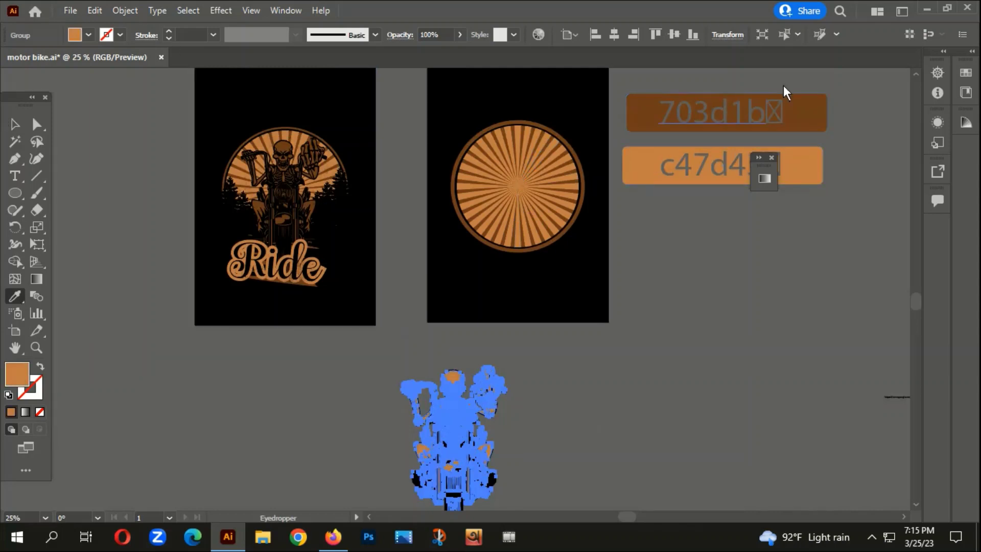
pyautogui.click(651, 109)
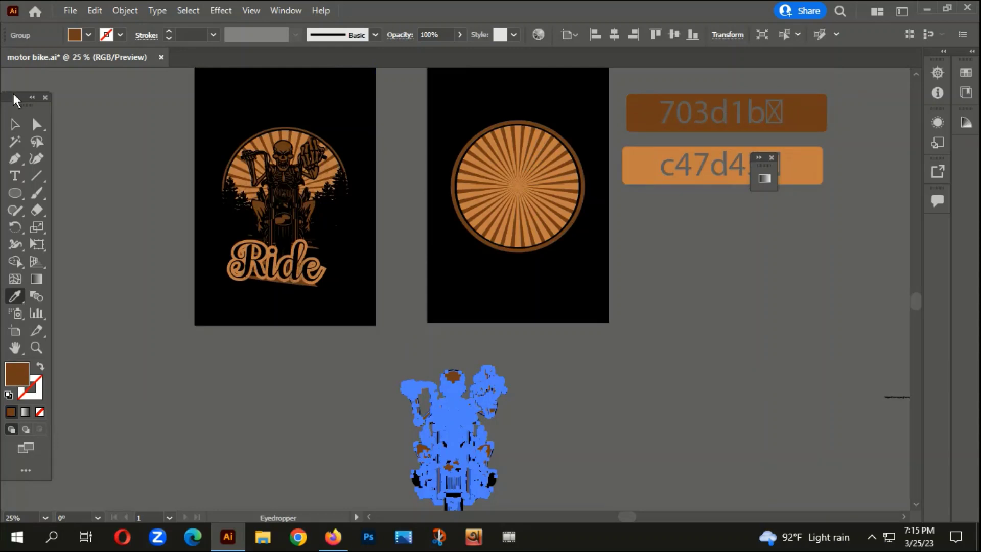
pyautogui.click(15, 124)
pyautogui.click(640, 461)
pyautogui.moveTo(641, 461); pyautogui.dragTo(591, 404)
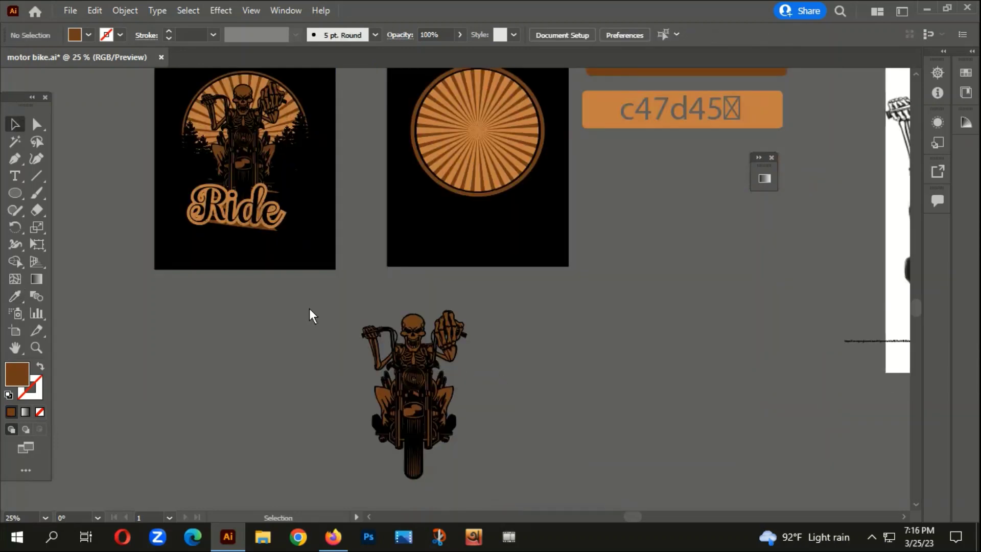
# Select the whole recolored rider and group its brown and black parts together.
pyautogui.moveTo(308, 308); pyautogui.dragTo(490, 496)
pyautogui.rightClick(454, 342)
pyautogui.click(492, 214)
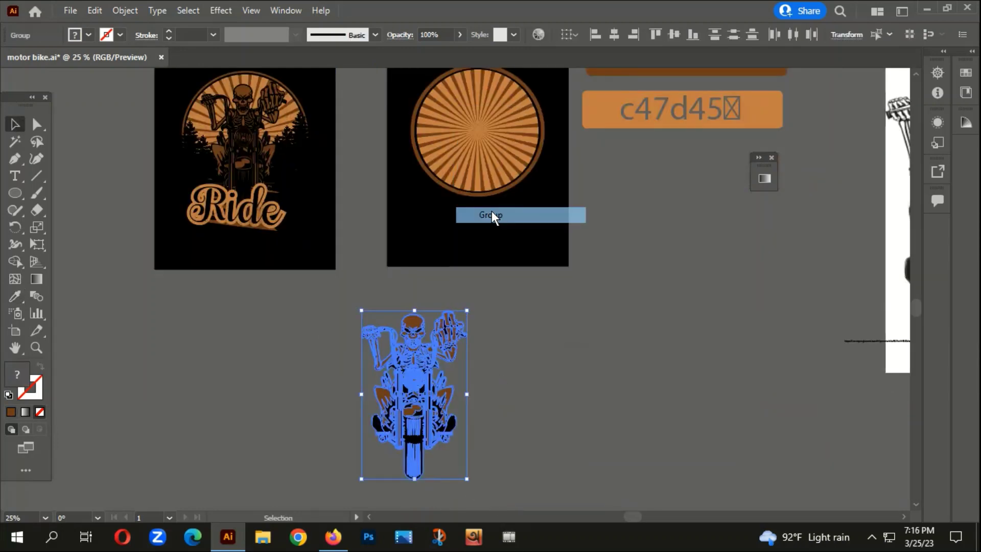
pyautogui.click(570, 260)
# Move the grouped brown rider onto the black artboard, over the sunburst circle.
pyautogui.moveTo(568, 259); pyautogui.dragTo(541, 338)
pyautogui.moveTo(371, 464); pyautogui.dragTo(430, 242)
pyautogui.scroll(3, 447, 218)
# Scale the rider down slightly and center it on the sunburst, with the head inside the circle and the front wheel extending below it.
pyautogui.moveTo(596, 84); pyautogui.dragTo(576, 113)
pyautogui.moveTo(466, 283); pyautogui.dragTo(485, 230)
pyautogui.scroll(-2, 468, 265)
pyautogui.click(536, 308)
pyautogui.scroll(2, 484, 253)
pyautogui.click(569, 418)
pyautogui.moveTo(441, 428); pyautogui.dragTo(443, 397)
pyautogui.scroll(-2, 443, 397)
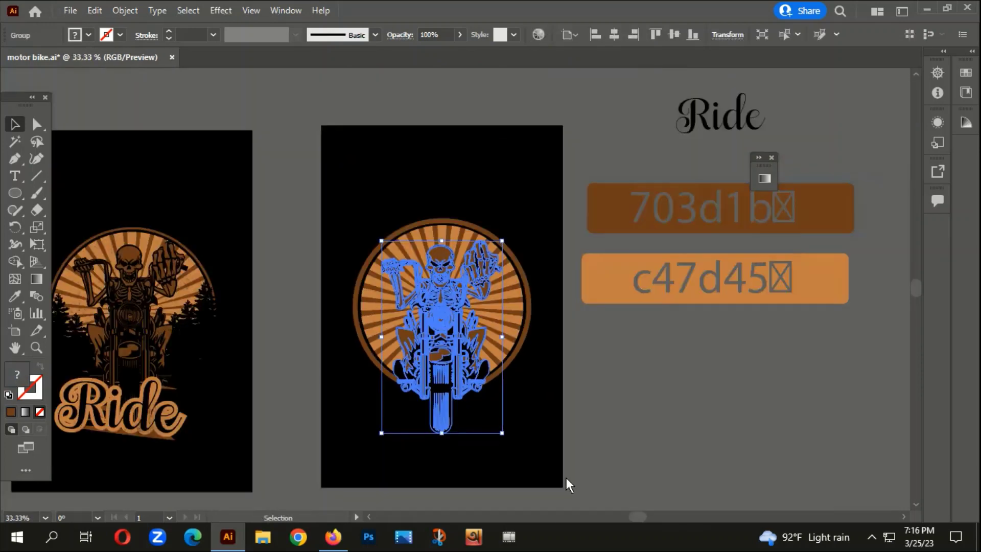
pyautogui.click(567, 477)
pyautogui.moveTo(565, 439); pyautogui.dragTo(559, 379)
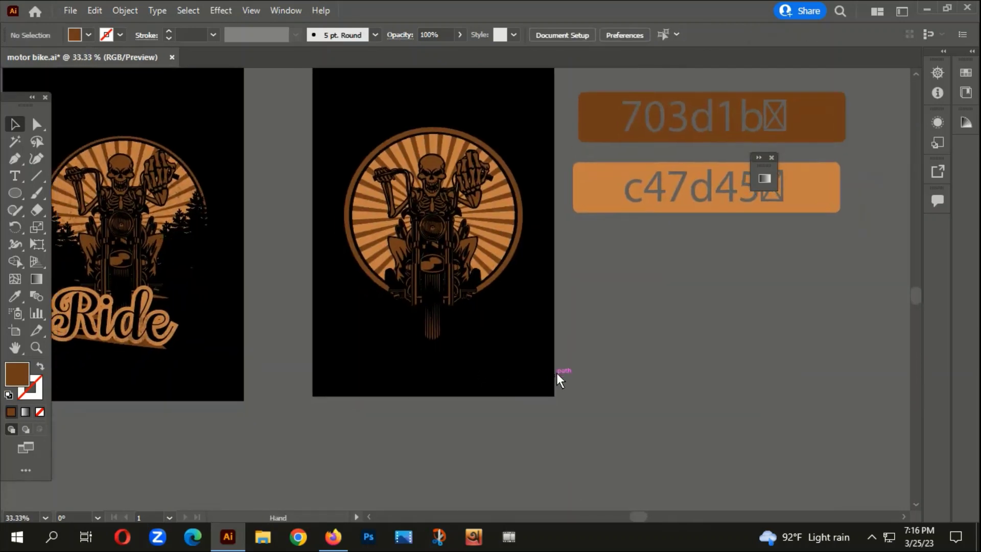
pyautogui.moveTo(479, 360); pyautogui.dragTo(510, 319)
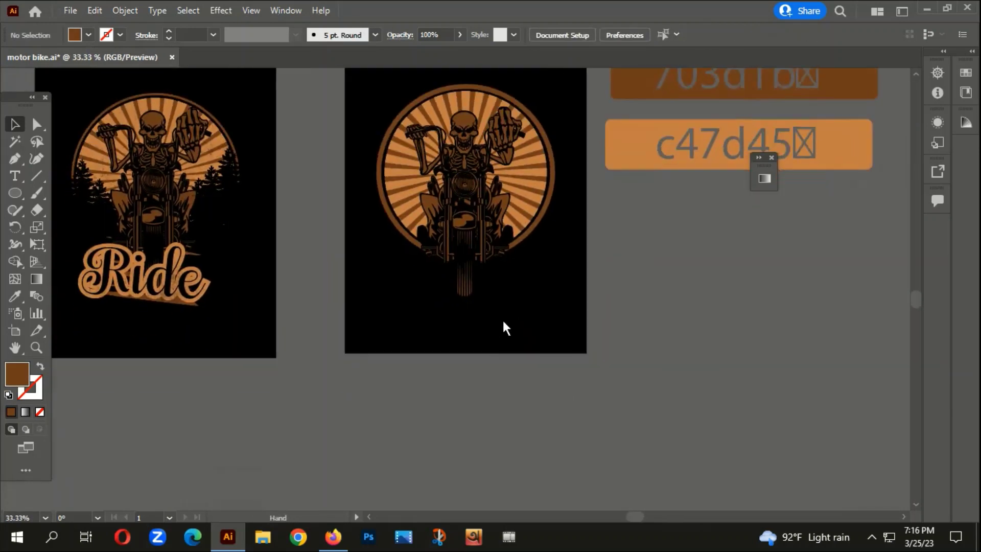
# Move the pine tree image to the empty space below the artboards.
pyautogui.scroll(-3, 360, 461)
pyautogui.moveTo(613, 419); pyautogui.dragTo(673, 311)
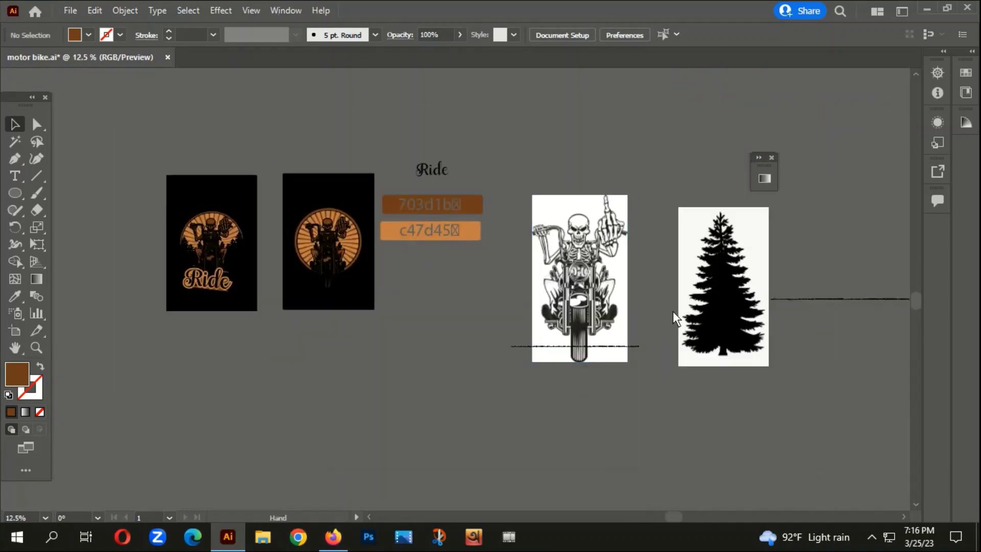
pyautogui.moveTo(786, 324); pyautogui.dragTo(752, 289)
pyautogui.moveTo(701, 222); pyautogui.dragTo(235, 393)
# Trace the pine tree image with the default Image Trace preset, expand the result and ungroup it.
pyautogui.scroll(2, 235, 393)
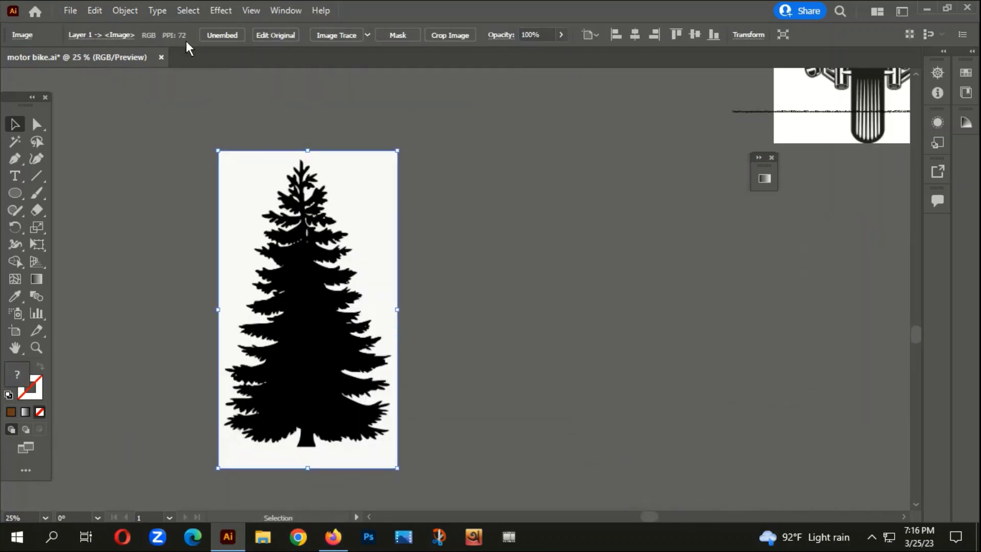
pyautogui.click(323, 35)
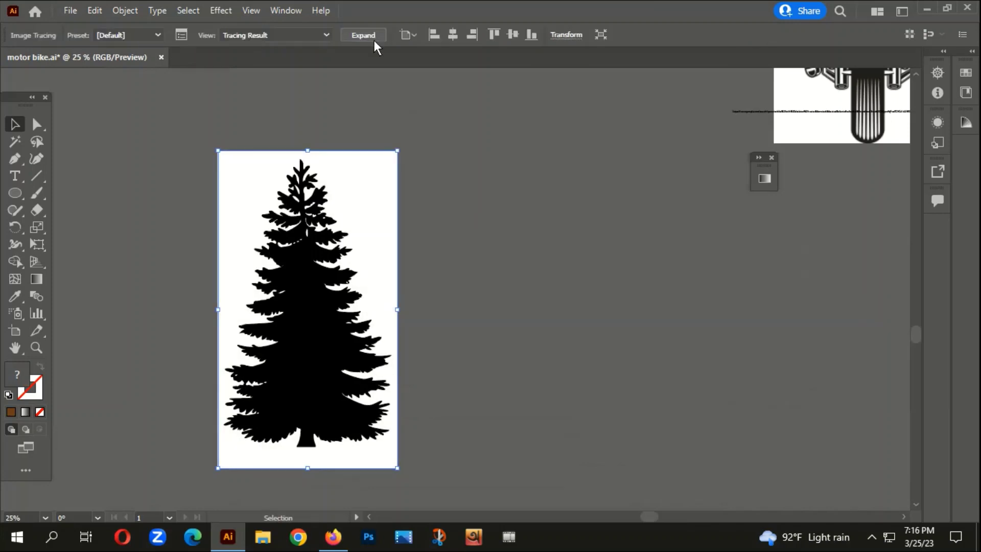
pyautogui.click(367, 34)
pyautogui.rightClick(360, 156)
pyautogui.click(406, 275)
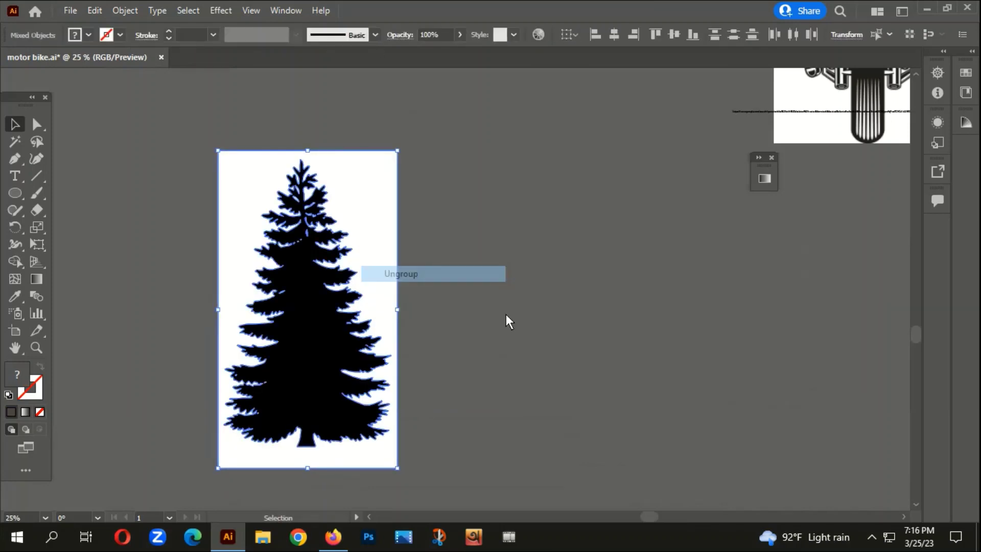
# Select the white areas of the traced tree with the Magic Wand and delete them.
pyautogui.click(15, 142)
pyautogui.click(357, 181)
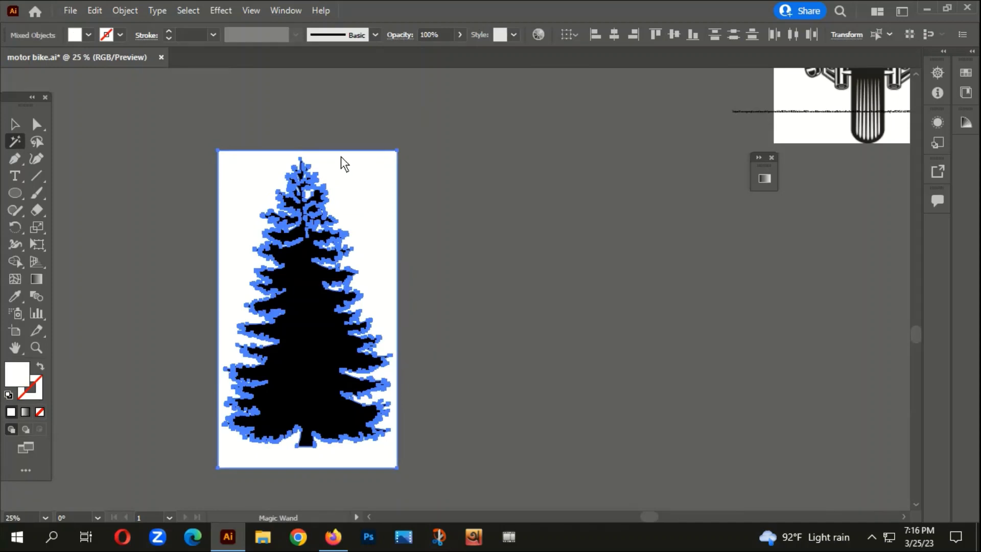
pyautogui.click(15, 125)
pyautogui.press('Delete')
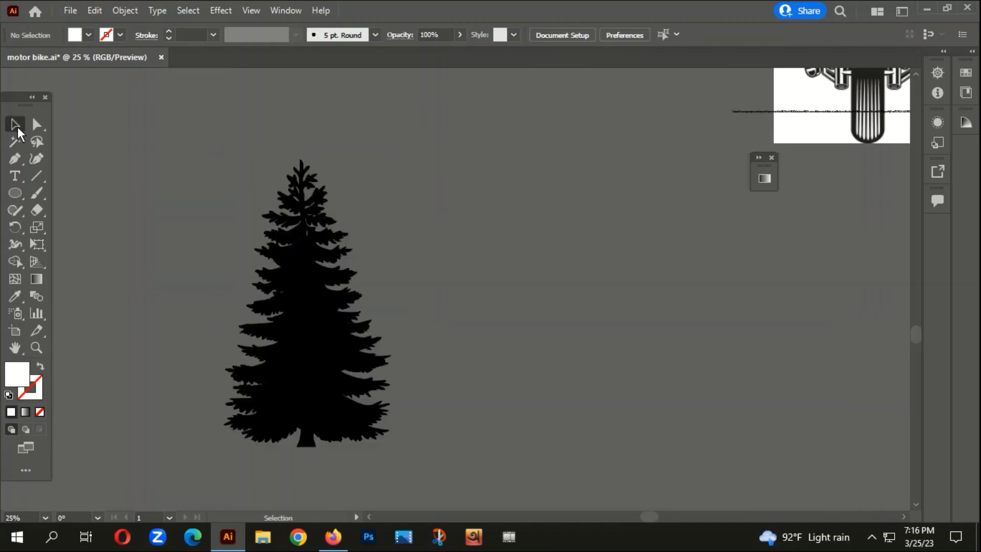
# Move the black pine tree over the rider artwork and place it behind the rider group by cutting and pasting in back.
pyautogui.scroll(-2, 324, 336)
pyautogui.scroll(1, 380, 356)
pyautogui.moveTo(316, 377); pyautogui.dragTo(361, 225)
pyautogui.scroll(3, 370, 195)
pyautogui.scroll(3, 377, 252)
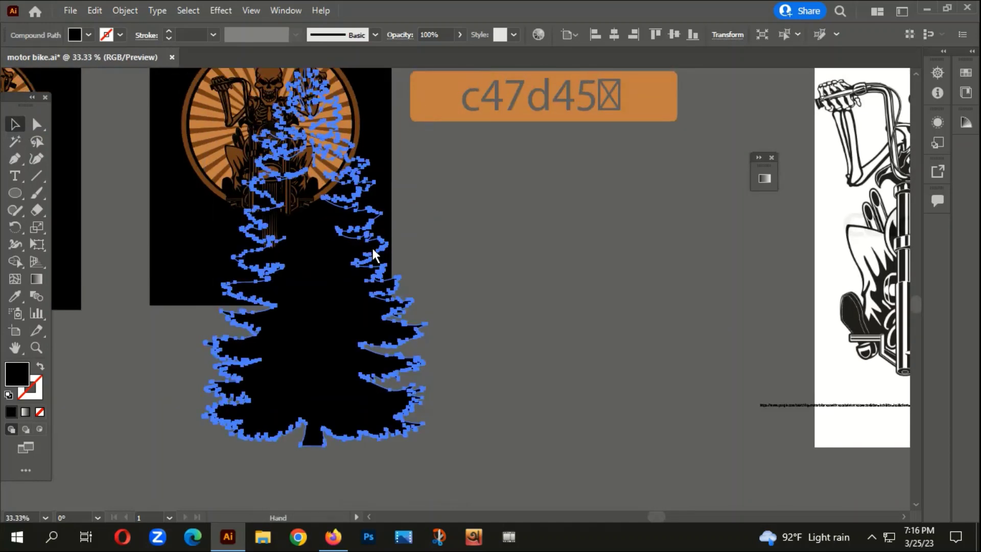
pyautogui.hotkey('ctrl', 'x')
pyautogui.click(276, 272)
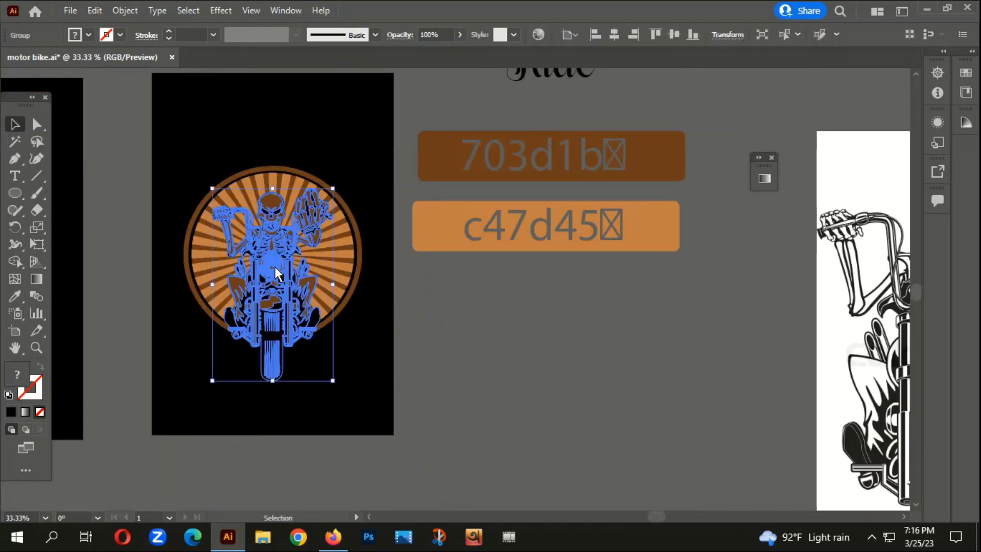
pyautogui.hotkey('ctrl', 'b')
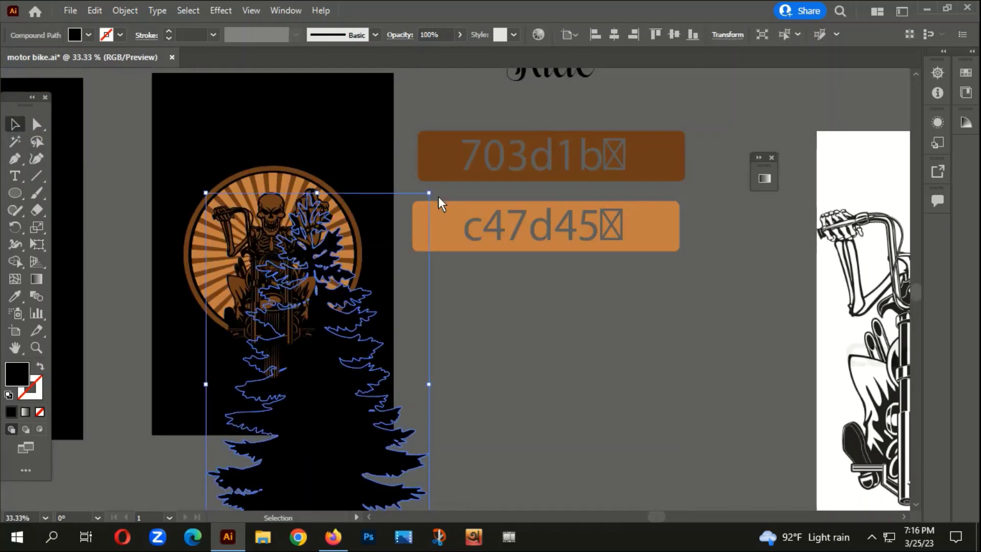
# Scale the pine tree down and position it beside the rider at the sunburst's right edge.
pyautogui.moveTo(430, 193); pyautogui.dragTo(353, 320)
pyautogui.moveTo(383, 320); pyautogui.dragTo(403, 413)
pyautogui.click(379, 439)
pyautogui.scroll(1, 360, 455)
pyautogui.moveTo(332, 472); pyautogui.dragTo(382, 345)
pyautogui.moveTo(439, 221); pyautogui.dragTo(426, 233)
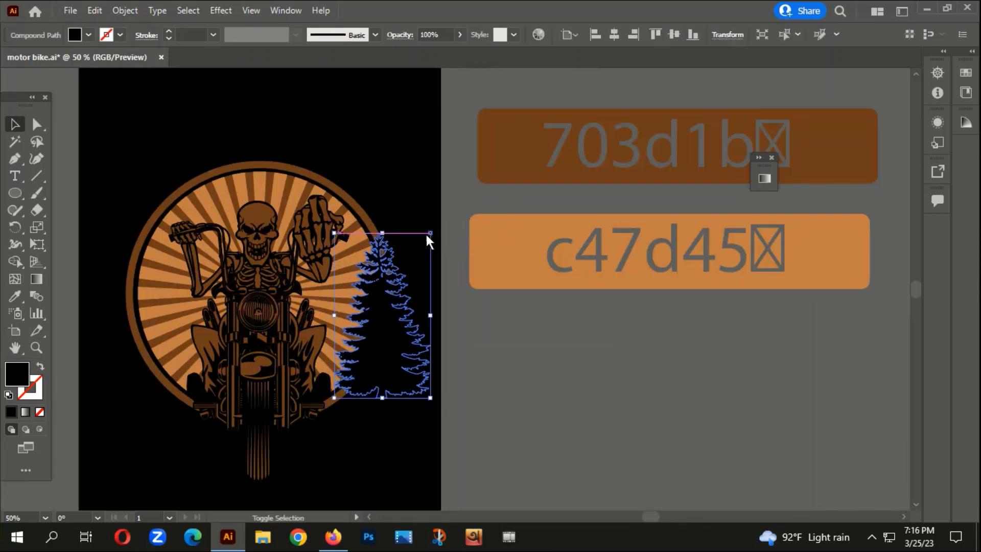
pyautogui.scroll(2, 395, 266)
# Duplicate the pine tree twice toward the rider, forming a row of three trees stepping down from the sunburst's edge.
pyautogui.moveTo(365, 303); pyautogui.dragTo(234, 449)
pyautogui.scroll(-1, 293, 409)
pyautogui.click(435, 440)
pyautogui.scroll(-3, 572, 283)
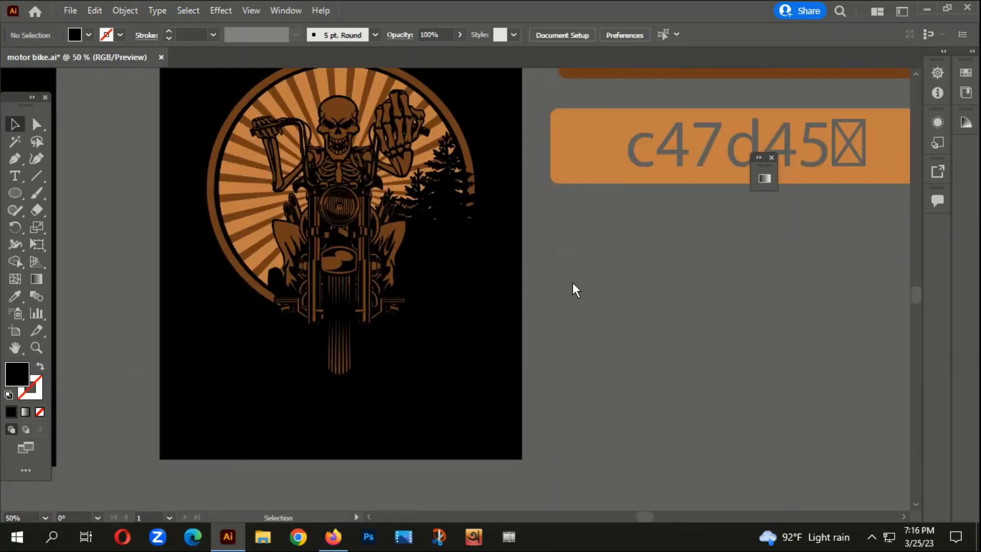
pyautogui.moveTo(539, 327); pyautogui.dragTo(451, 343)
pyautogui.scroll(3, 428, 265)
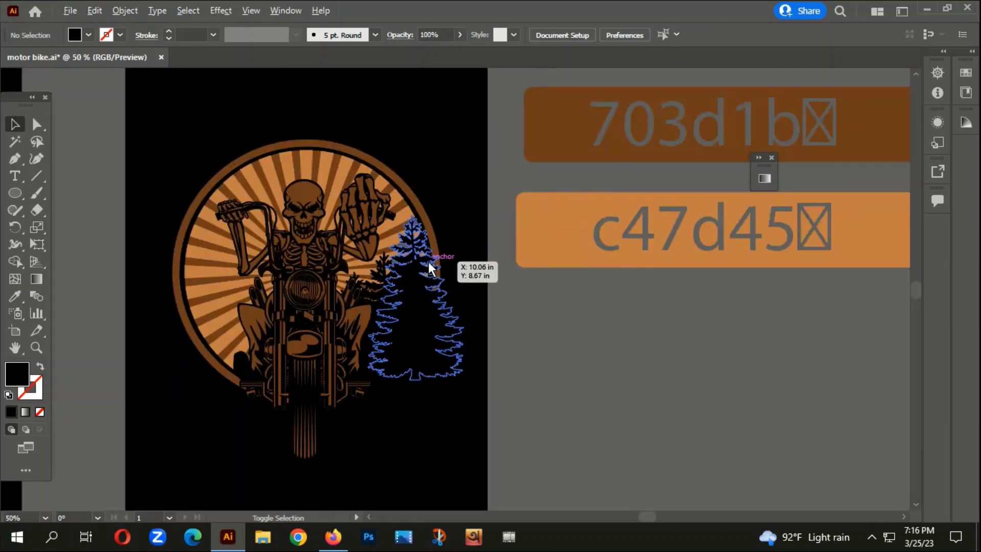
pyautogui.moveTo(416, 277); pyautogui.dragTo(392, 247)
pyautogui.scroll(2, 453, 352)
pyautogui.click(671, 293)
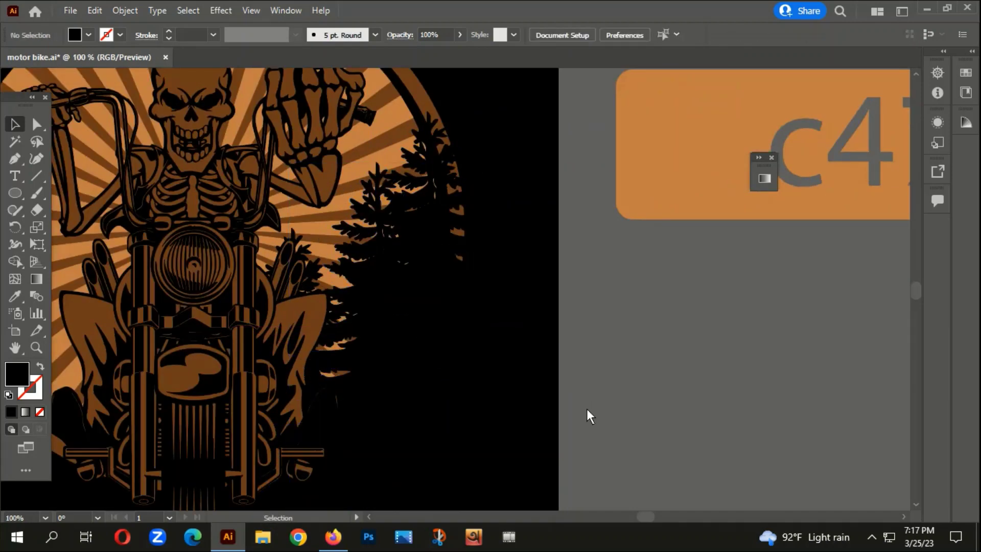
# Fine-tune the positions of the pine trees on the rider's right so they step down evenly toward the motorcycle.
pyautogui.moveTo(586, 408); pyautogui.dragTo(612, 358)
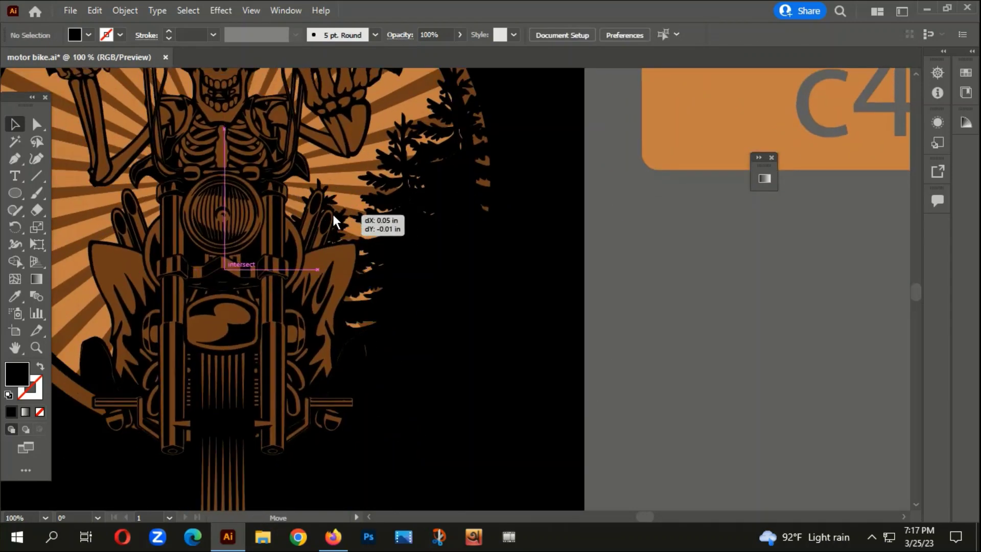
pyautogui.click(332, 213)
pyautogui.click(649, 309)
pyautogui.moveTo(339, 220); pyautogui.dragTo(359, 210)
pyautogui.moveTo(391, 170)
pyautogui.mouseDown()
pyautogui.moveTo(434, 130)
pyautogui.moveTo(387, 175)
pyautogui.mouseUp()
pyautogui.scroll(-4, 423, 229)
pyautogui.click(524, 332)
pyautogui.moveTo(465, 388); pyautogui.dragTo(498, 381)
pyautogui.scroll(1, 215, 276)
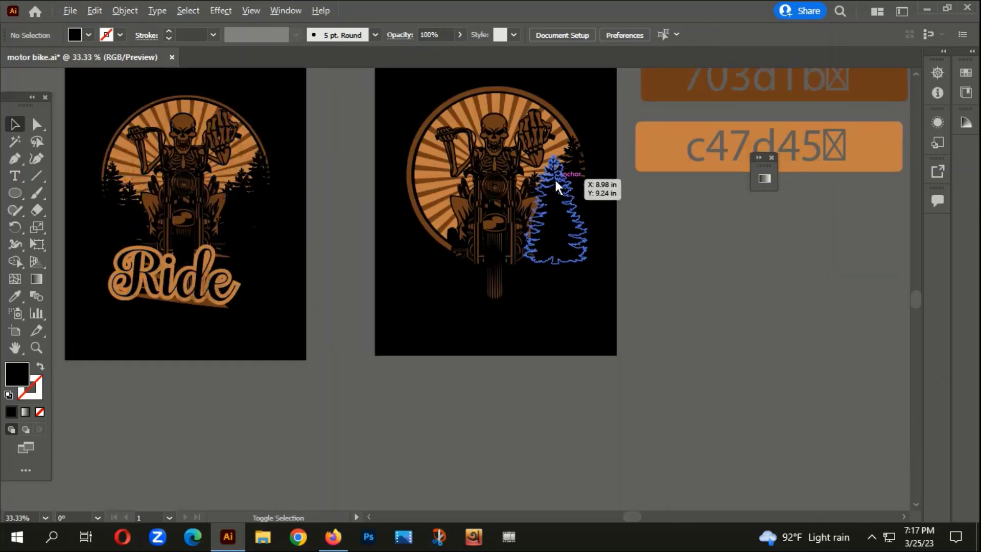
pyautogui.moveTo(554, 178); pyautogui.dragTo(483, 217)
pyautogui.scroll(2, 493, 197)
pyautogui.moveTo(654, 141); pyautogui.dragTo(656, 140)
pyautogui.keyDown('shift'); pyautogui.click(607, 148); pyautogui.keyUp('shift')
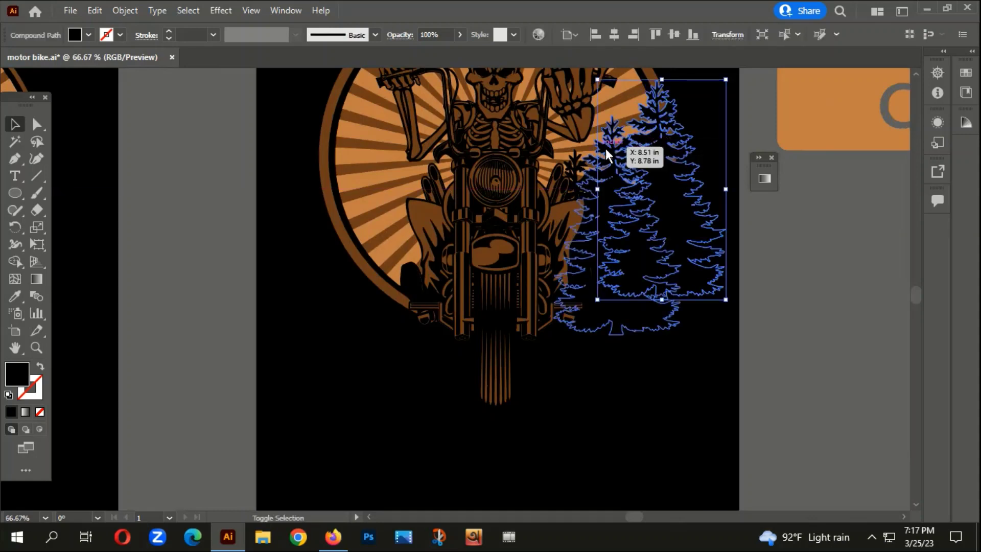
pyautogui.keyDown('shift'); pyautogui.click(576, 174); pyautogui.keyUp('shift')
pyautogui.rightClick(605, 156)
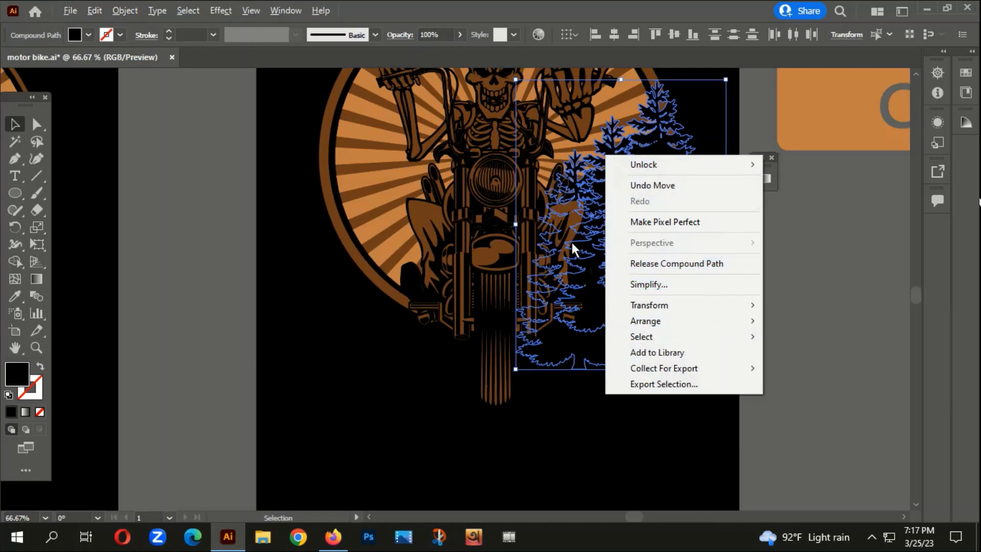
pyautogui.click(596, 271)
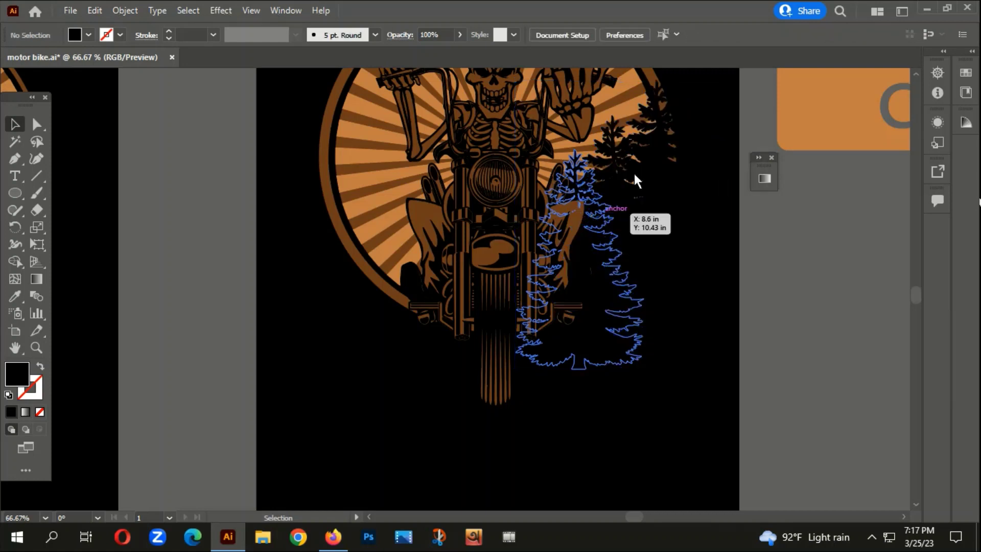
# Group the three pine trees on the rider's right side.
pyautogui.click(665, 139)
pyautogui.keyDown('shift'); pyautogui.click(611, 167); pyautogui.keyUp('shift')
pyautogui.keyDown('shift'); pyautogui.click(572, 168); pyautogui.keyUp('shift')
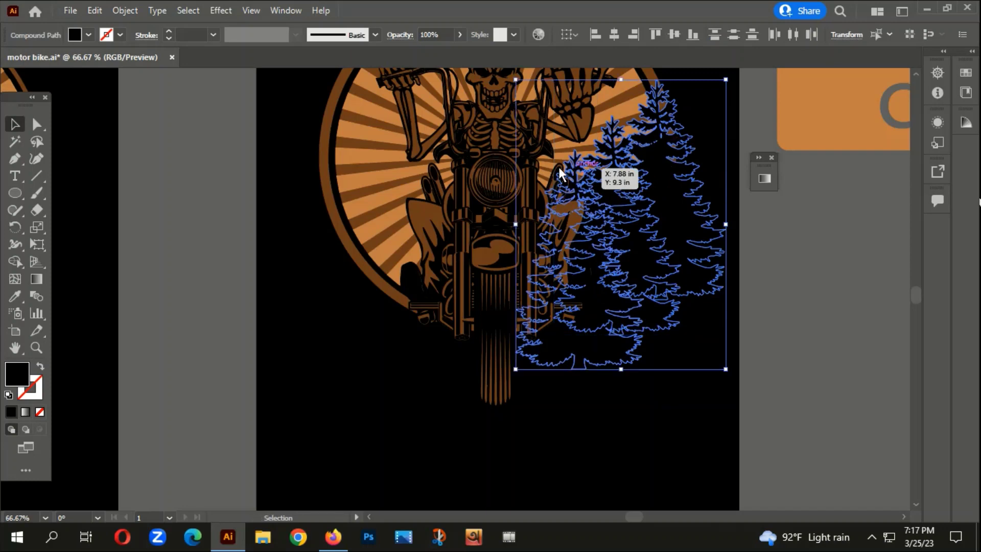
pyautogui.rightClick(582, 230)
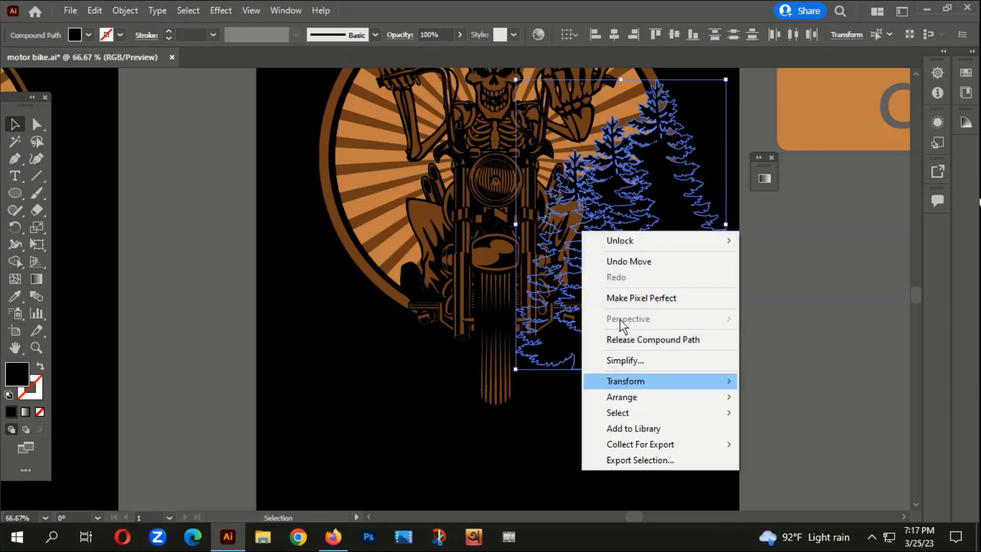
pyautogui.click(125, 11)
pyautogui.click(124, 11)
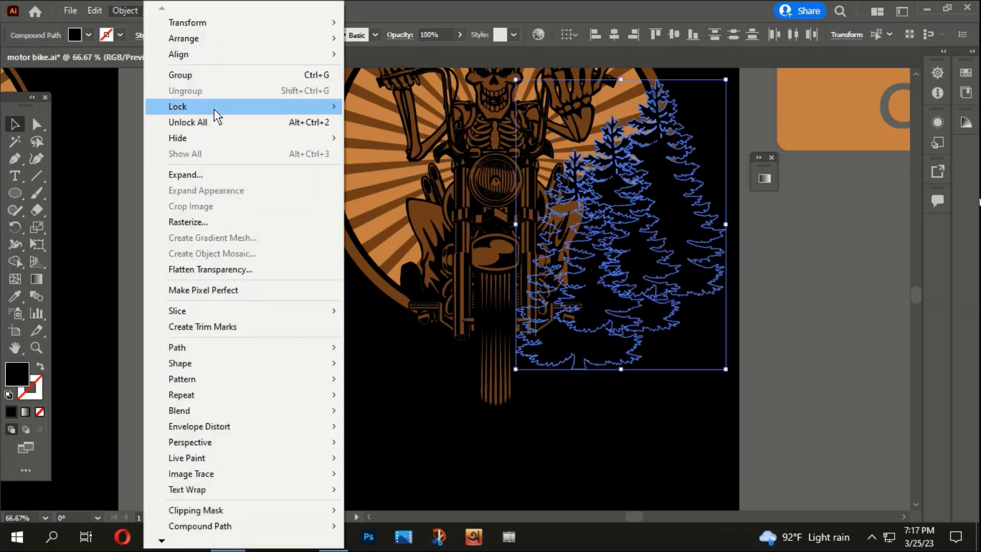
pyautogui.click(186, 75)
# Create a copy of the tree group reflected across the vertical axis and place it on the rider's left side.
pyautogui.scroll(-1, 566, 283)
pyautogui.rightClick(599, 226)
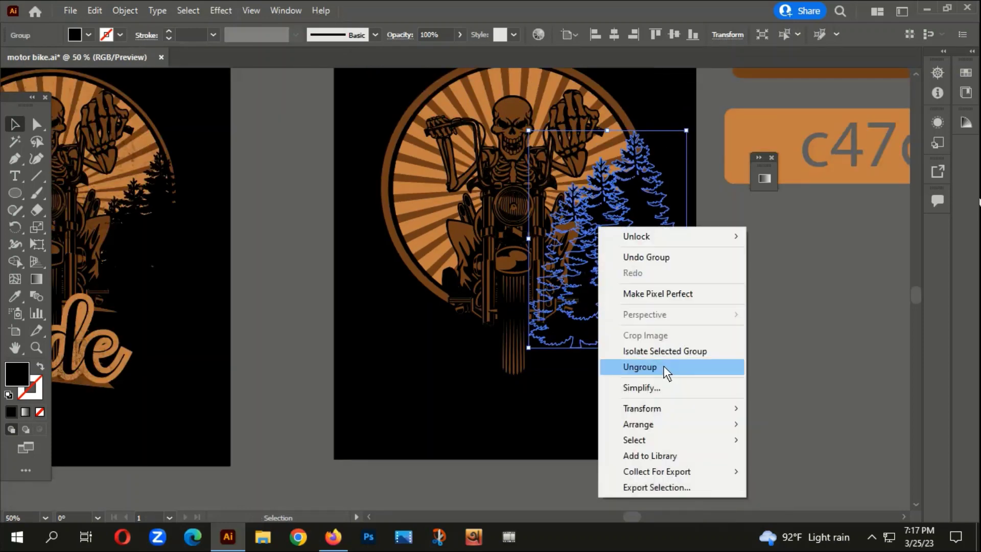
pyautogui.moveTo(639, 411)
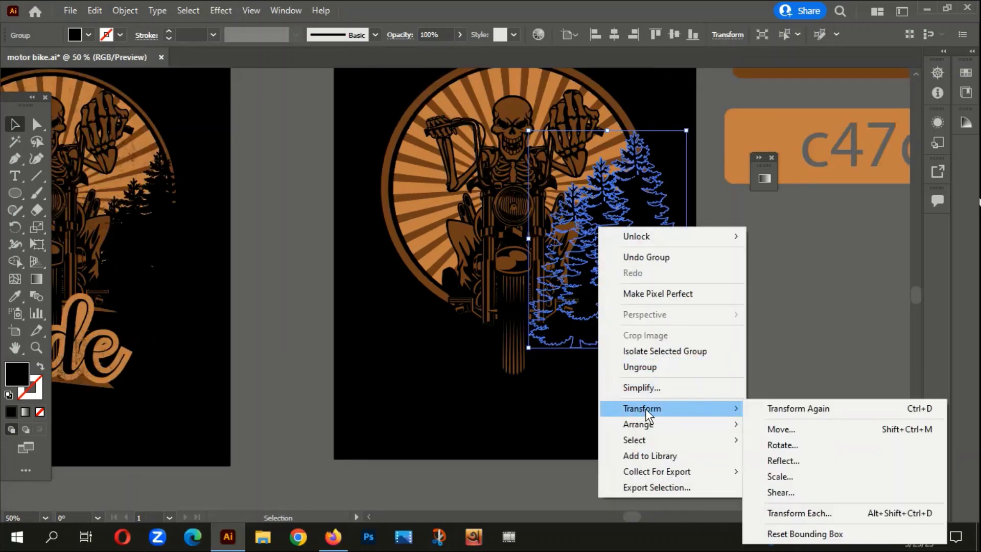
pyautogui.click(800, 459)
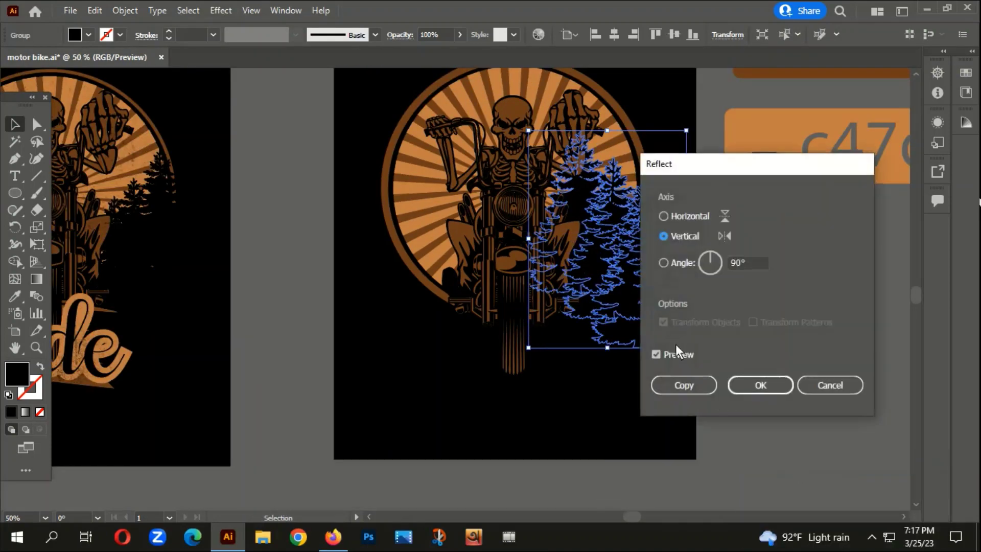
pyautogui.click(704, 382)
pyautogui.moveTo(629, 213); pyautogui.dragTo(425, 228)
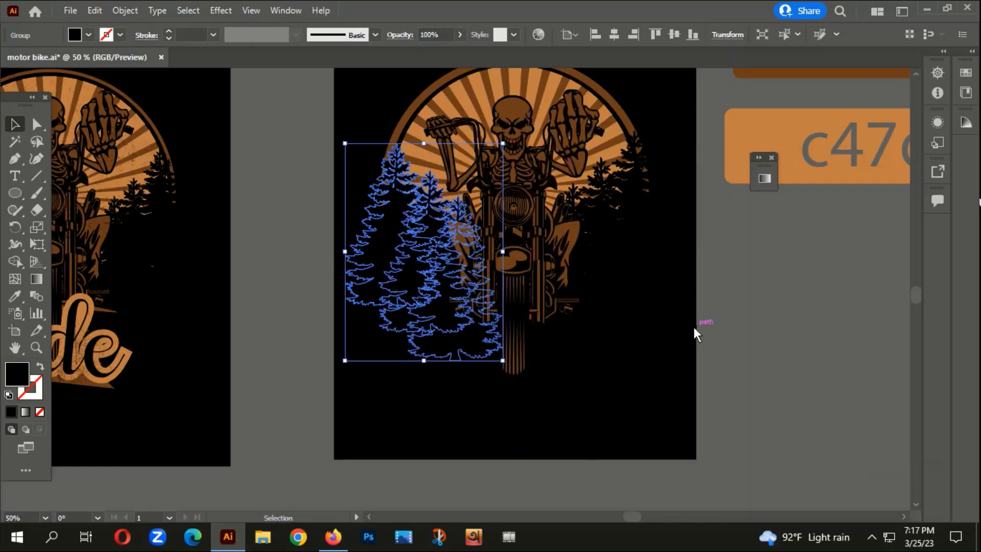
pyautogui.click(708, 331)
# Group the left and right tree clusters together and cut them to the clipboard.
pyautogui.scroll(-1, 679, 332)
pyautogui.moveTo(674, 378); pyautogui.dragTo(543, 363)
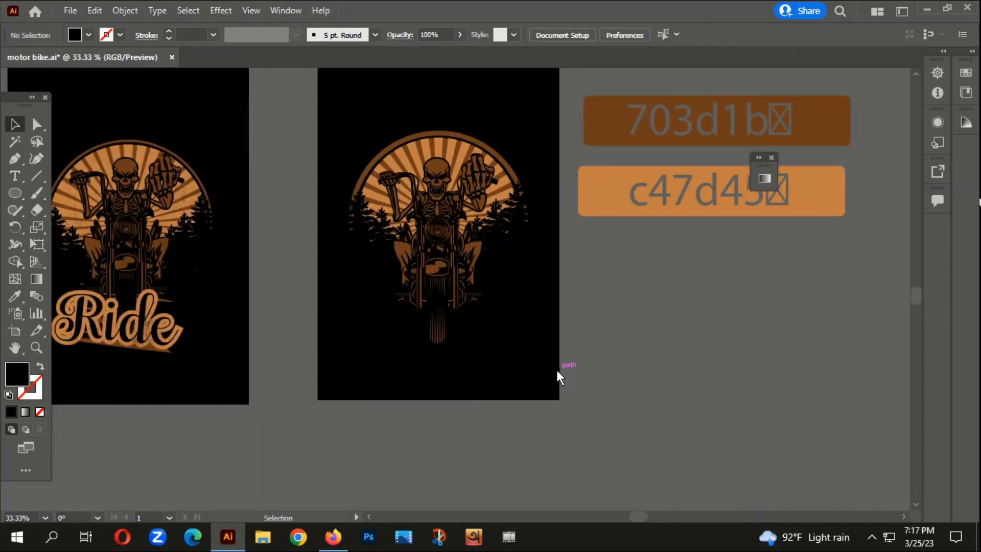
pyautogui.moveTo(515, 351)
pyautogui.mouseDown()
pyautogui.moveTo(516, 342)
pyautogui.moveTo(571, 353)
pyautogui.moveTo(561, 343)
pyautogui.moveTo(519, 358)
pyautogui.mouseUp()
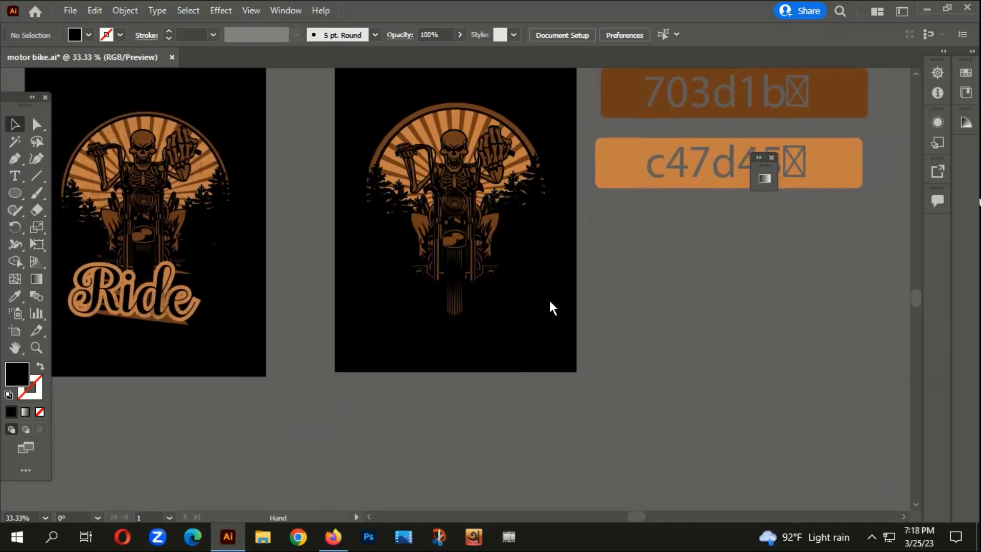
pyautogui.moveTo(550, 308); pyautogui.dragTo(526, 306)
pyautogui.click(516, 215)
pyautogui.keyDown('shift'); pyautogui.click(370, 213); pyautogui.keyUp('shift')
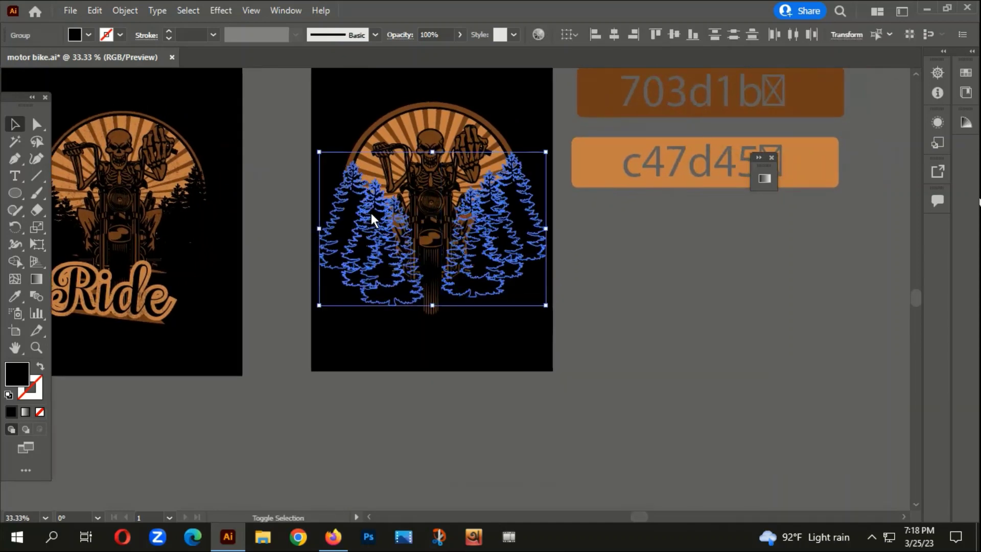
pyautogui.rightClick(371, 213)
pyautogui.click(422, 339)
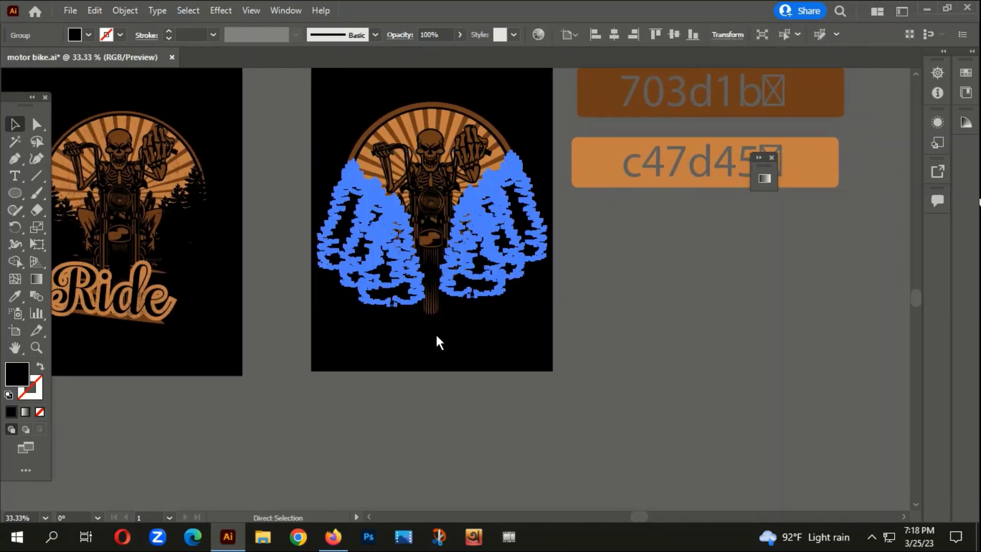
pyautogui.hotkey('ctrl', 'x')
# Make an opacity mask for the sunburst group and disable its Clip option.
pyautogui.moveTo(363, 87); pyautogui.dragTo(419, 115)
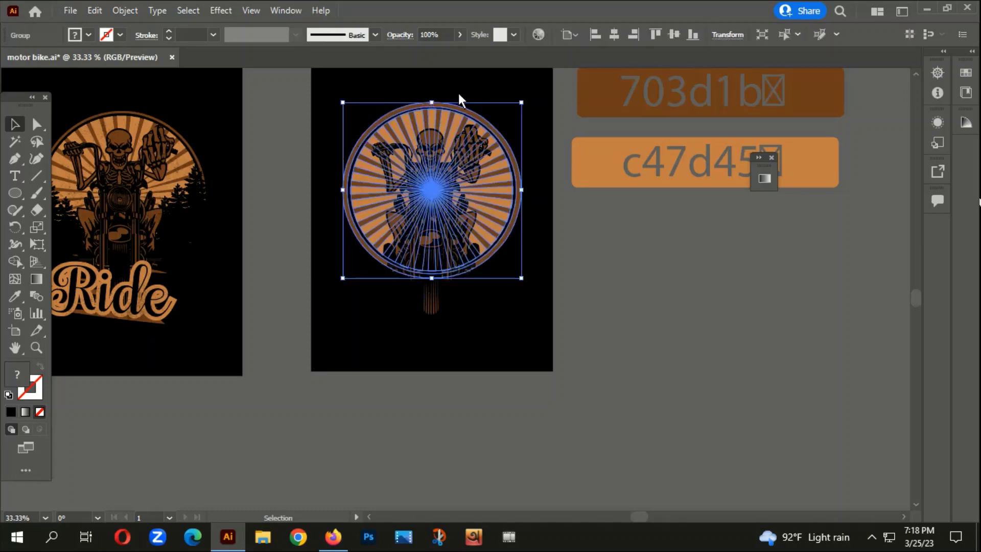
pyautogui.click(281, 11)
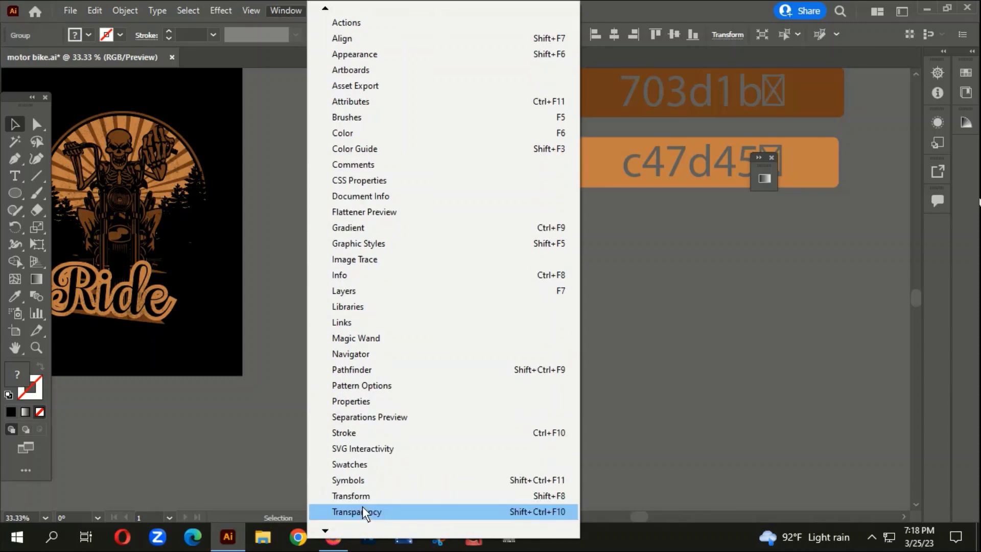
pyautogui.click(363, 510)
pyautogui.click(666, 309)
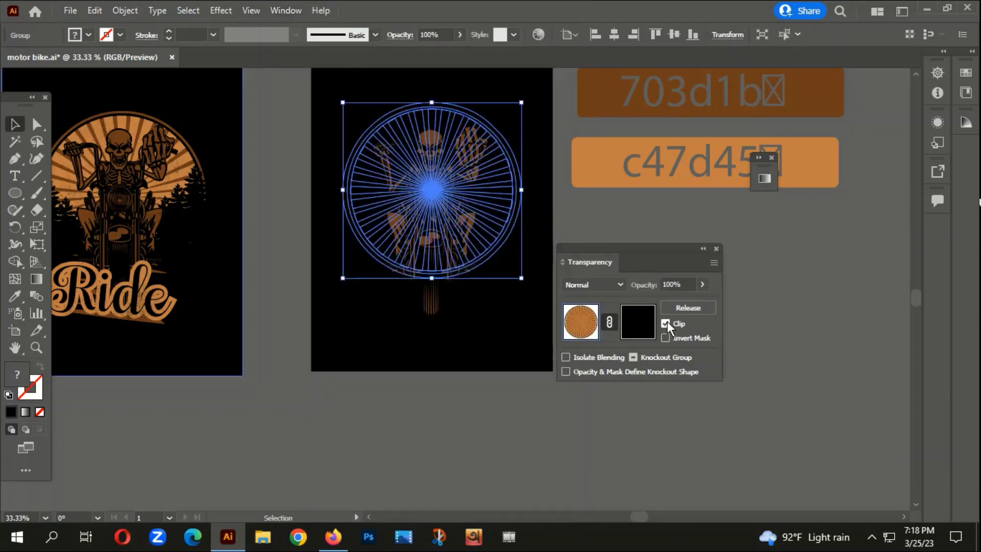
pyautogui.click(666, 323)
# Paste the trees in place inside the sunburst's opacity mask and return to editing the artwork.
pyautogui.click(636, 325)
pyautogui.hotkey('ctrl', 'f')
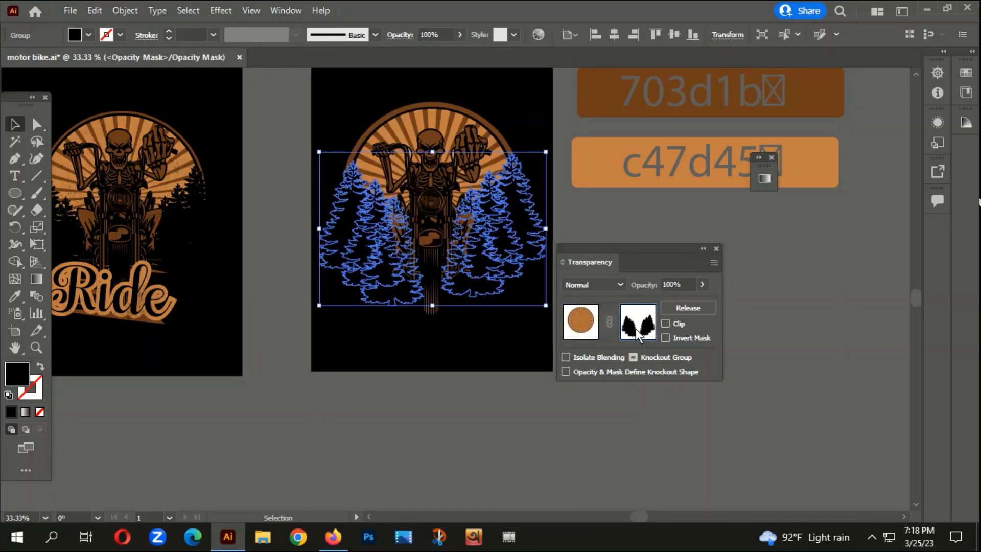
pyautogui.click(573, 330)
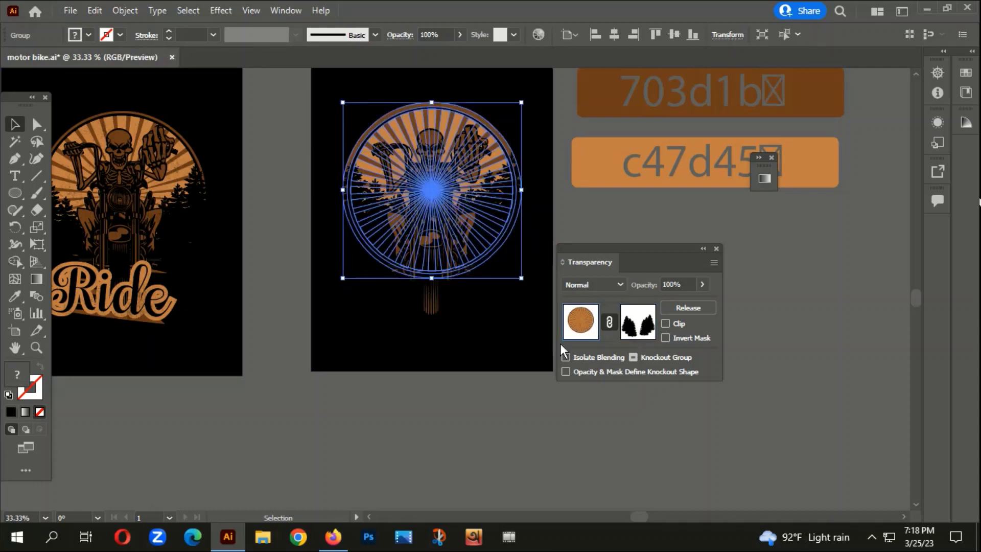
pyautogui.click(715, 249)
pyautogui.click(624, 283)
# Move the masked sunburst to the empty space beside the artboard to check the tree cutout.
pyautogui.moveTo(624, 283); pyautogui.dragTo(538, 312)
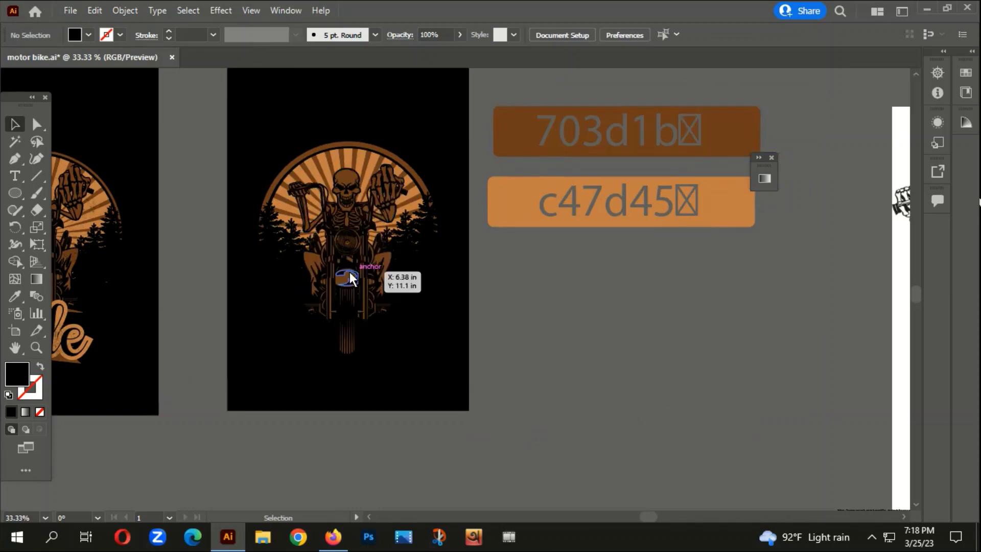
pyautogui.scroll(1, 343, 249)
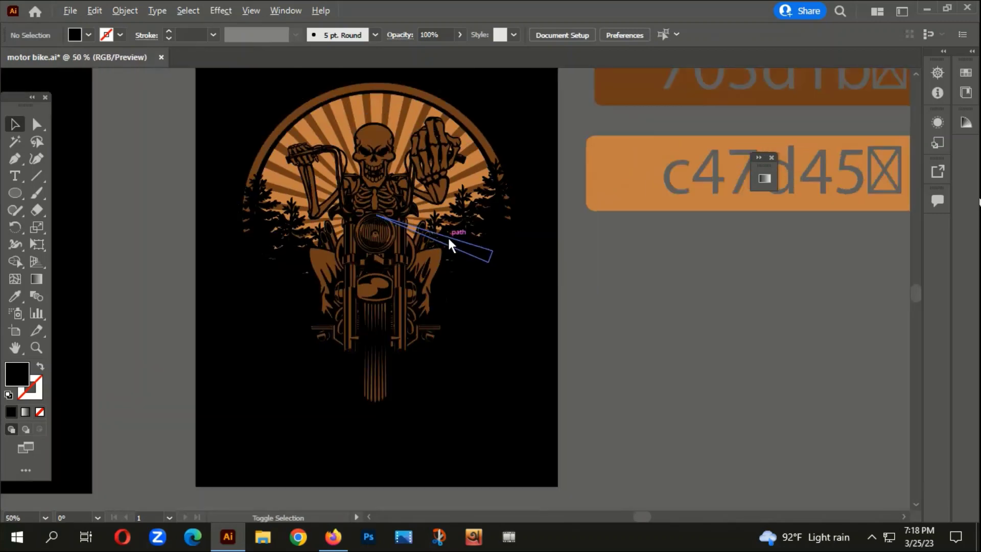
pyautogui.scroll(-1, 448, 236)
pyautogui.hscroll(1, 509, 310)
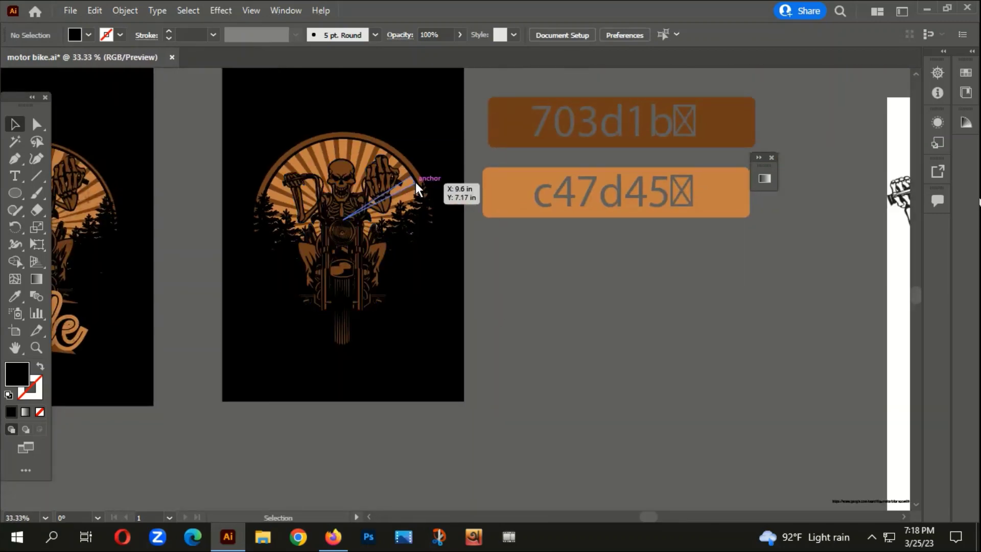
pyautogui.click(401, 181)
pyautogui.moveTo(401, 182); pyautogui.dragTo(672, 316)
pyautogui.scroll(3, 679, 422)
pyautogui.click(756, 345)
pyautogui.scroll(-3, 734, 415)
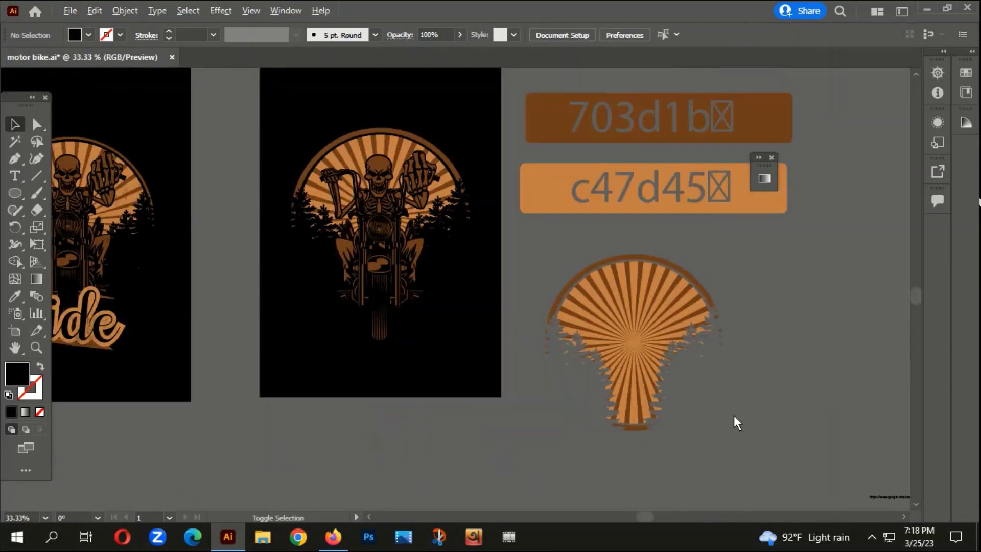
# Undo moving the masked sunburst off the artboard.
pyautogui.scroll(-1, 733, 415)
pyautogui.moveTo(635, 443); pyautogui.dragTo(638, 433)
pyautogui.hotkey('ctrl', 'z')
pyautogui.click(632, 430)
pyautogui.scroll(1, 534, 316)
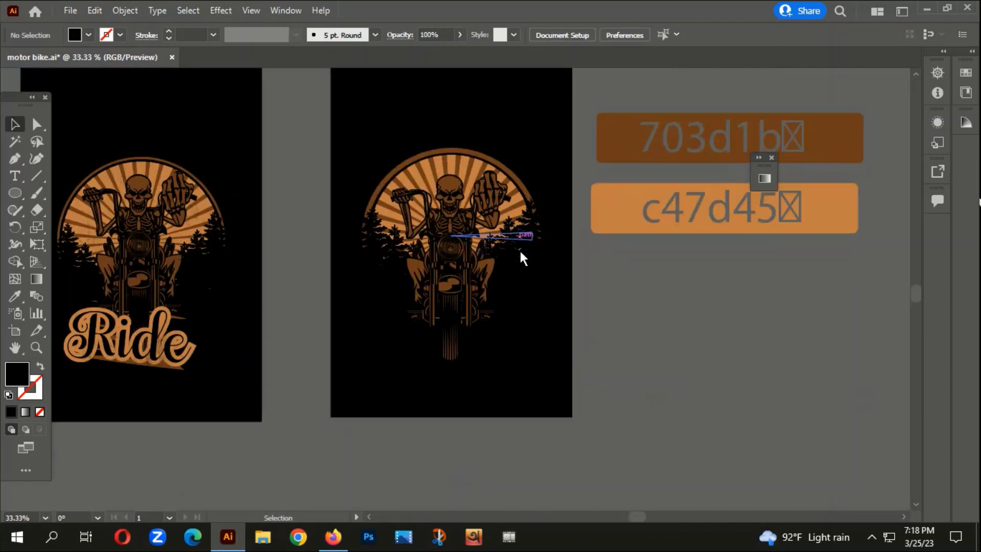
pyautogui.scroll(-2, 618, 317)
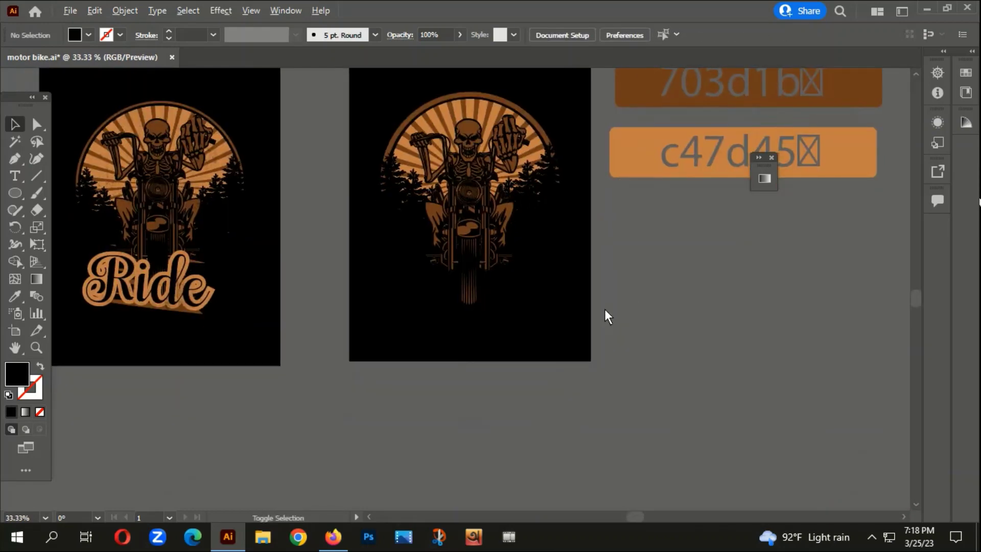
pyautogui.scroll(1, 470, 292)
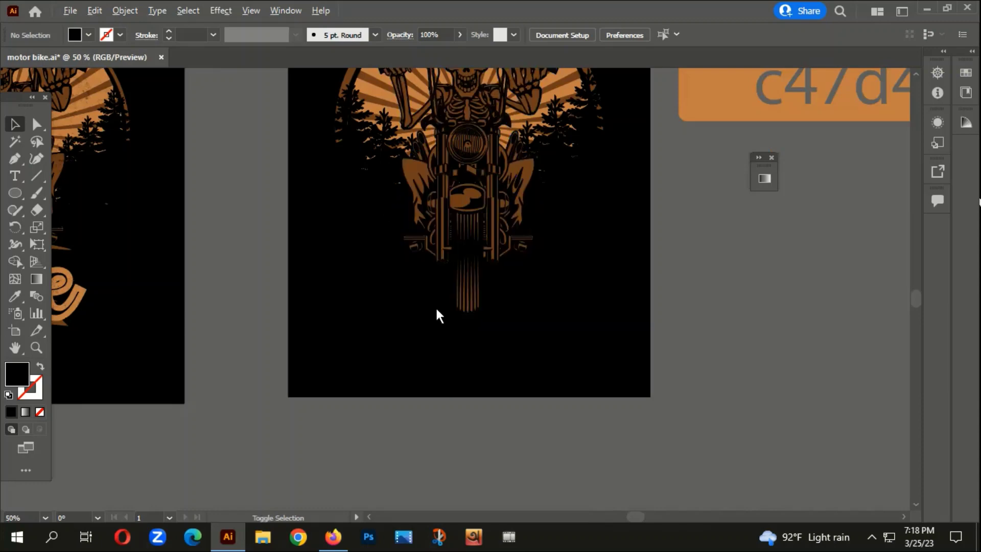
# Choose the Pen tool with no fill and a white stroke.
pyautogui.scroll(-1, 436, 311)
pyautogui.scroll(-1, 491, 338)
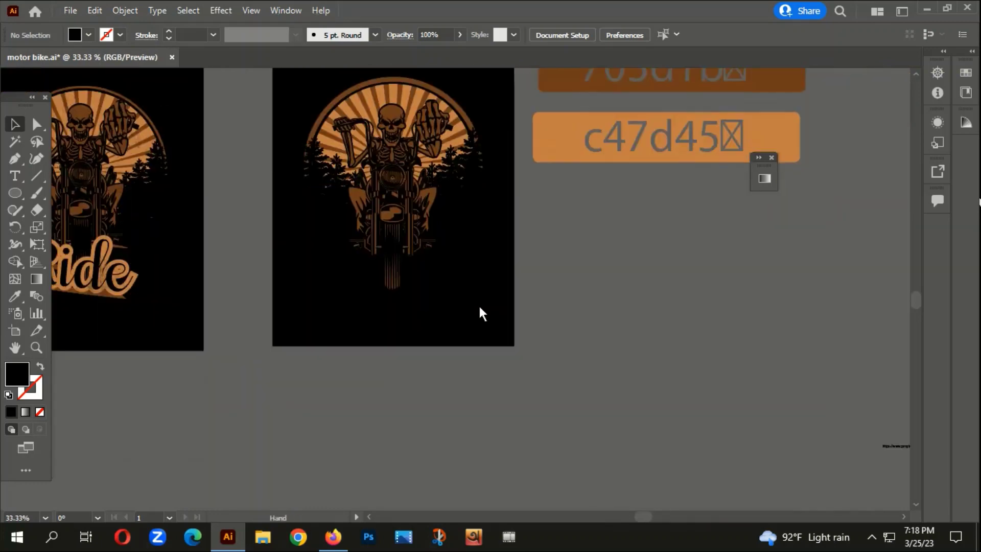
pyautogui.click(7, 159)
pyautogui.click(39, 367)
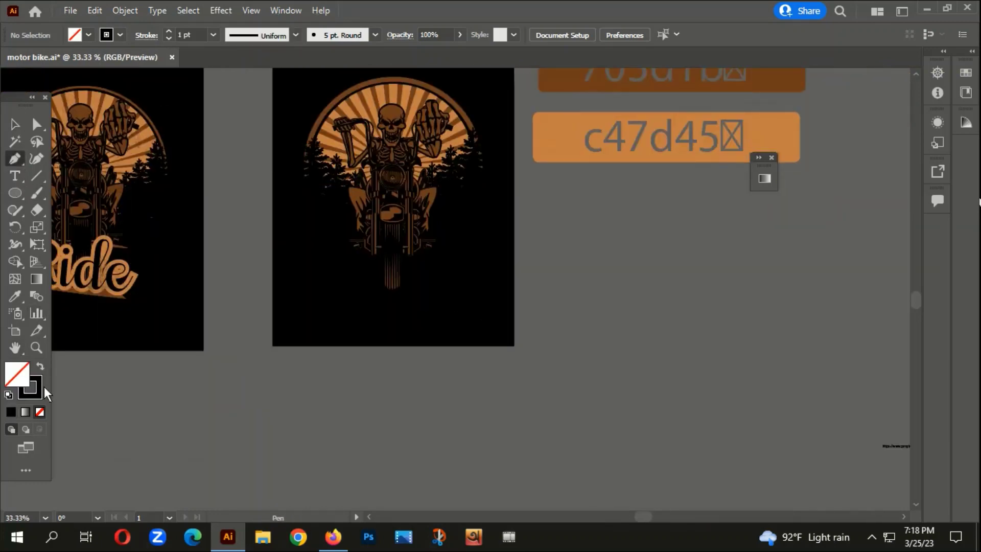
pyautogui.doubleClick(38, 390)
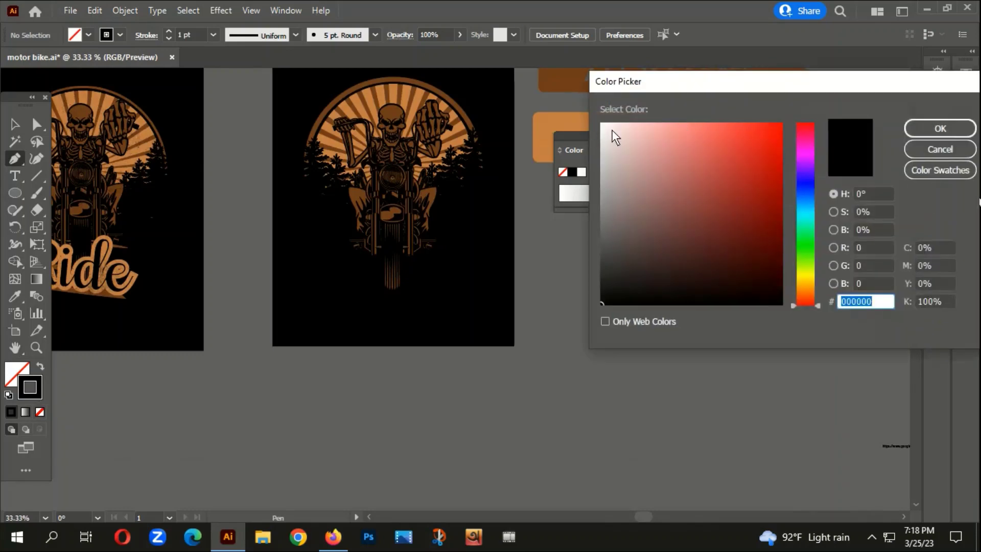
pyautogui.click(601, 127)
pyautogui.click(940, 129)
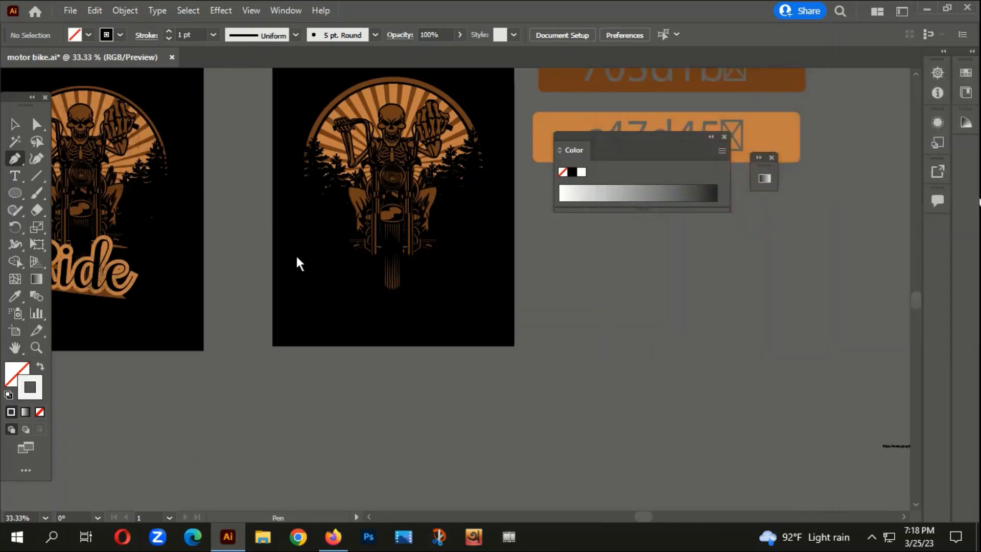
# Draw an open zigzag path across the motorcycle, running from just below the headlight down past the front wheel.
pyautogui.scroll(1, 325, 224)
pyautogui.moveTo(370, 164); pyautogui.dragTo(376, 165)
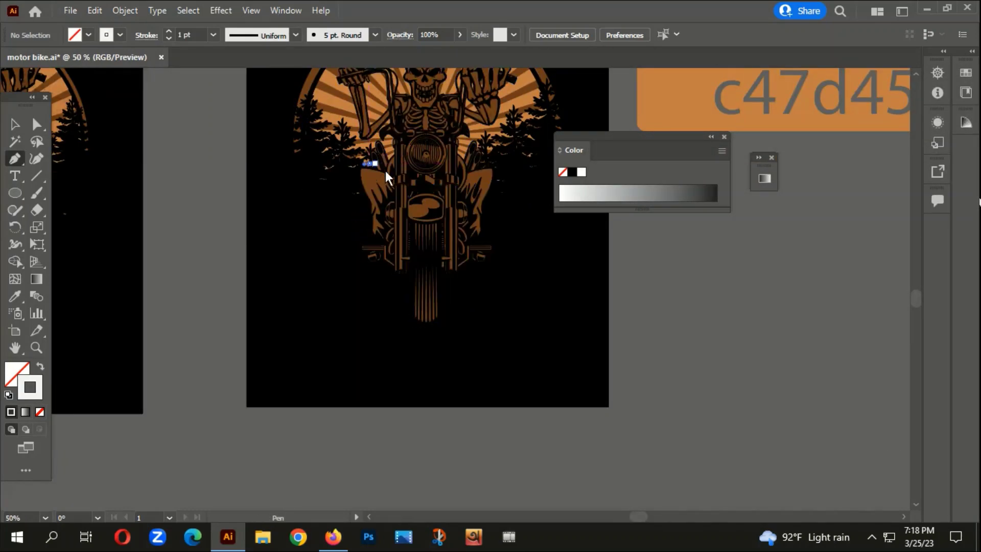
pyautogui.click(480, 195)
pyautogui.click(355, 184)
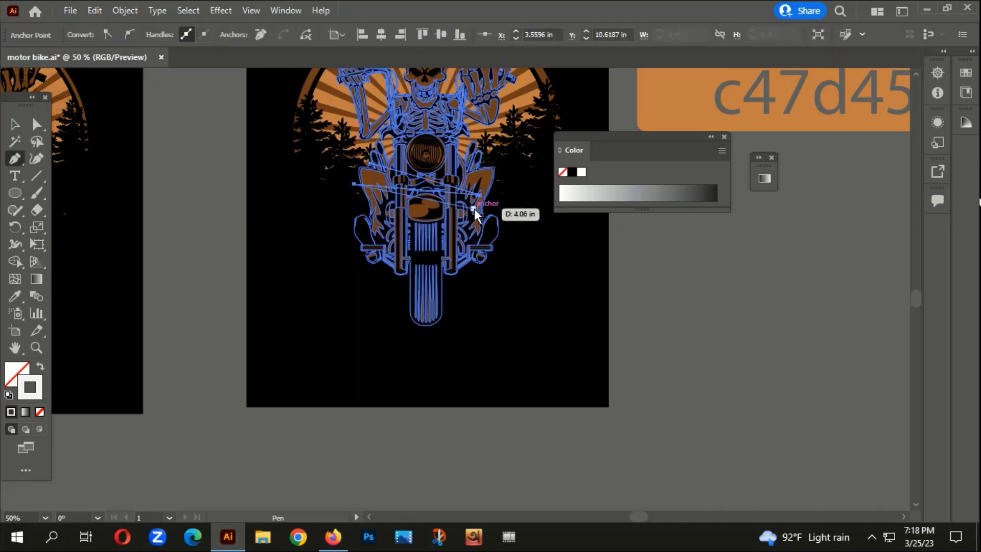
pyautogui.click(477, 209)
pyautogui.click(352, 214)
pyautogui.click(452, 227)
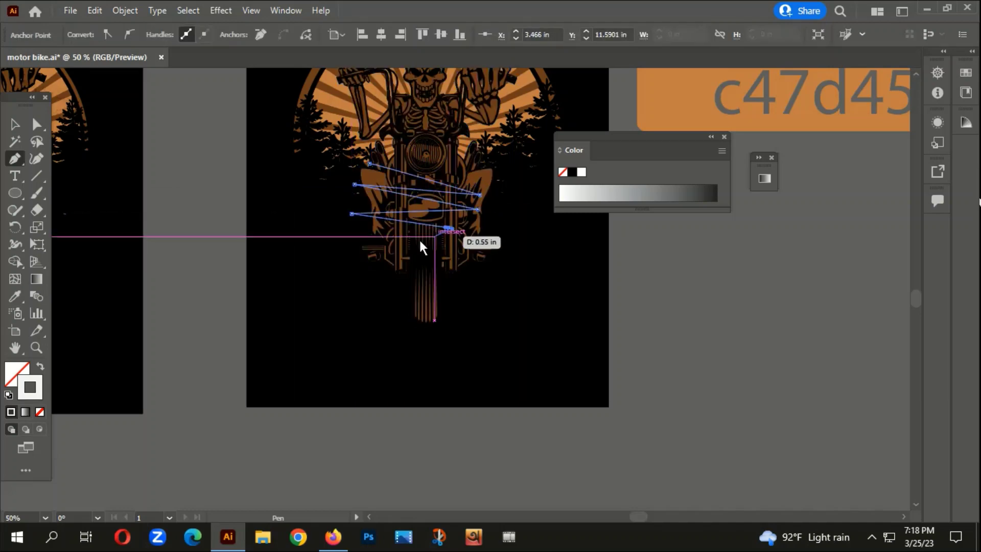
pyautogui.click(343, 239)
pyautogui.click(490, 249)
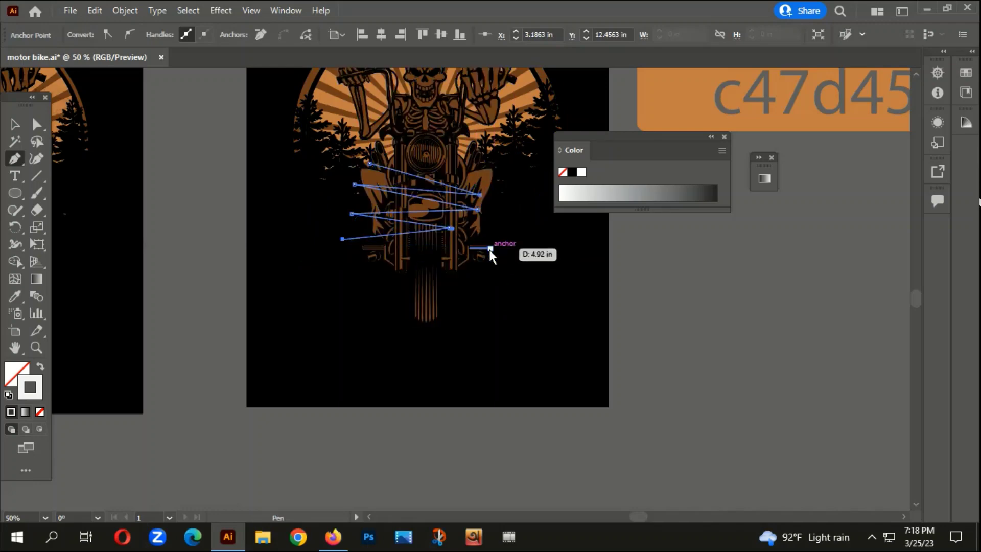
pyautogui.click(347, 254)
pyautogui.click(464, 274)
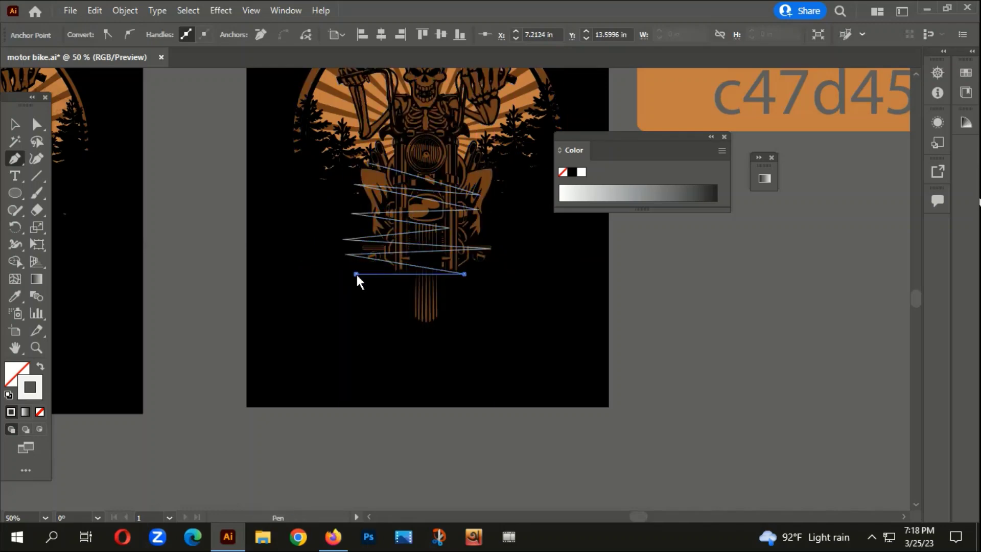
pyautogui.click(354, 274)
pyautogui.click(478, 304)
pyautogui.click(373, 294)
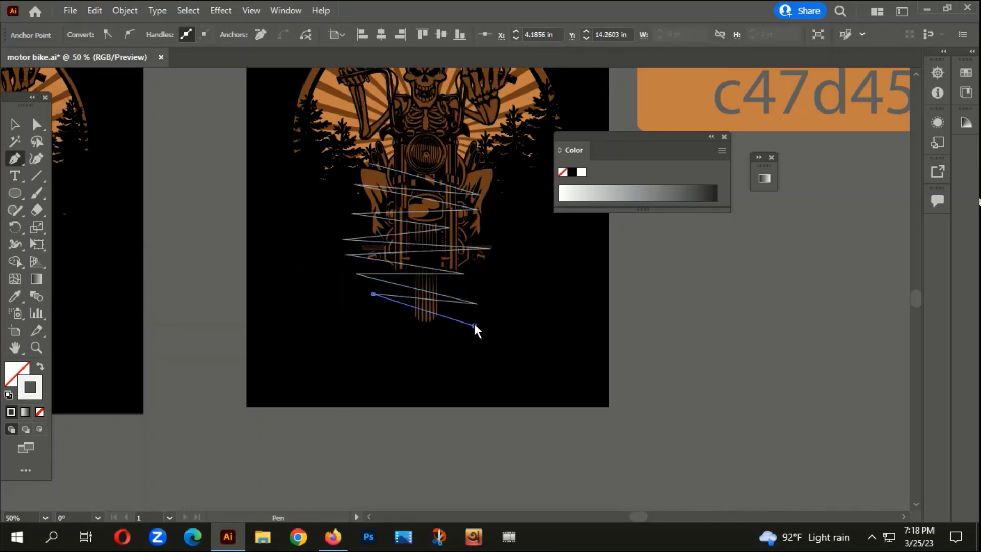
pyautogui.click(474, 325)
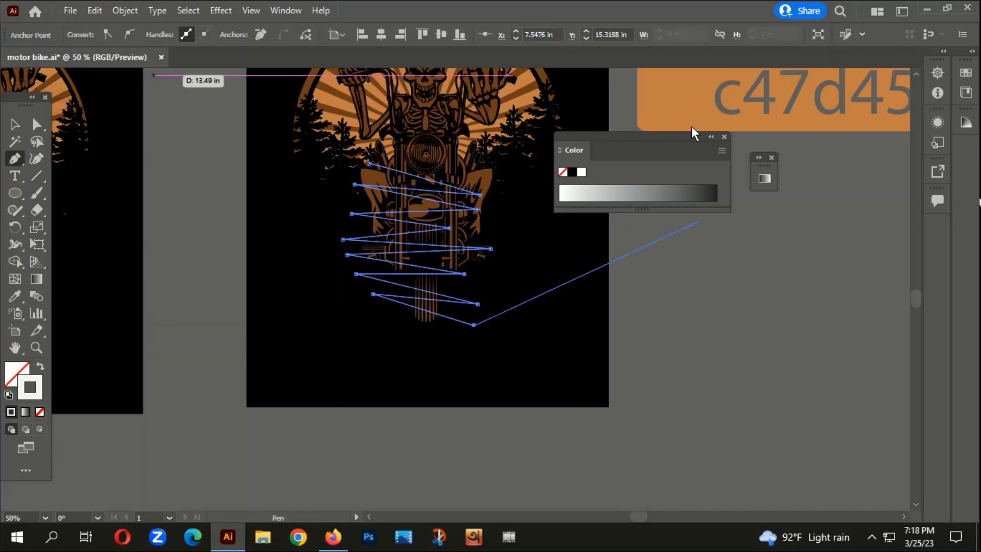
# Convert the zigzag's stroke colour to a fill without stroke and recolour it with the 703d1b brown swatch.
pyautogui.click(41, 366)
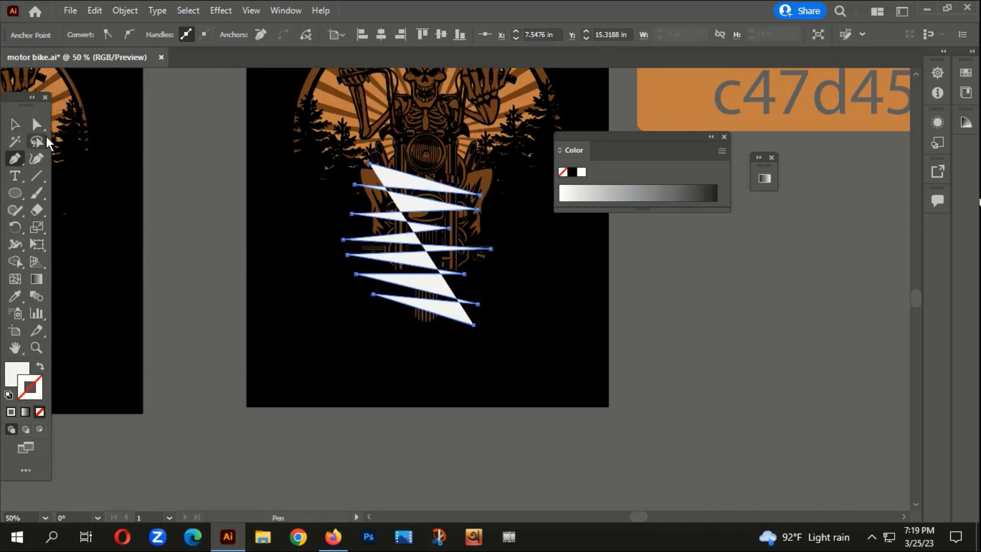
pyautogui.press('v')
pyautogui.scroll(-2, 284, 390)
pyautogui.scroll(4, 215, 320)
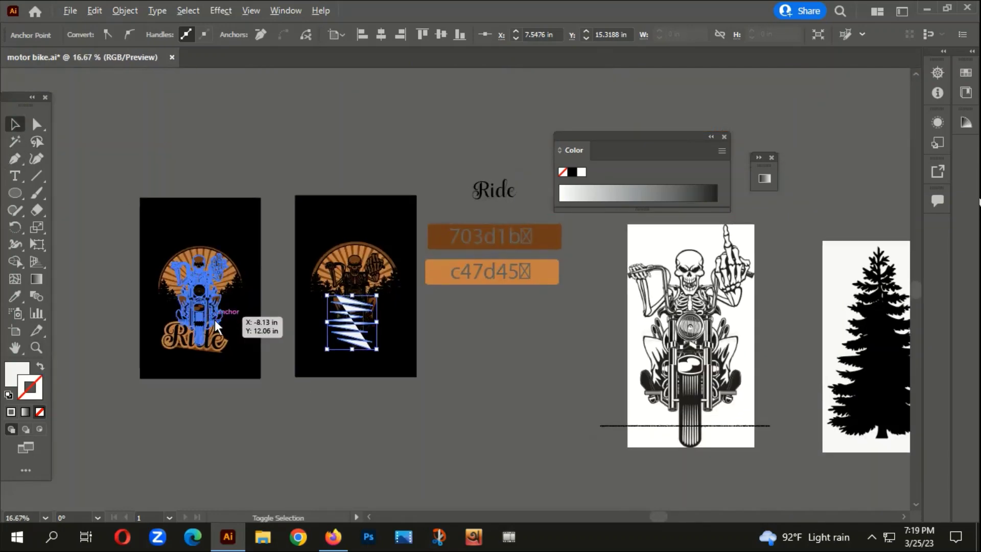
pyautogui.scroll(-3, 209, 351)
pyautogui.scroll(2, 259, 404)
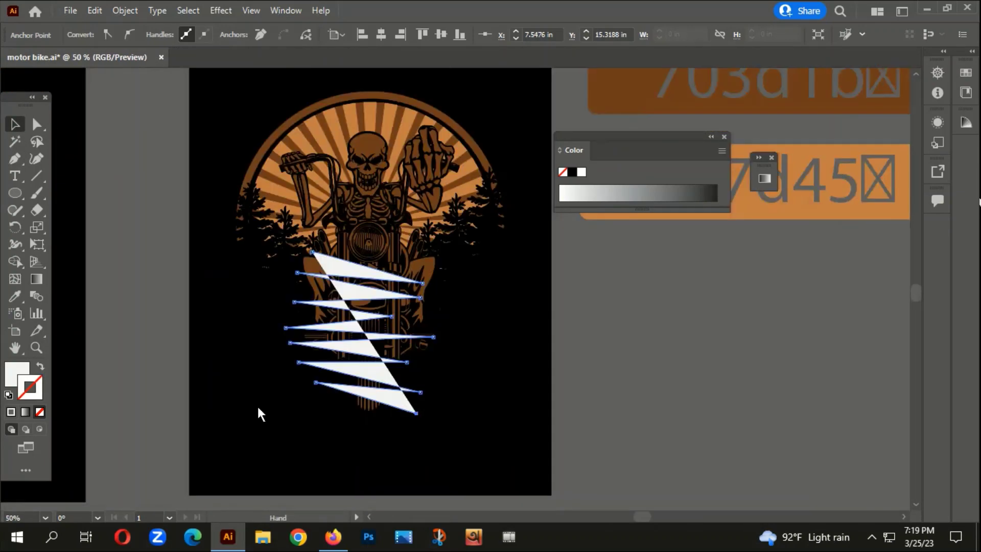
pyautogui.scroll(-1, 240, 394)
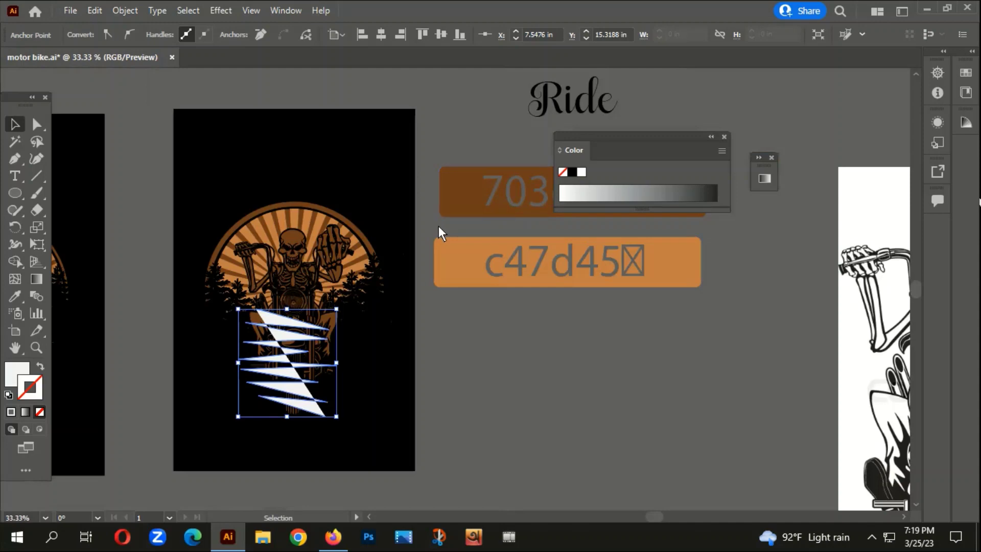
pyautogui.press('i')
pyautogui.click(465, 175)
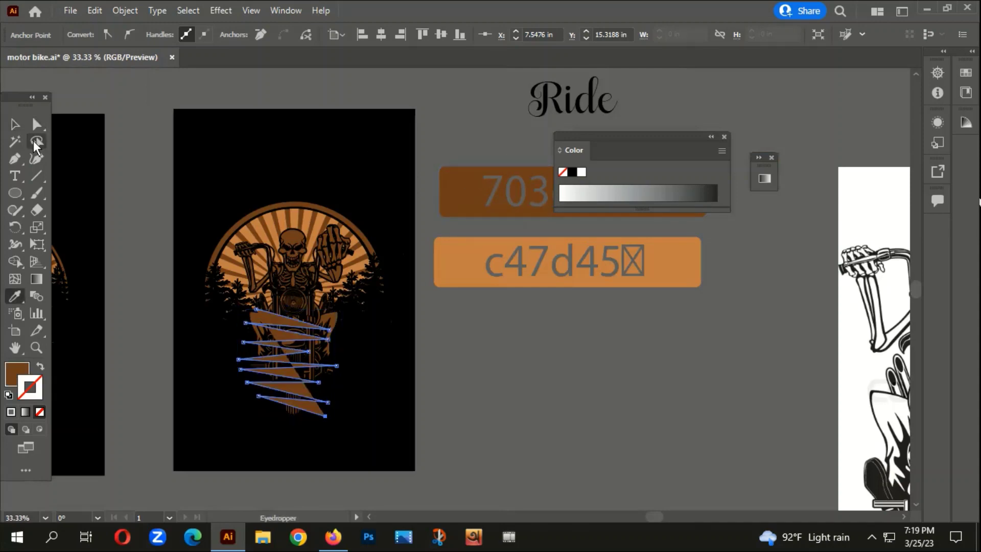
pyautogui.click(15, 124)
pyautogui.click(442, 412)
# Cut the brown zigzag and paste it in back of the rider and sunburst artwork.
pyautogui.moveTo(442, 412); pyautogui.dragTo(516, 337)
pyautogui.scroll(2, 283, 254)
pyautogui.click(357, 336)
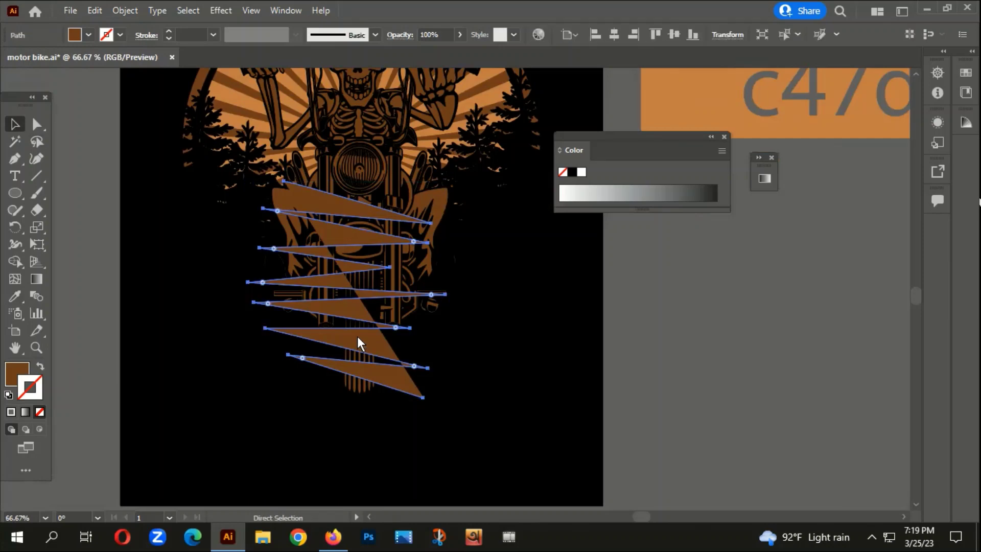
pyautogui.hotkey('ctrl', 'x')
pyautogui.moveTo(289, 413); pyautogui.dragTo(456, 251)
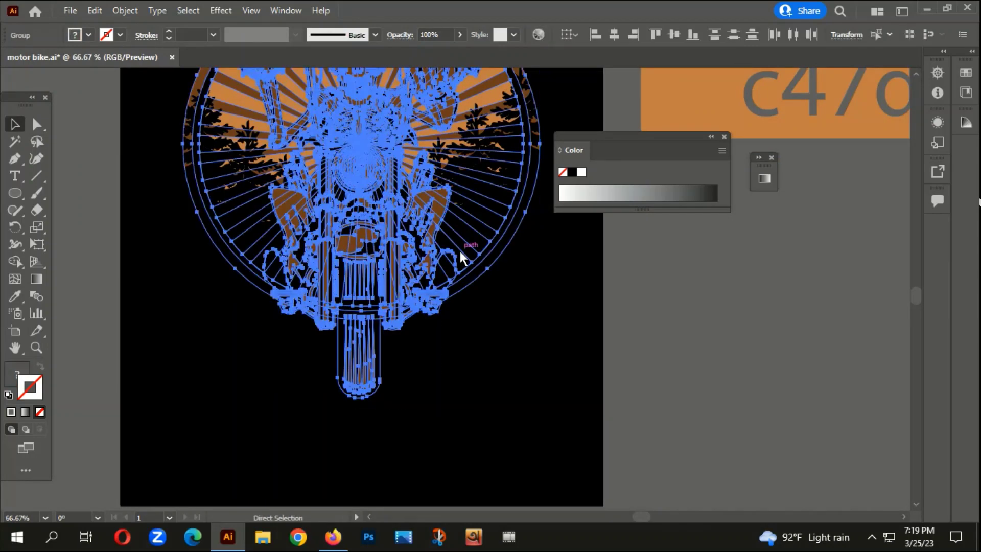
pyautogui.hotkey('ctrl', 'b')
pyautogui.click(608, 388)
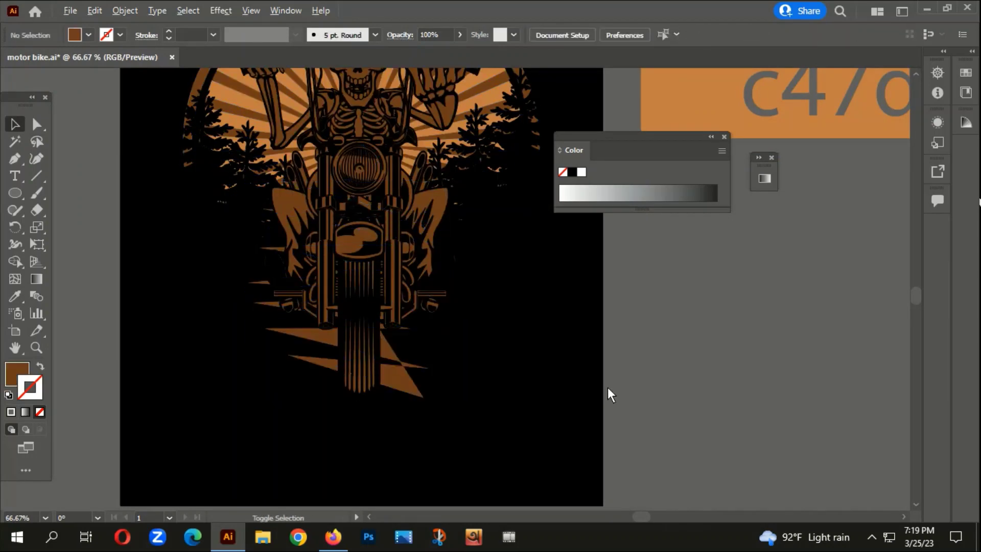
# Move the zigzag road shape slightly up beneath the front wheel and deselect it.
pyautogui.hotkey('ctrl', '-')
pyautogui.moveTo(504, 384); pyautogui.dragTo(509, 401)
pyautogui.click(618, 401)
pyautogui.scroll(-1, 617, 401)
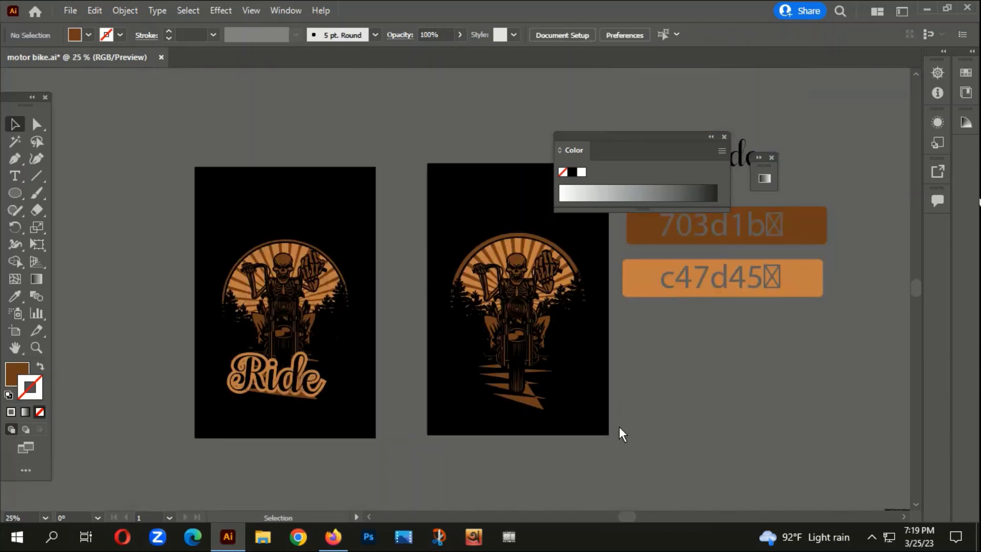
pyautogui.moveTo(606, 415); pyautogui.dragTo(578, 391)
pyautogui.scroll(2, 486, 372)
pyautogui.moveTo(512, 387); pyautogui.dragTo(510, 374)
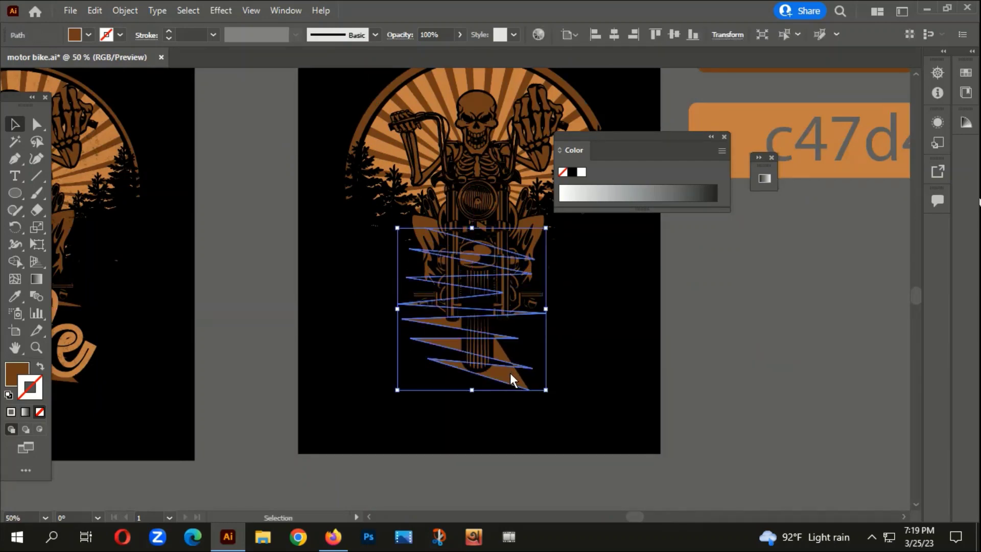
pyautogui.scroll(-1, 510, 373)
pyautogui.click(638, 351)
# Duplicate the black Ride text into the empty space below the artboards and convert the copy to outlines.
pyautogui.scroll(-1, 620, 356)
pyautogui.moveTo(678, 385); pyautogui.dragTo(444, 311)
pyautogui.scroll(-1, 427, 366)
pyautogui.moveTo(432, 141); pyautogui.dragTo(254, 373)
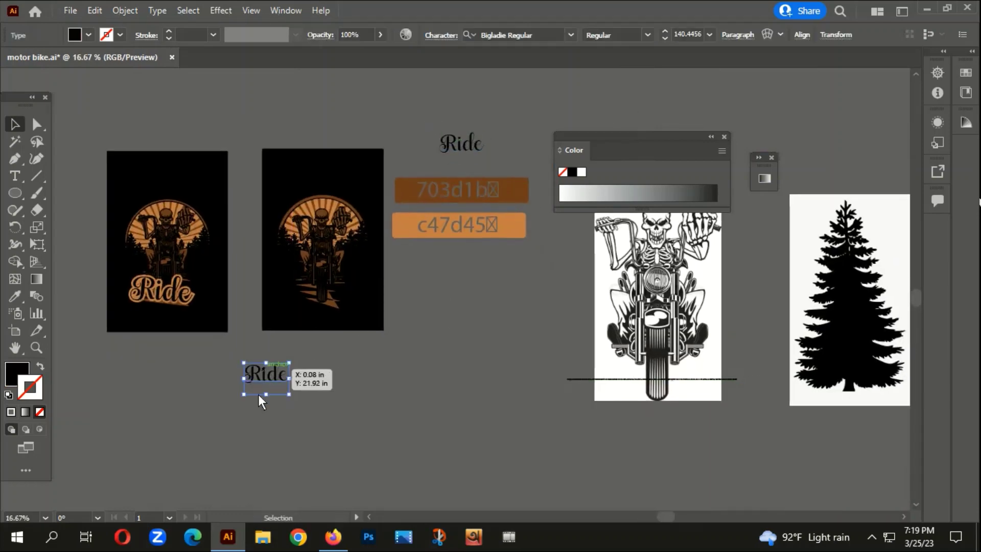
pyautogui.scroll(2, 259, 394)
pyautogui.rightClick(278, 346)
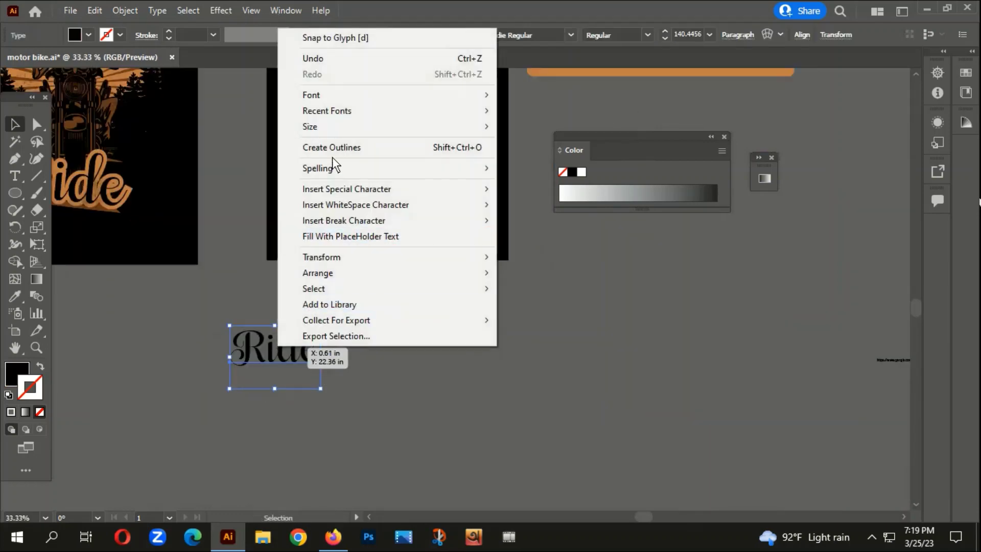
pyautogui.click(346, 149)
# Offset the Ride outlines by 0.1389 in with Round joins and unite the offset shapes into one.
pyautogui.moveTo(339, 419); pyautogui.dragTo(485, 432)
pyautogui.click(123, 10)
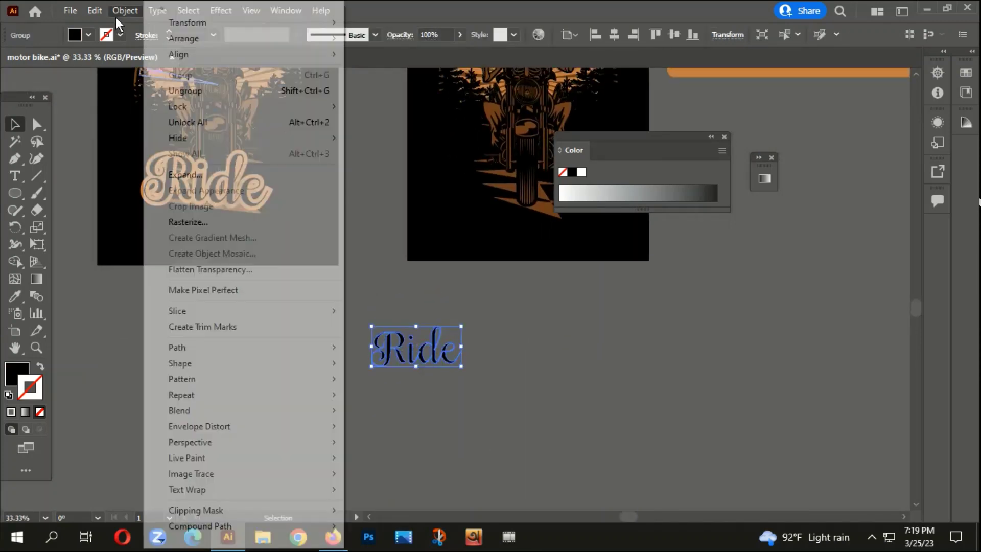
pyautogui.moveTo(183, 346)
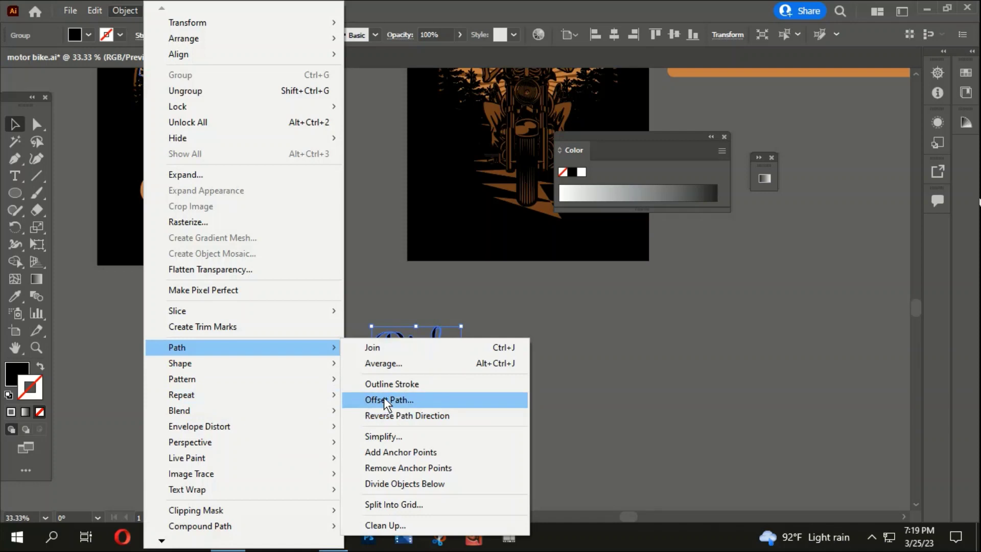
pyautogui.click(384, 397)
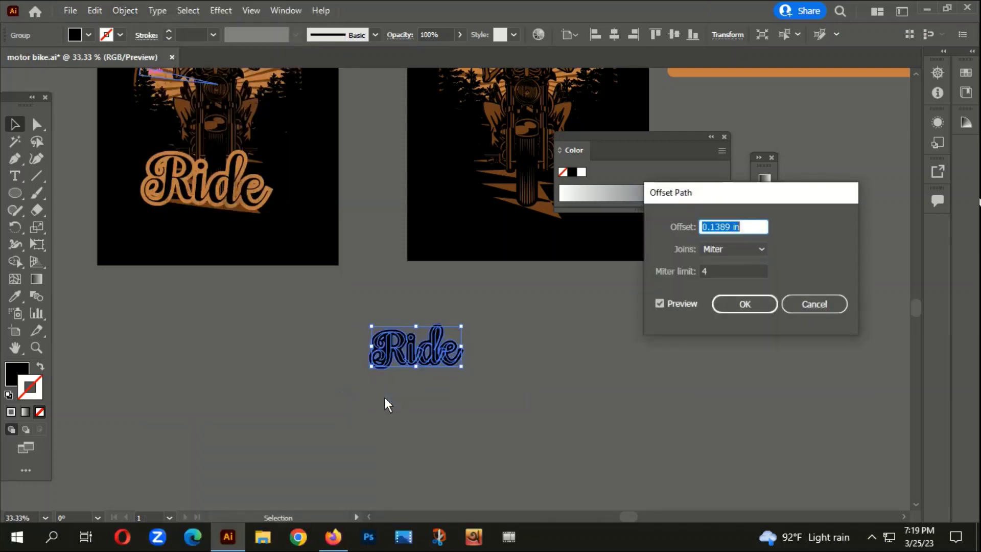
pyautogui.click(729, 251)
pyautogui.click(722, 279)
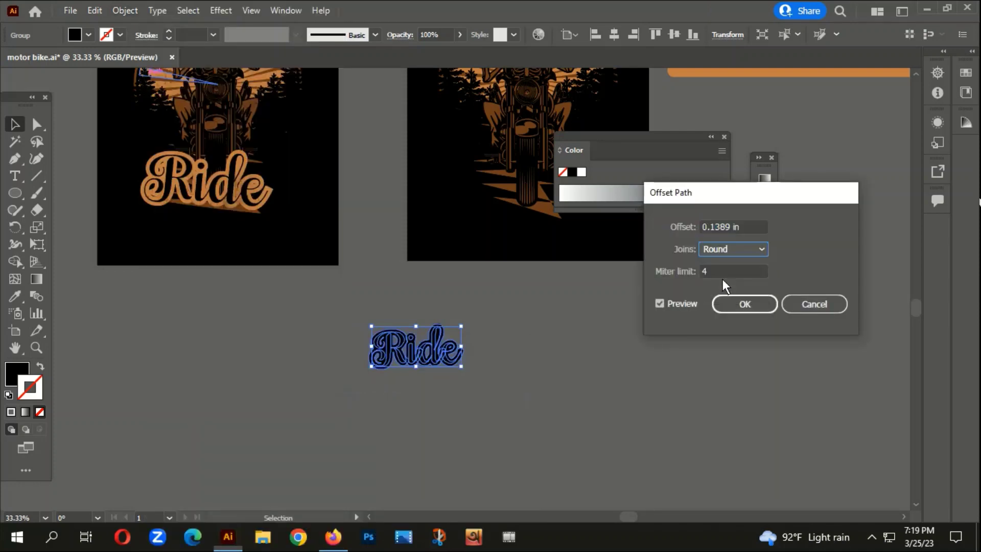
pyautogui.click(744, 305)
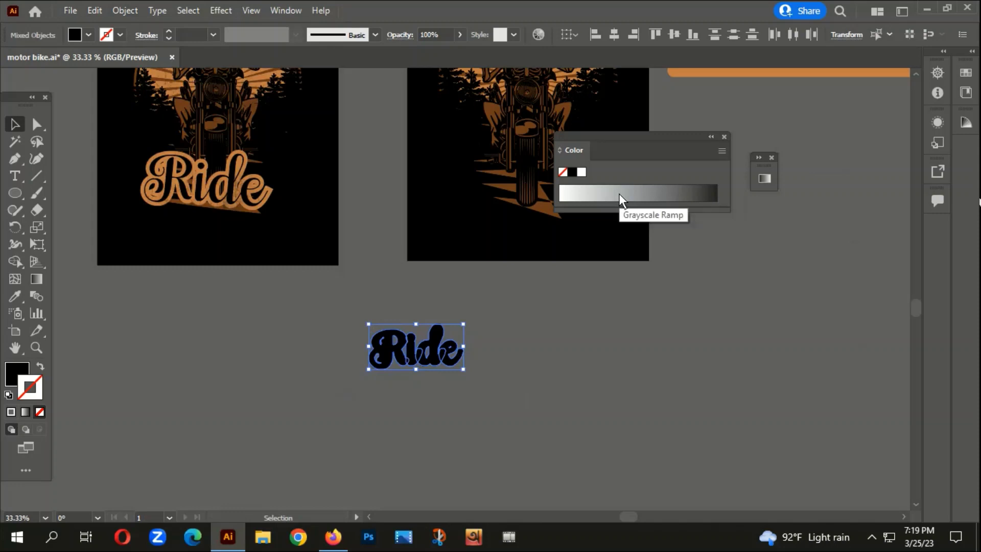
pyautogui.hotkey('ctrl', 'shift', 'F9')
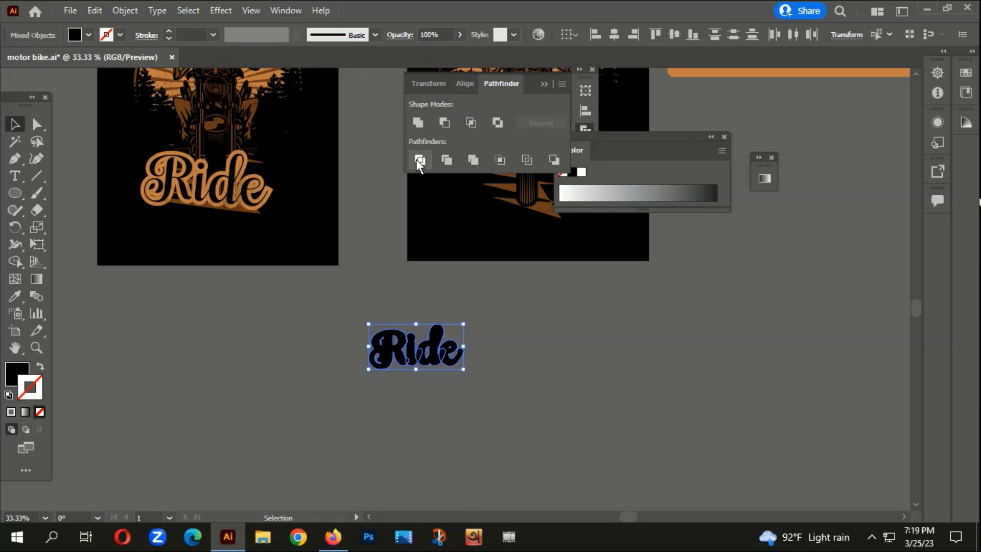
pyautogui.click(418, 122)
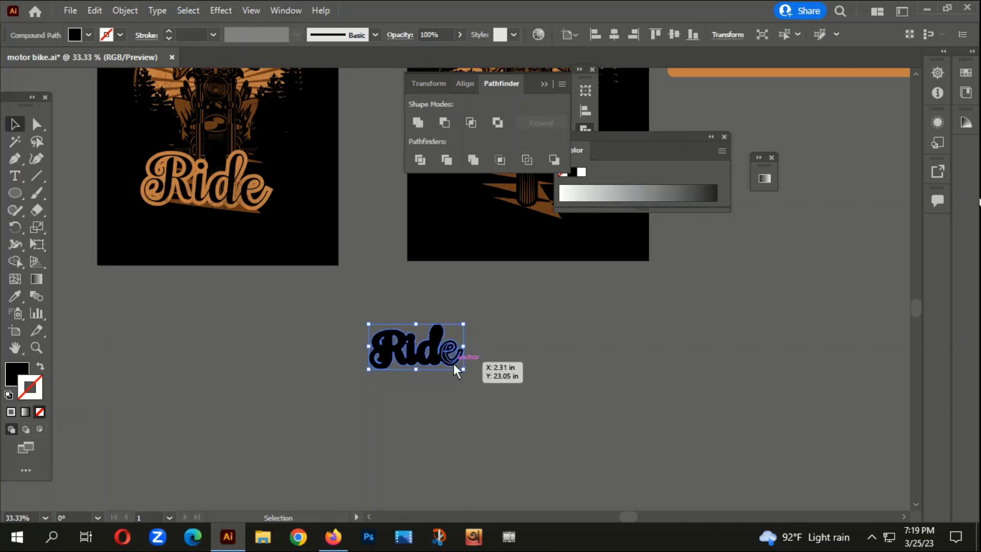
# Cut the united offset shape and paste it in back of the original Ride lettering.
pyautogui.press('Delete')
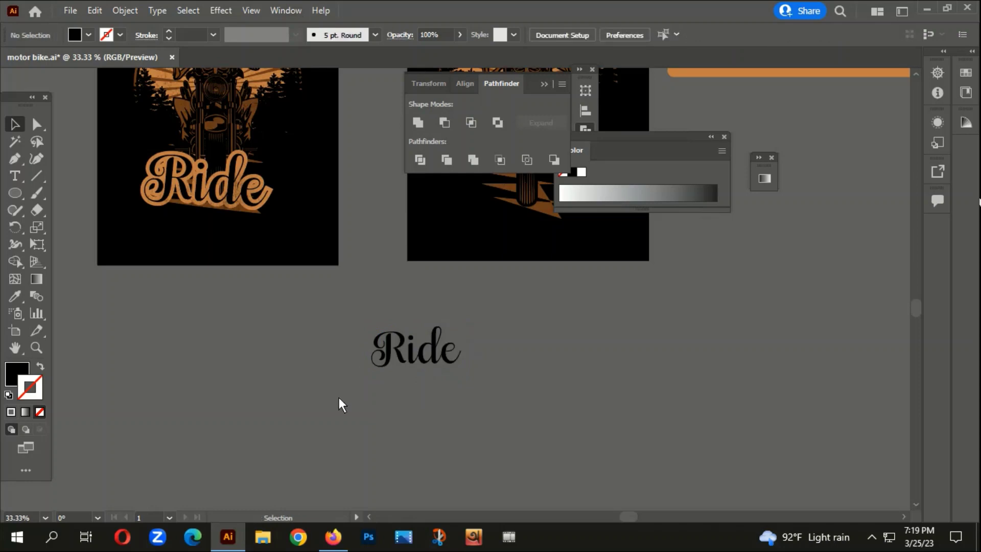
pyautogui.hotkey('ctrl', 'a')
pyautogui.press('a')
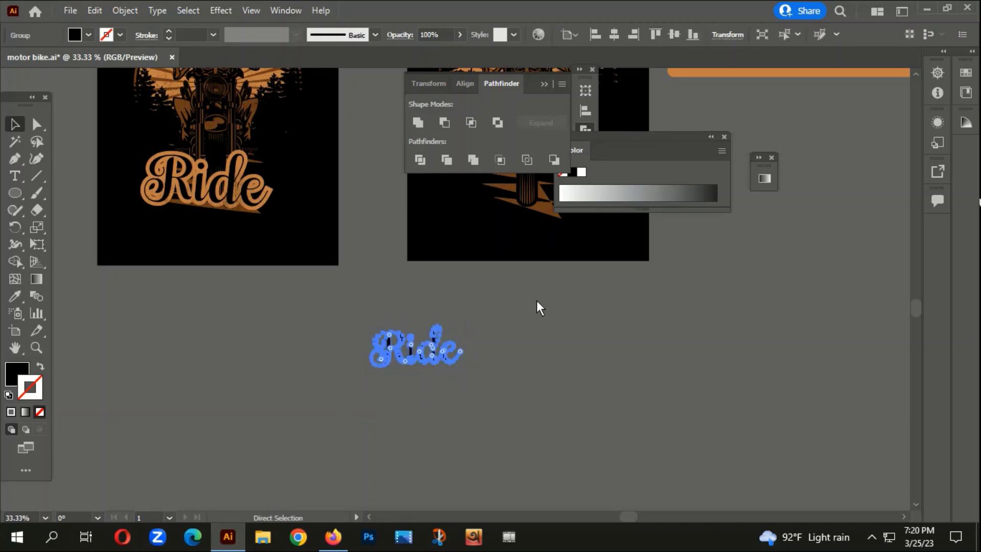
pyautogui.hotkey('ctrl', 'z')
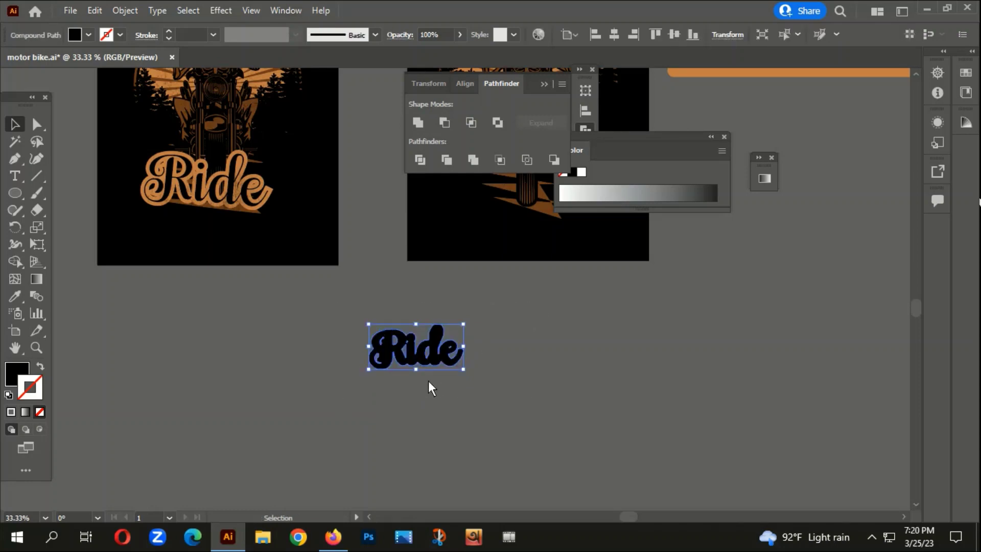
# Fill the offset shape behind the Ride lettering with the c47d45 orange swatch colour.
pyautogui.hotkey('ctrl', '-')
pyautogui.moveTo(499, 325); pyautogui.dragTo(349, 448)
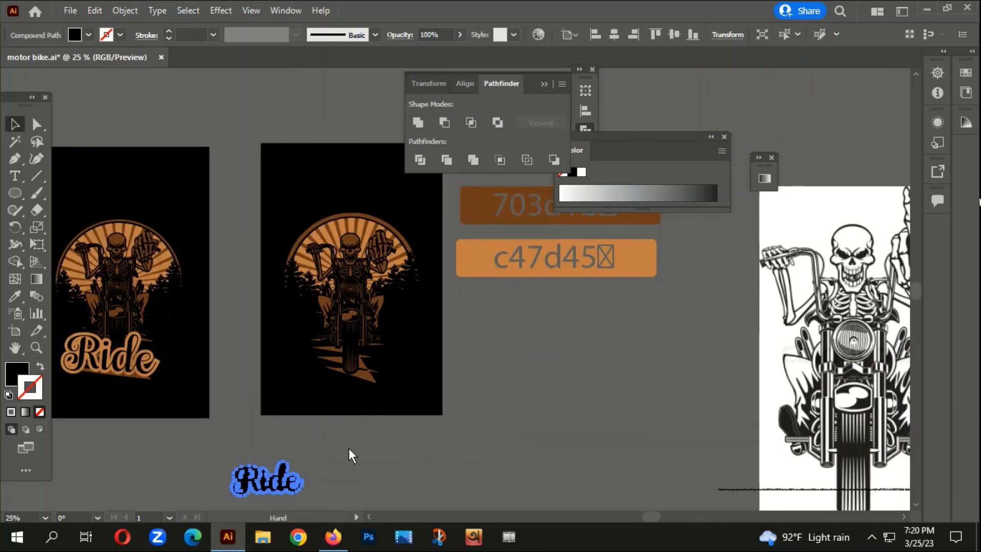
pyautogui.press('i')
pyautogui.click(489, 262)
pyautogui.click(14, 124)
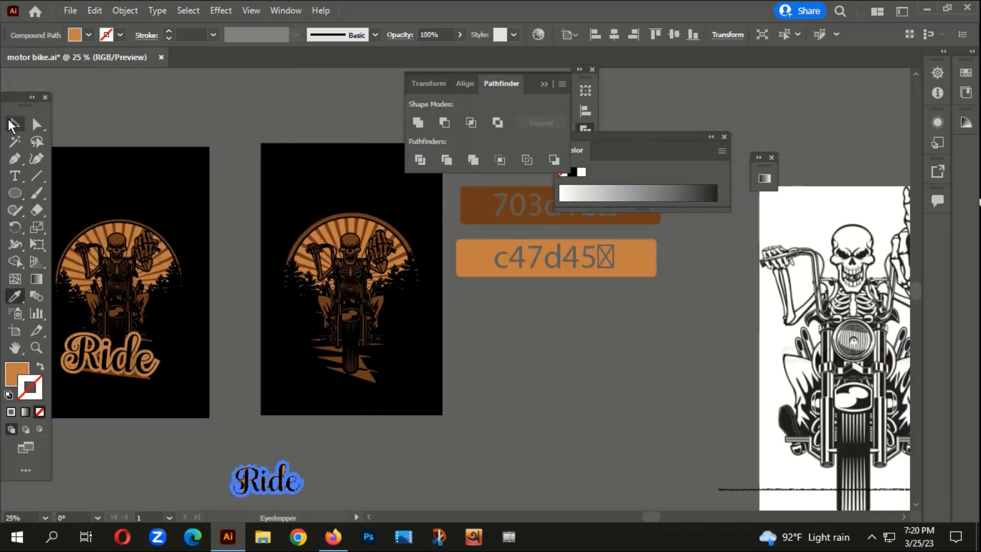
# Group the black Ride lettering with its orange offset shape and move the group over the road on the second black artboard.
pyautogui.click(383, 509)
pyautogui.scroll(-2, 317, 470)
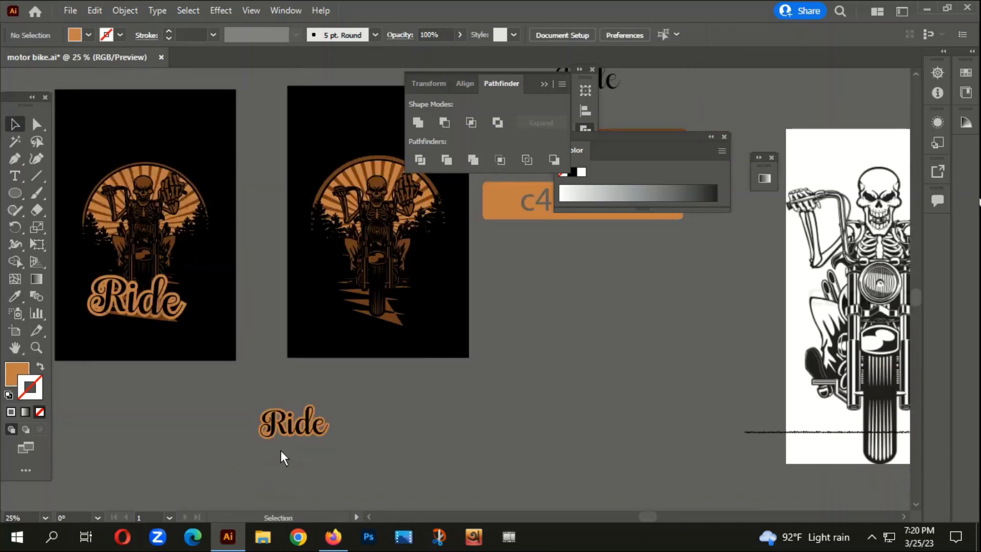
pyautogui.moveTo(265, 437); pyautogui.dragTo(333, 391)
pyautogui.rightClick(333, 390)
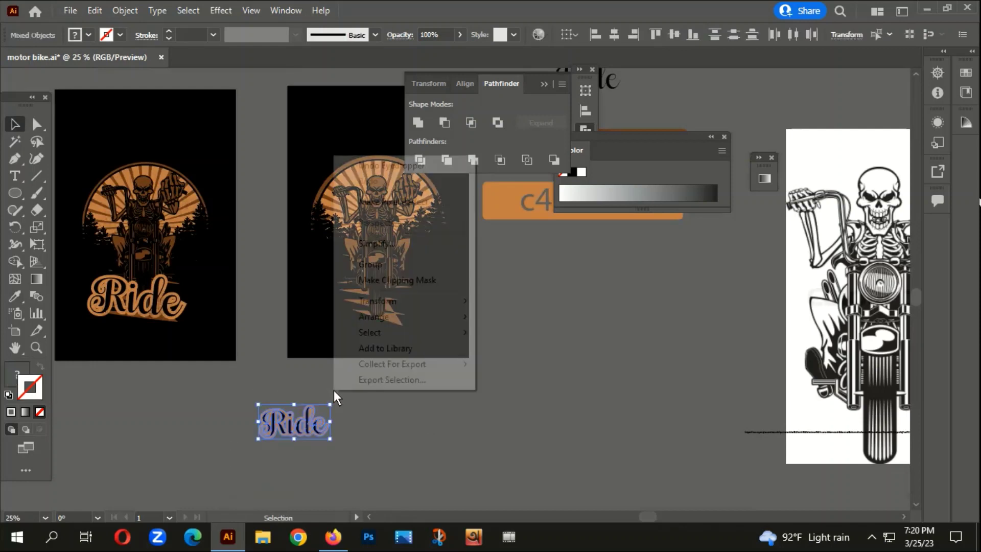
pyautogui.click(357, 262)
pyautogui.moveTo(301, 424); pyautogui.dragTo(375, 314)
# Bring the Ride lettering group to the front of the biker artwork.
pyautogui.rightClick(370, 311)
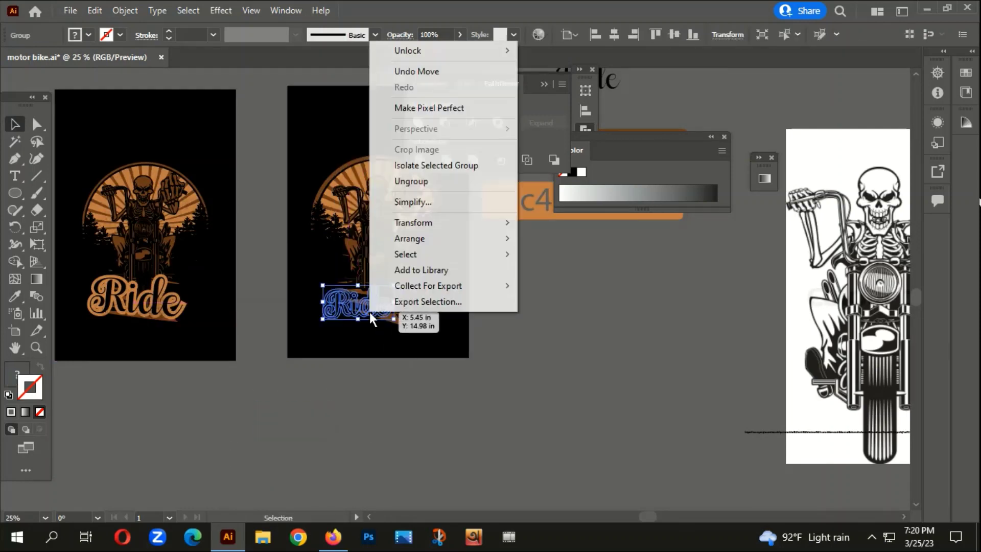
pyautogui.moveTo(422, 224)
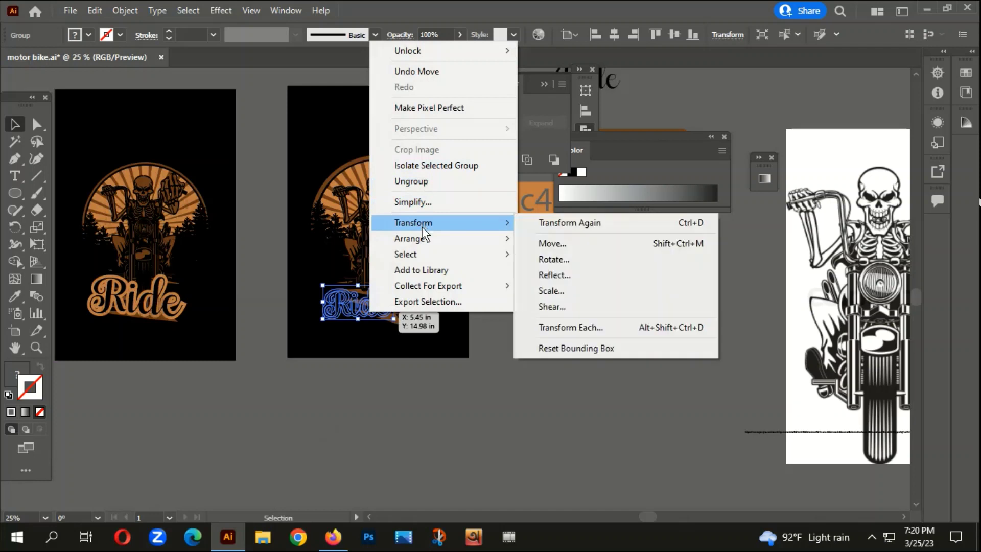
pyautogui.click(434, 392)
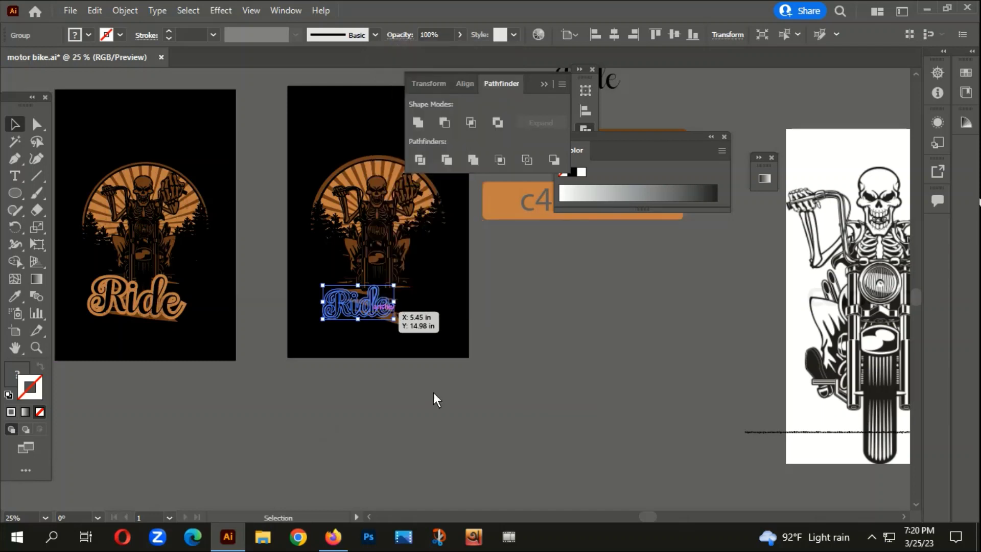
pyautogui.click(336, 308)
pyautogui.rightClick(343, 305)
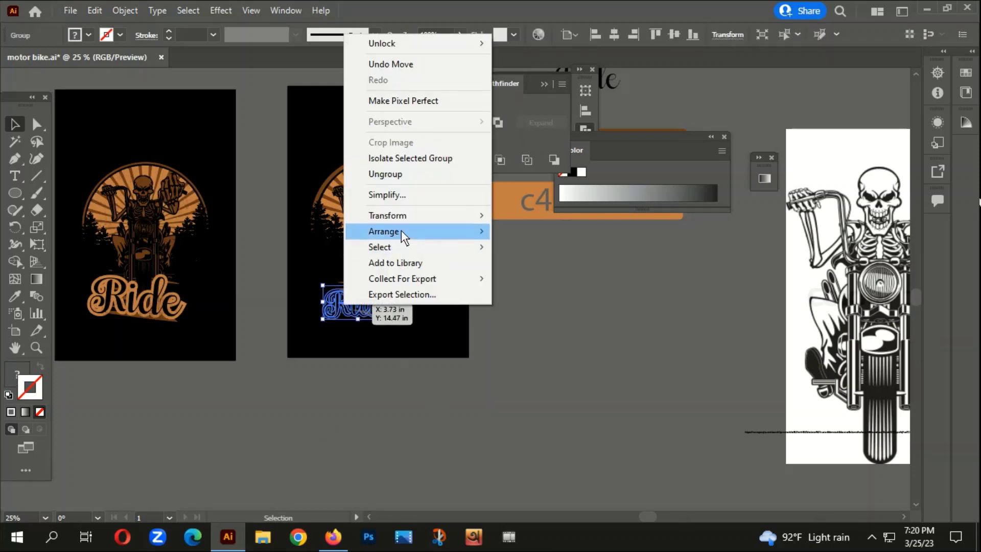
pyautogui.moveTo(401, 231)
pyautogui.click(576, 234)
# Enlarge the Ride lettering group slightly and centre it across the lower part of the motorcycle and road.
pyautogui.scroll(1, 396, 296)
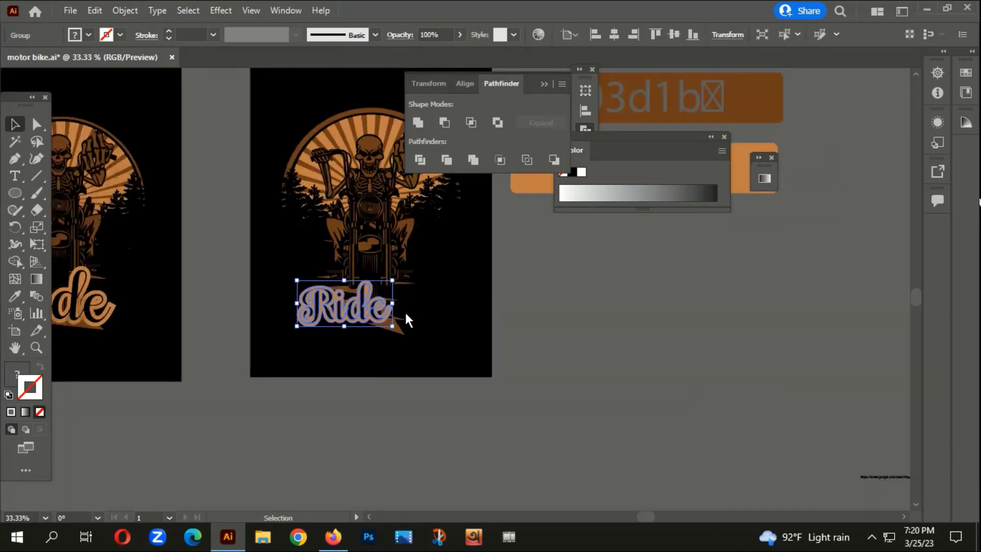
pyautogui.hscroll(-2, 429, 374)
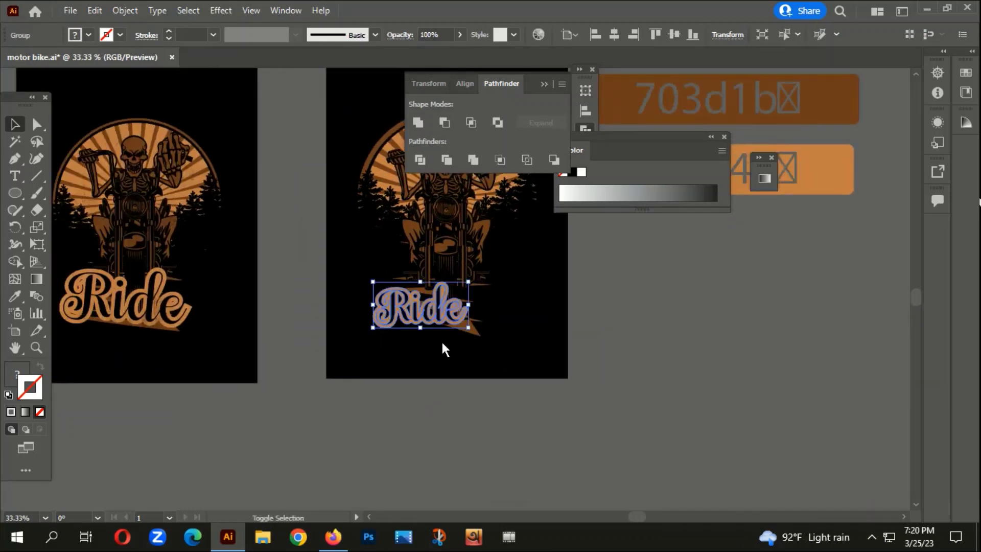
pyautogui.moveTo(468, 282); pyautogui.dragTo(485, 274)
pyautogui.click(518, 351)
pyautogui.moveTo(501, 384); pyautogui.dragTo(492, 448)
pyautogui.moveTo(430, 382); pyautogui.dragTo(454, 367)
pyautogui.click(500, 426)
pyautogui.scroll(-1, 467, 446)
# Compare the recreated Ride design with the original artboard and the skeleton biker and tree source images.
pyautogui.moveTo(583, 424); pyautogui.dragTo(523, 411)
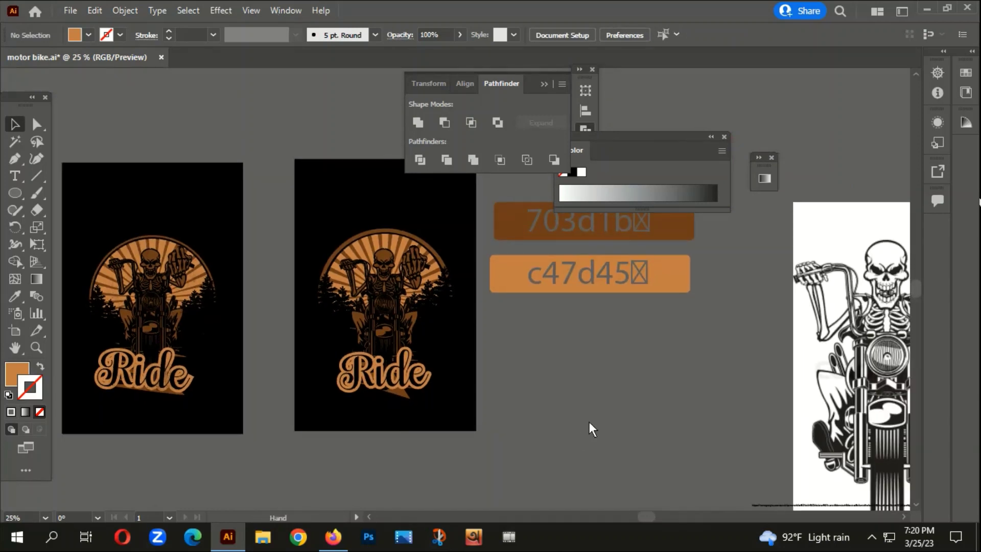
pyautogui.moveTo(590, 422); pyautogui.dragTo(502, 427)
pyautogui.scroll(-1, 372, 417)
pyautogui.moveTo(563, 440); pyautogui.dragTo(504, 374)
pyautogui.scroll(1, 257, 350)
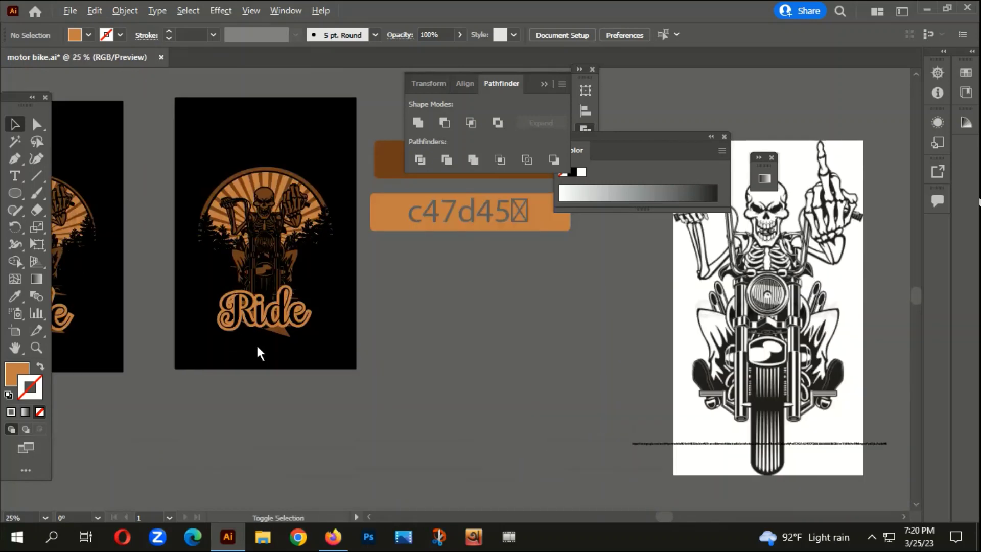
pyautogui.scroll(-1, 257, 344)
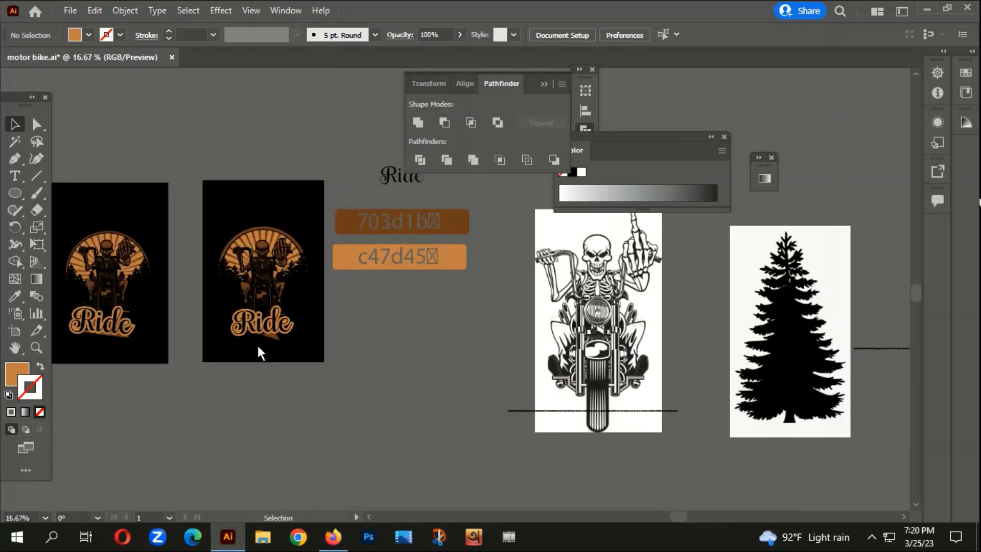
pyautogui.moveTo(572, 341); pyautogui.dragTo(609, 302)
pyautogui.scroll(1, 323, 315)
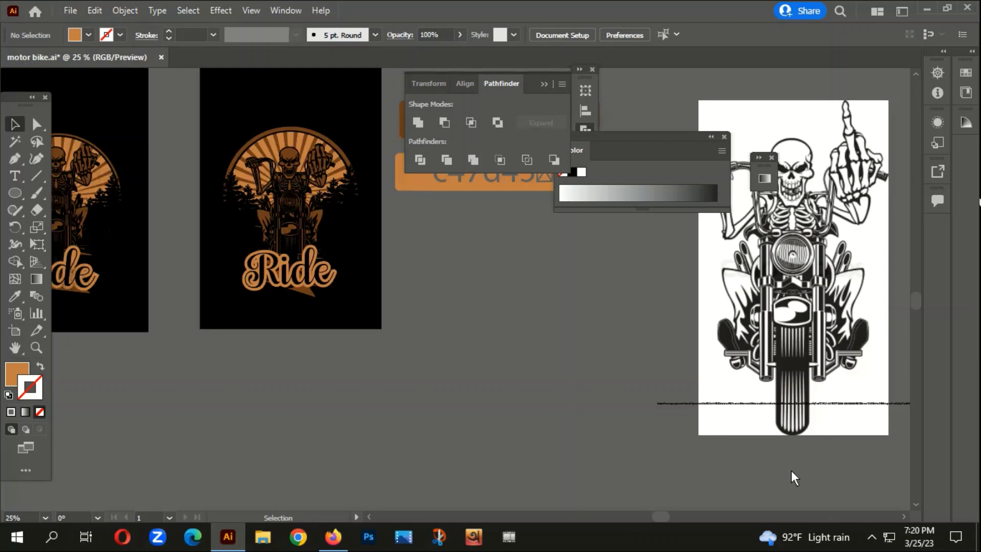
pyautogui.press('space')
pyautogui.scroll(1, 342, 310)
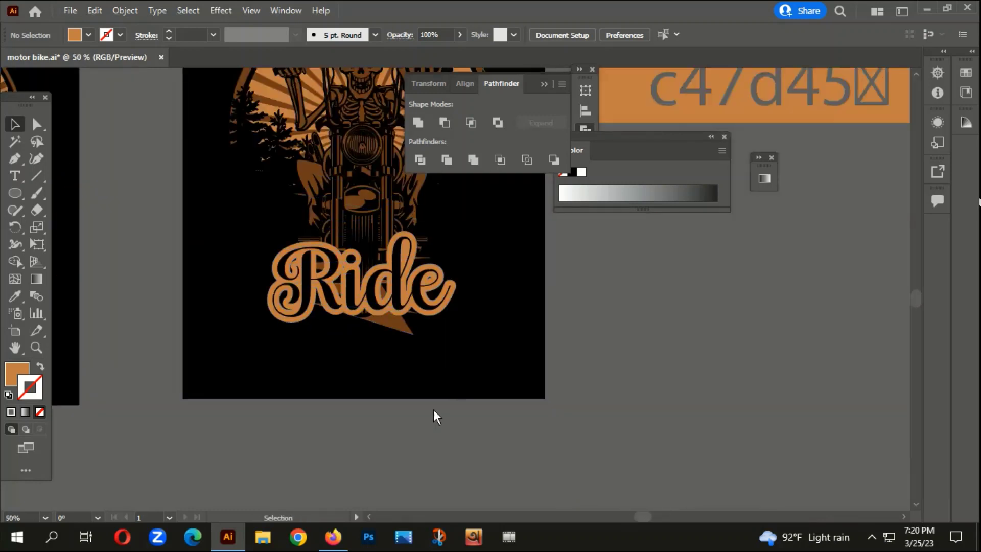
pyautogui.scroll(2, 529, 419)
pyautogui.scroll(-1, 390, 418)
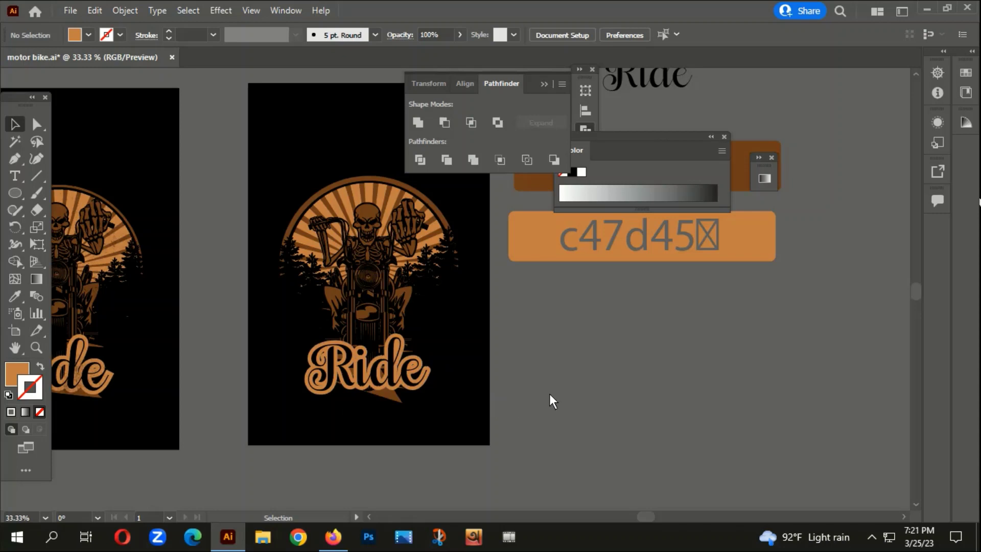
# Collapse the Pathfinder panel and inspect the complete design on the second artboard by selecting and deselecting its artwork.
pyautogui.click(542, 84)
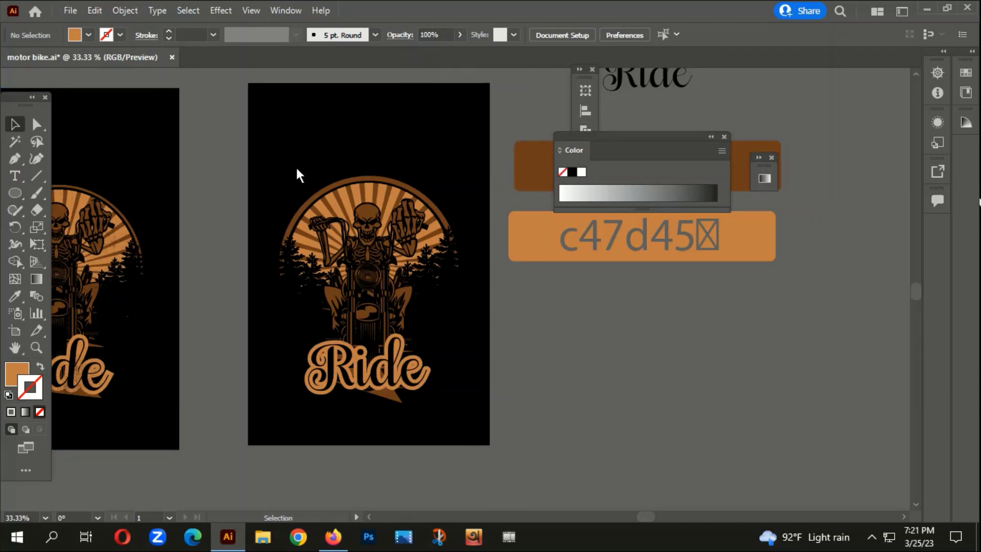
pyautogui.moveTo(257, 102); pyautogui.dragTo(466, 443)
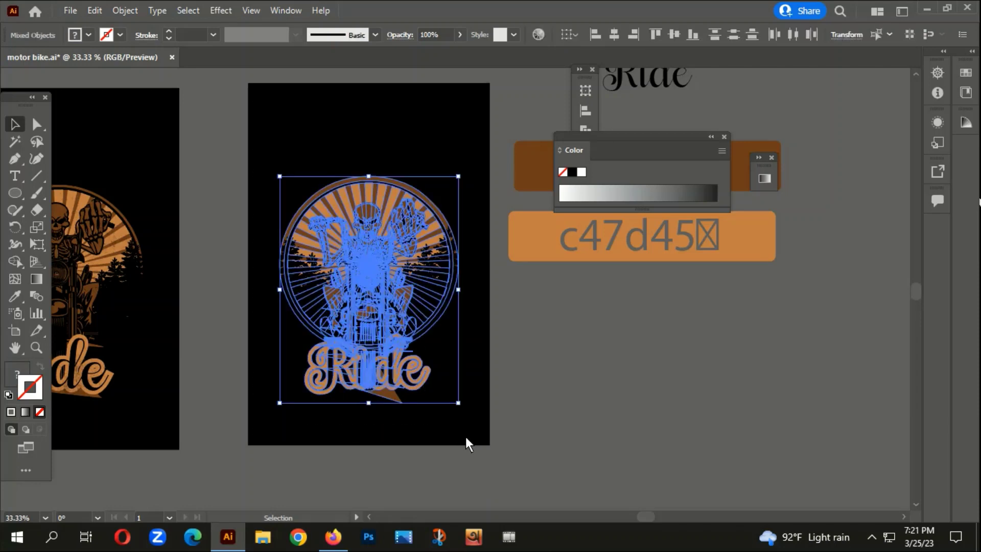
pyautogui.click(528, 364)
pyautogui.moveTo(227, 108); pyautogui.dragTo(456, 435)
pyautogui.scroll(1, 551, 406)
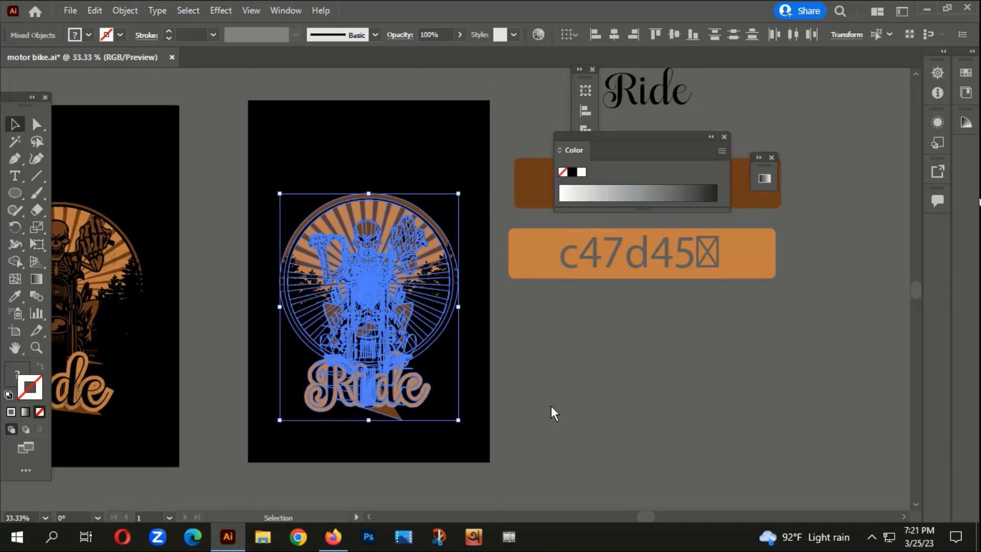
pyautogui.click(546, 320)
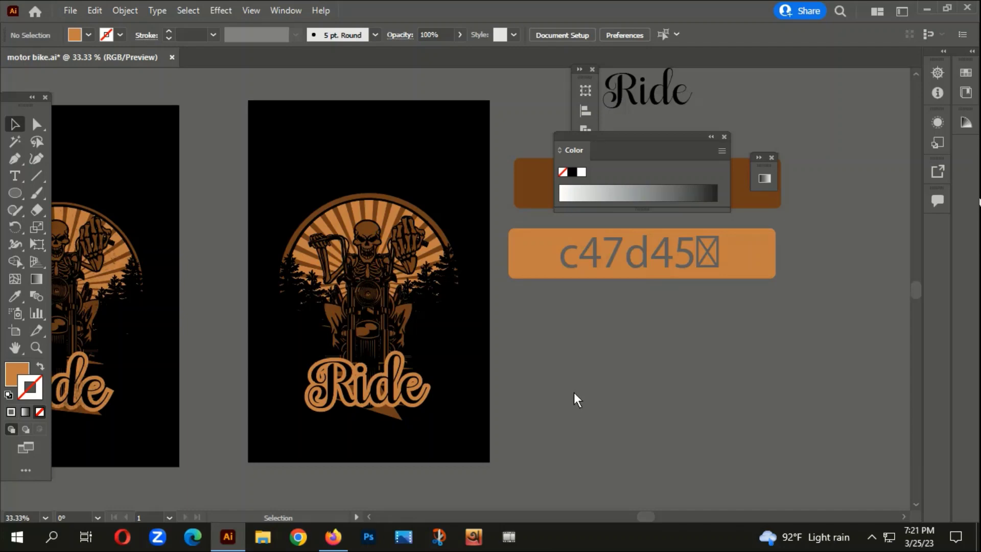
pyautogui.scroll(-1, 409, 388)
pyautogui.moveTo(517, 449); pyautogui.dragTo(524, 409)
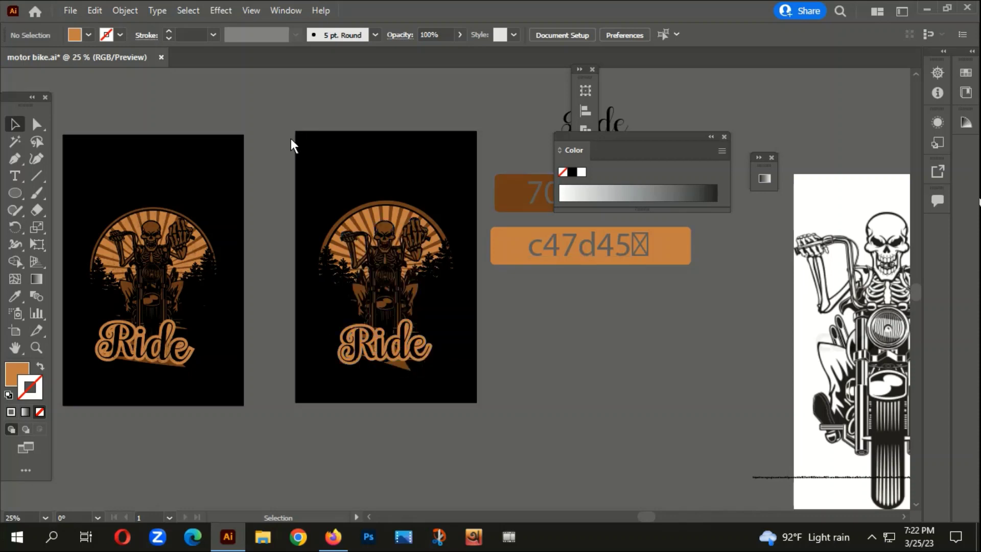
pyautogui.moveTo(289, 143); pyautogui.dragTo(400, 378)
pyautogui.click(487, 394)
pyautogui.moveTo(271, 110); pyautogui.dragTo(468, 438)
pyautogui.click(468, 436)
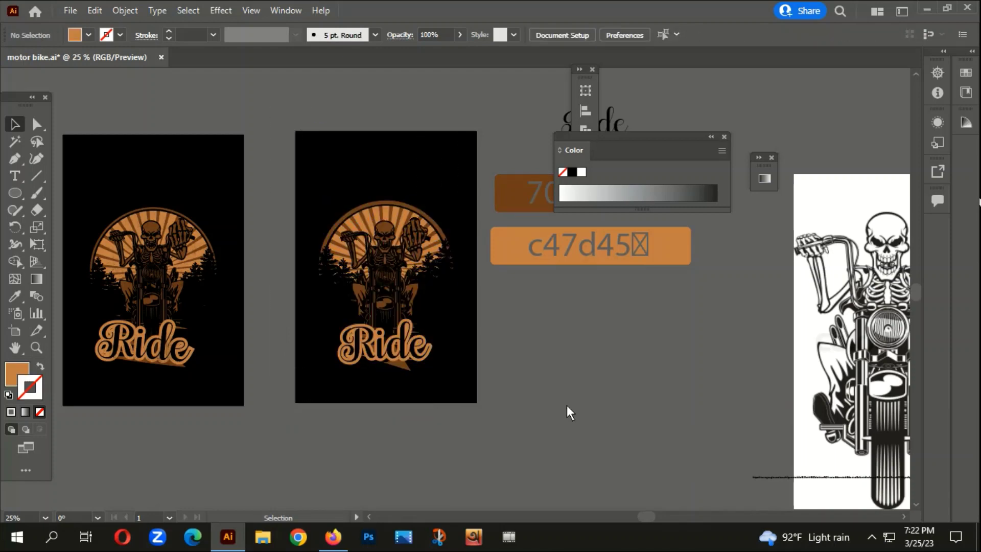